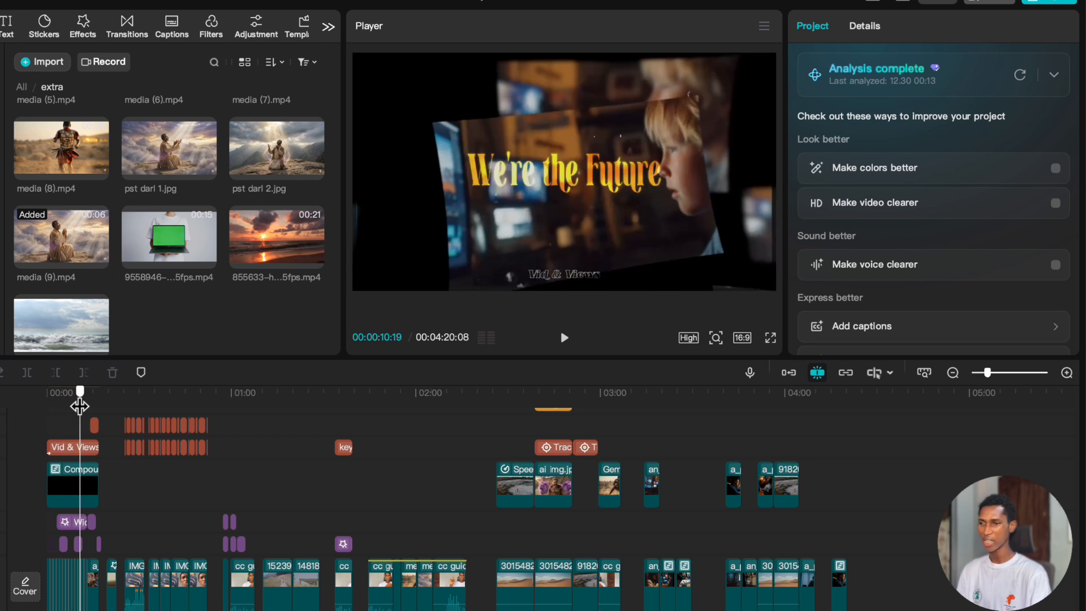
Move the playhead to the end of the last clip at 00:04:20:08, with empty timeline space after it.
{"action": "scroll", "coordinate": [107, 452], "scroll_direction": "up", "scroll_amount": 4}
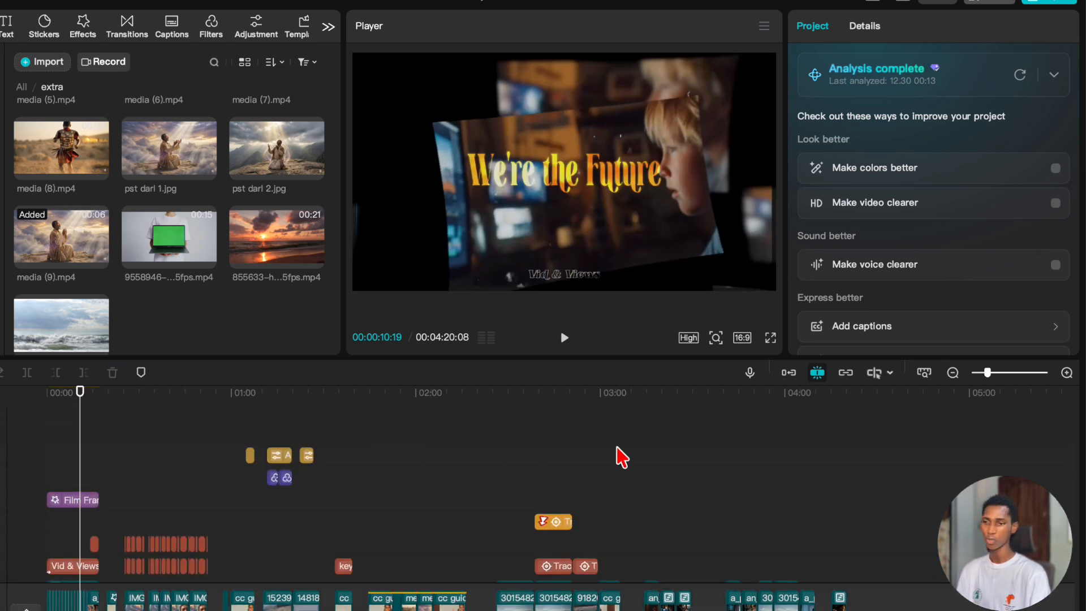
{"action": "left_click", "coordinate": [796, 458]}
{"action": "left_click", "coordinate": [847, 449]}
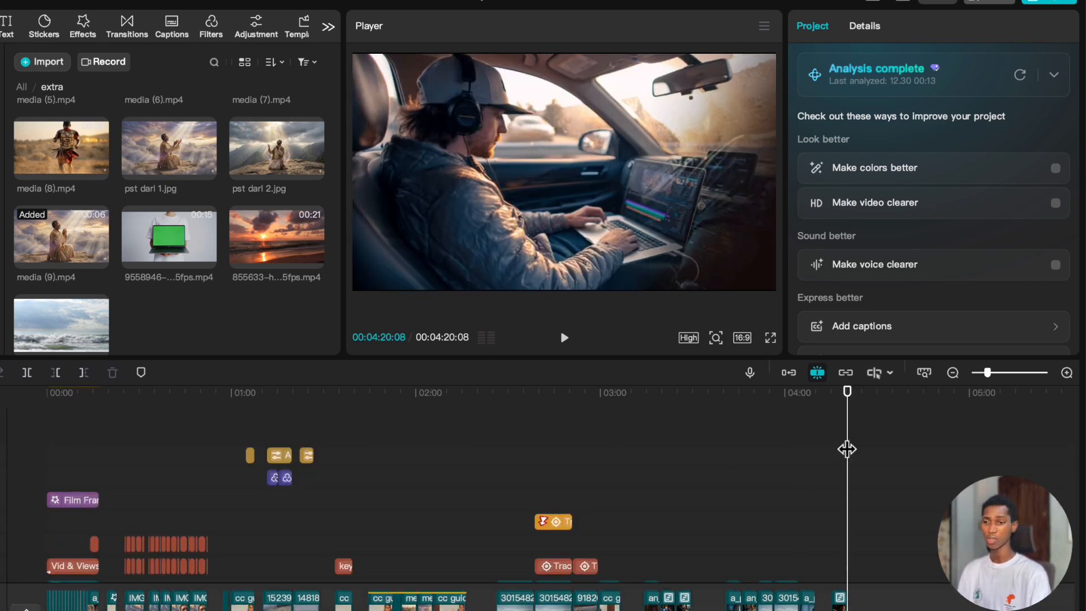
{"action": "scroll", "coordinate": [928, 572], "scroll_direction": "down", "scroll_amount": 5}
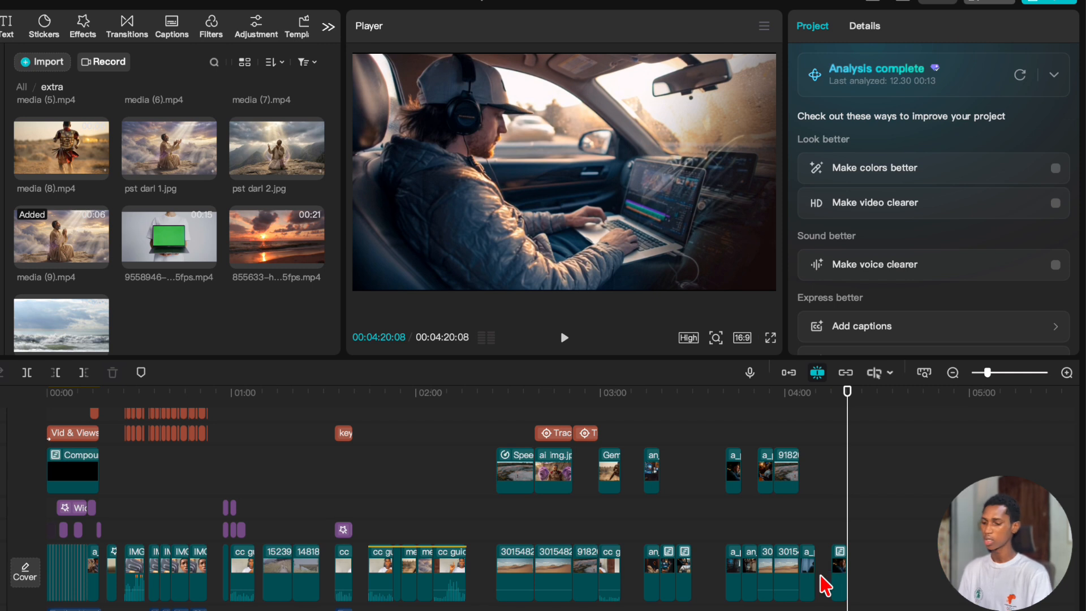
{"action": "scroll", "coordinate": [826, 586], "scroll_direction": "up", "scroll_amount": 2}
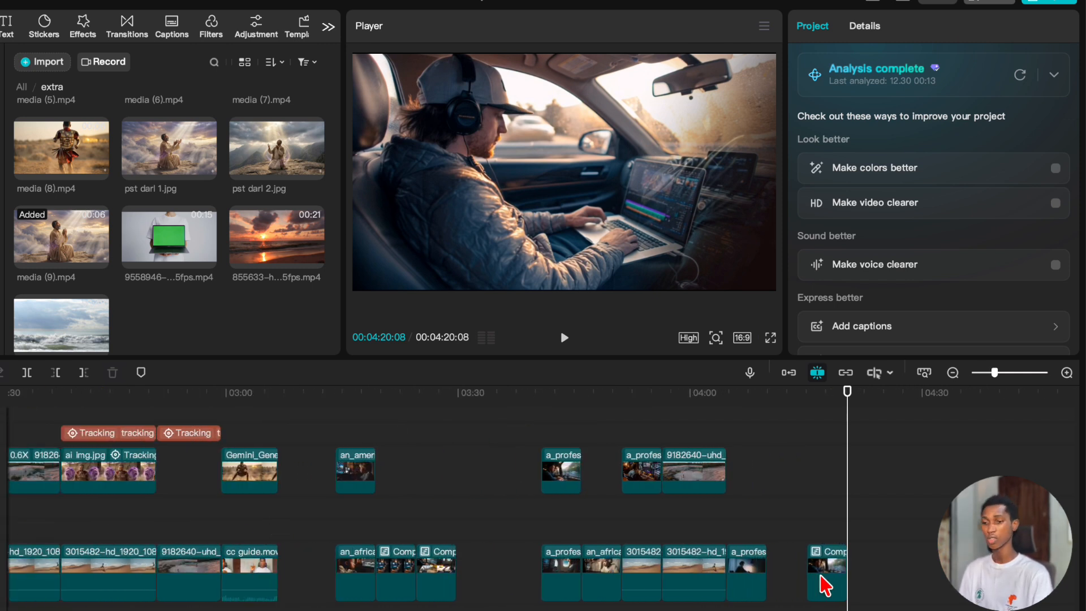
{"action": "scroll", "coordinate": [826, 586], "scroll_direction": "right", "scroll_amount": 3}
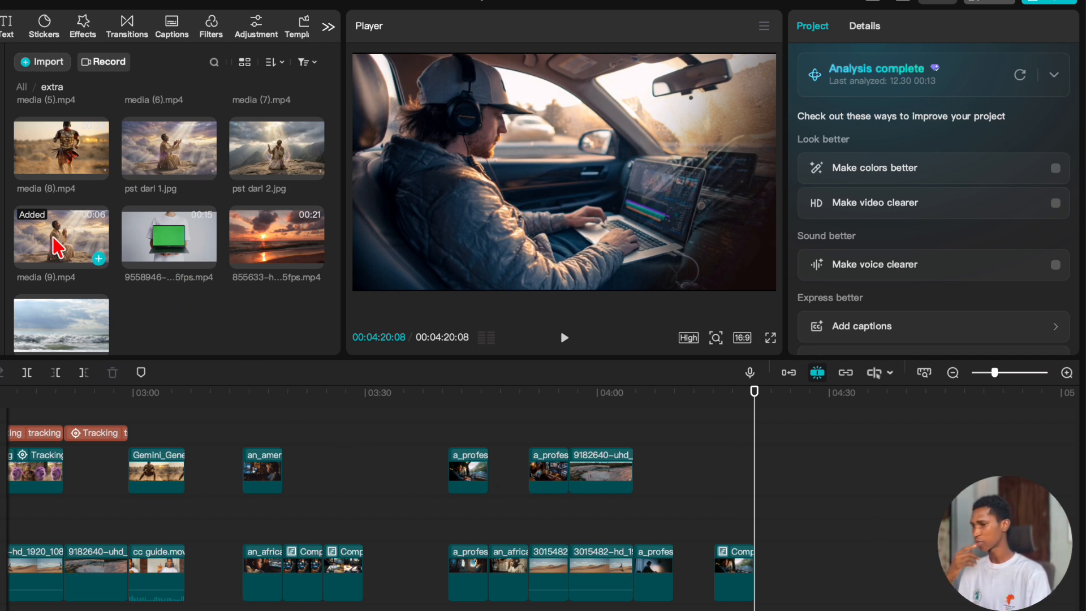
{"action": "scroll", "coordinate": [145, 250], "scroll_direction": "up", "scroll_amount": 5}
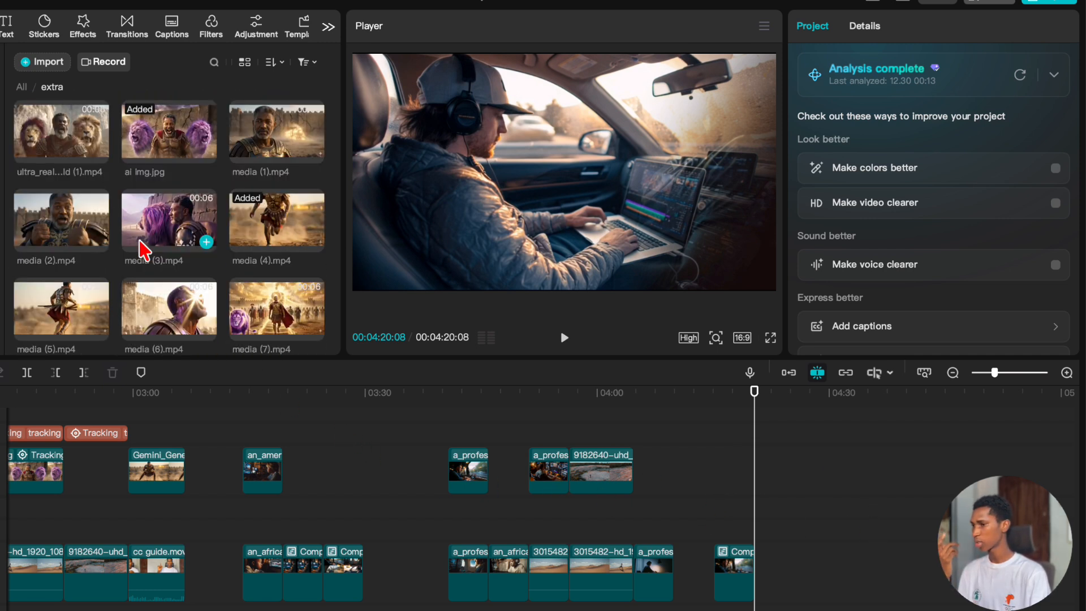
{"action": "scroll", "coordinate": [142, 246], "scroll_direction": "down", "scroll_amount": 3}
{"action": "scroll", "coordinate": [145, 247], "scroll_direction": "up", "scroll_amount": 3}
{"action": "left_click_drag", "start_coordinate": [263, 146], "coordinate": [820, 571]}
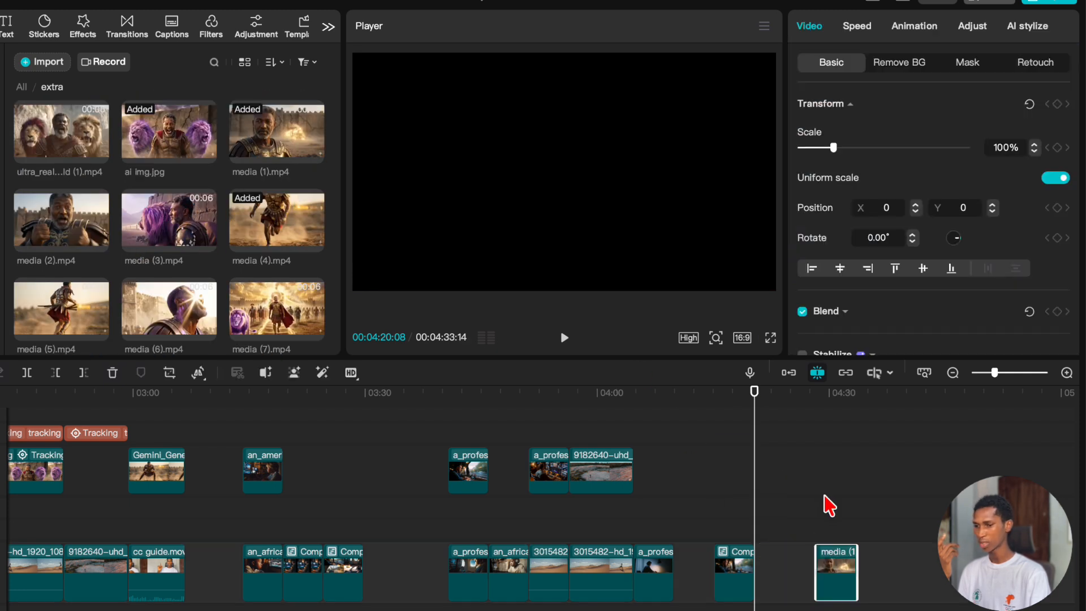
{"action": "left_click", "coordinate": [825, 503]}
{"action": "left_click", "coordinate": [816, 503]}
{"action": "scroll", "coordinate": [108, 294], "scroll_direction": "down", "scroll_amount": 5}
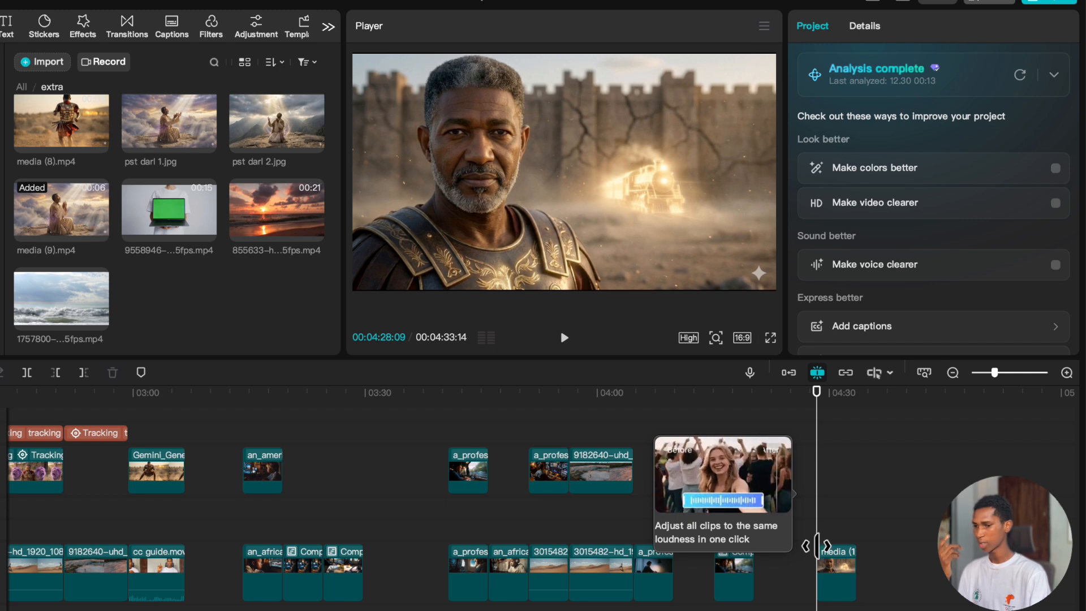
{"action": "left_click", "coordinate": [836, 573]}
{"action": "key", "text": "Delete"}
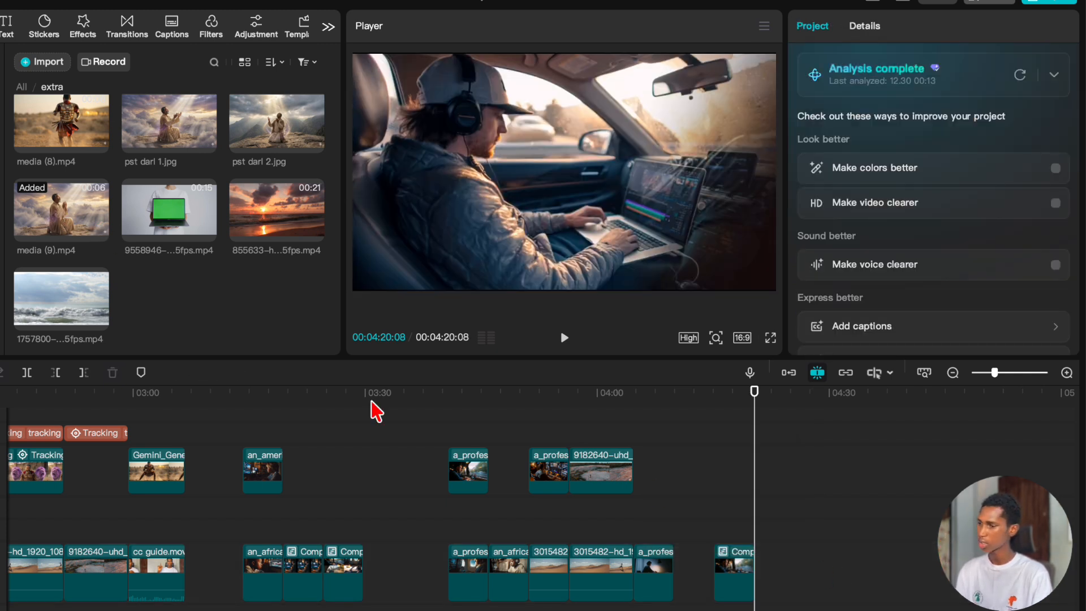
Add media (9).mp4 to the main track a short gap after the last clip and apply automatic background removal.
{"action": "left_click_drag", "start_coordinate": [74, 215], "coordinate": [826, 588]}
{"action": "scroll", "coordinate": [822, 496], "scroll_direction": "right", "scroll_amount": 2}
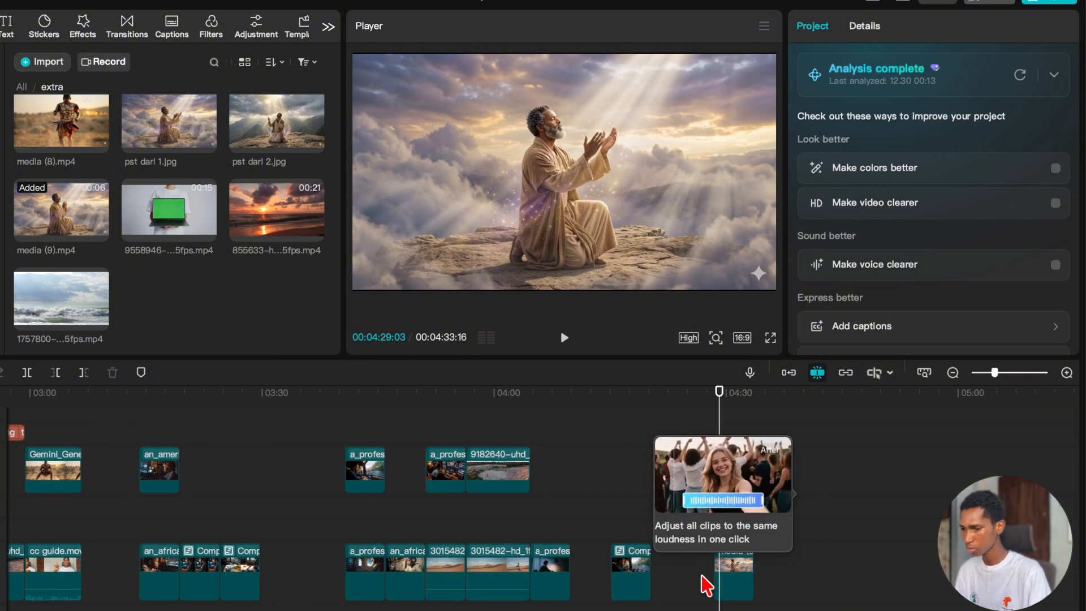
{"action": "left_click", "coordinate": [738, 577]}
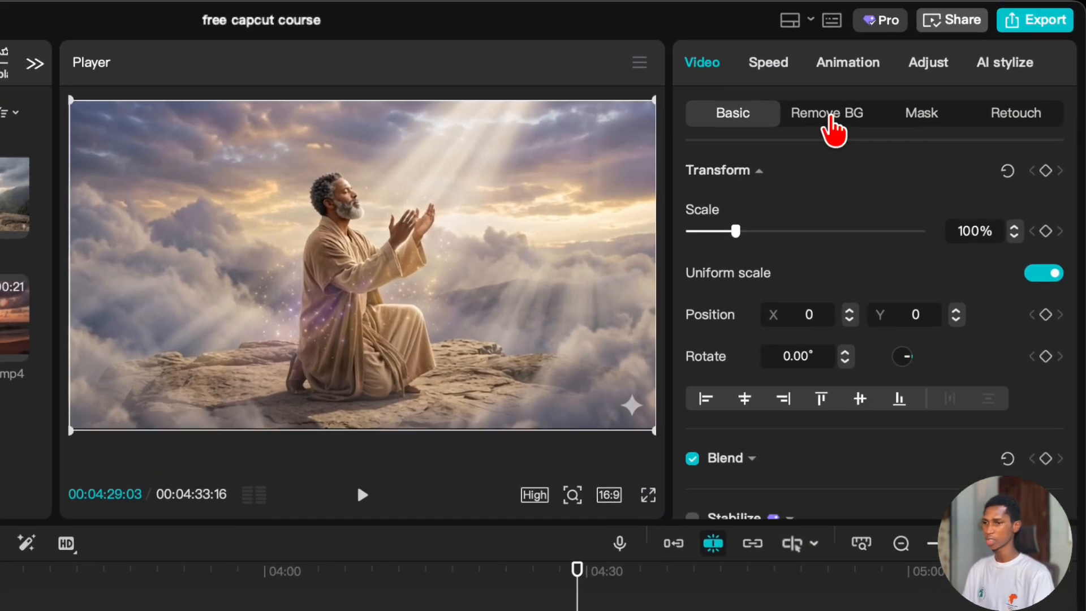
{"action": "left_click", "coordinate": [830, 114]}
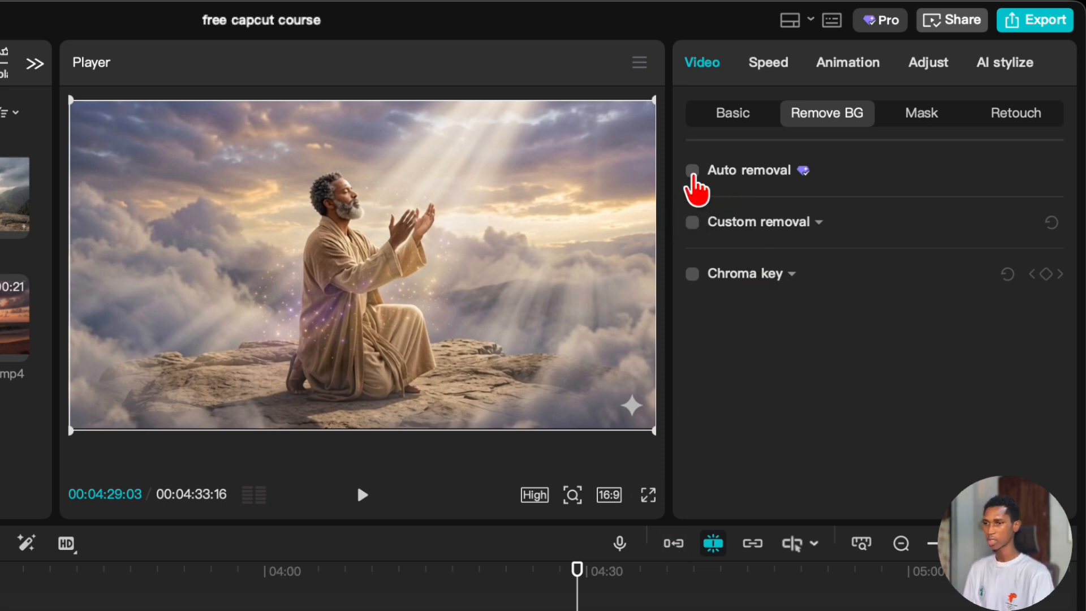
{"action": "left_click", "coordinate": [693, 171]}
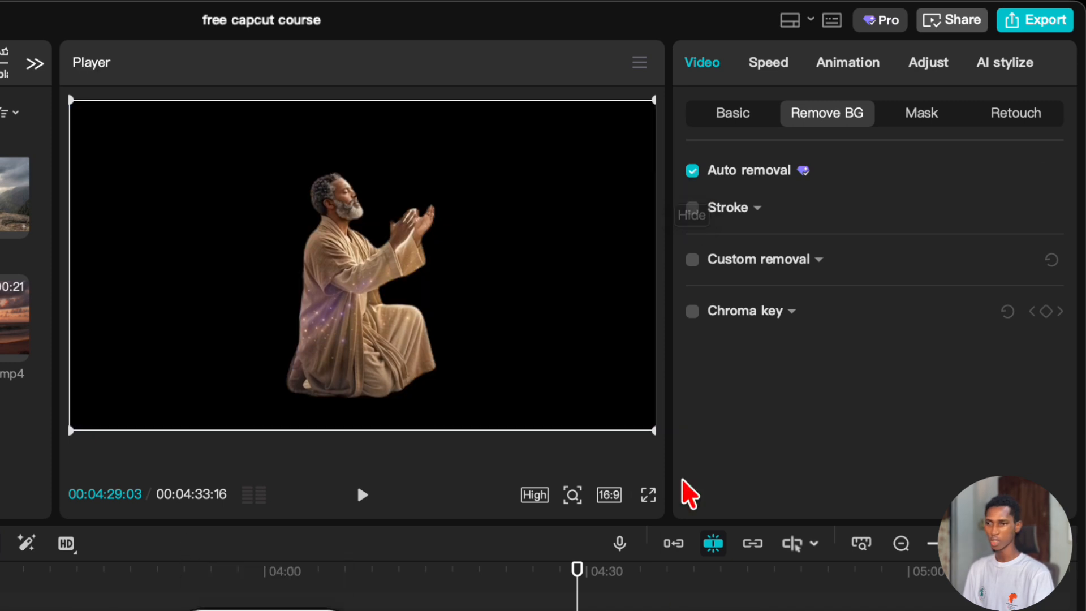
Play back the cutout of the kneeling man and compare it with automatic background removal off and on.
{"action": "left_click_drag", "start_coordinate": [553, 597], "coordinate": [568, 594]}
{"action": "key", "text": "space"}
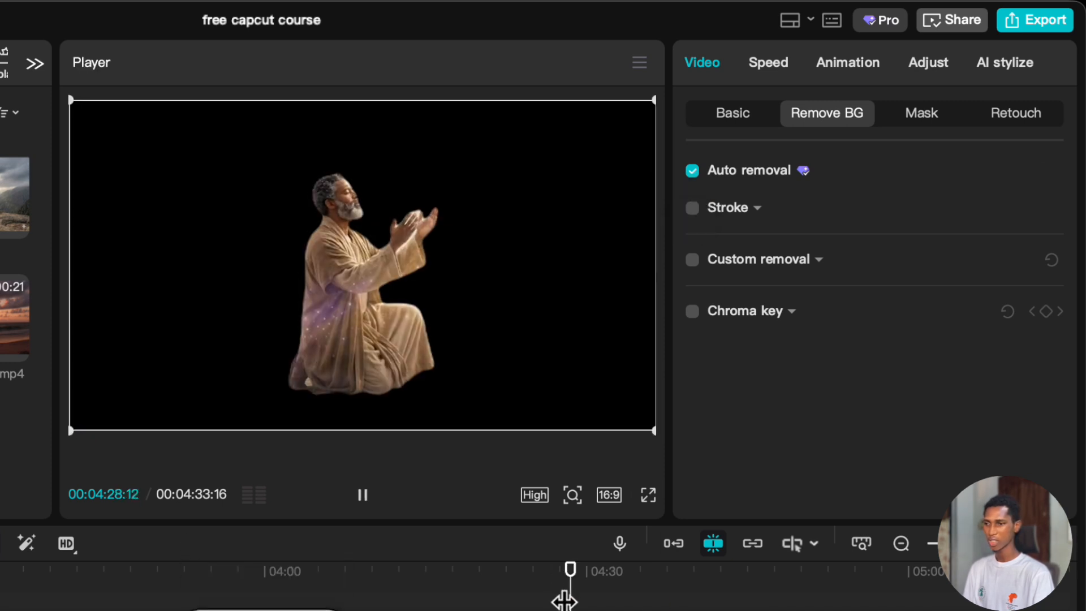
{"action": "key", "text": "space"}
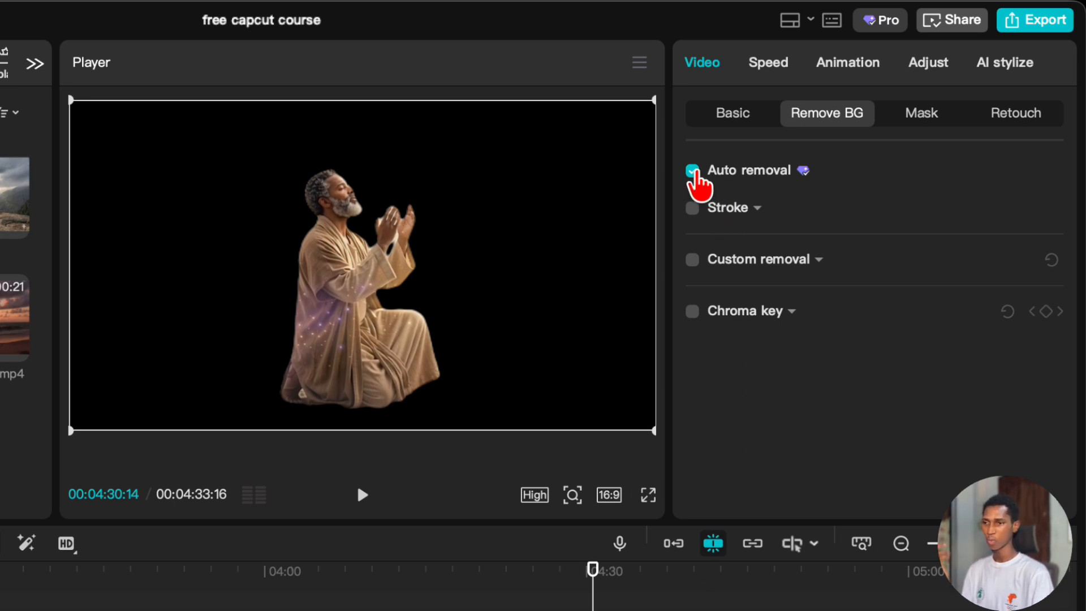
{"action": "left_click", "coordinate": [693, 171]}
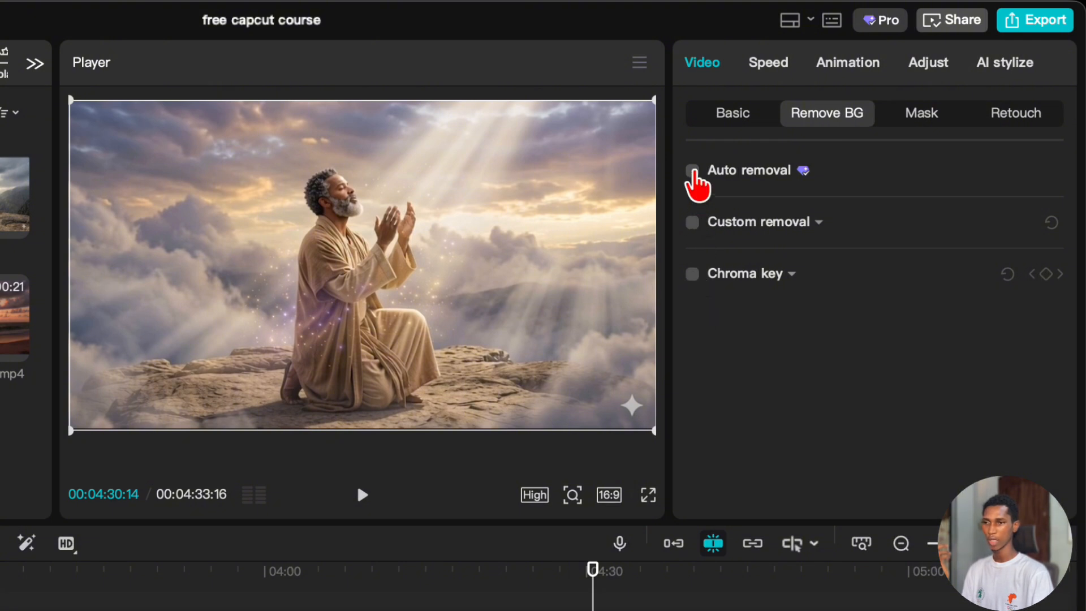
{"action": "left_click", "coordinate": [693, 171]}
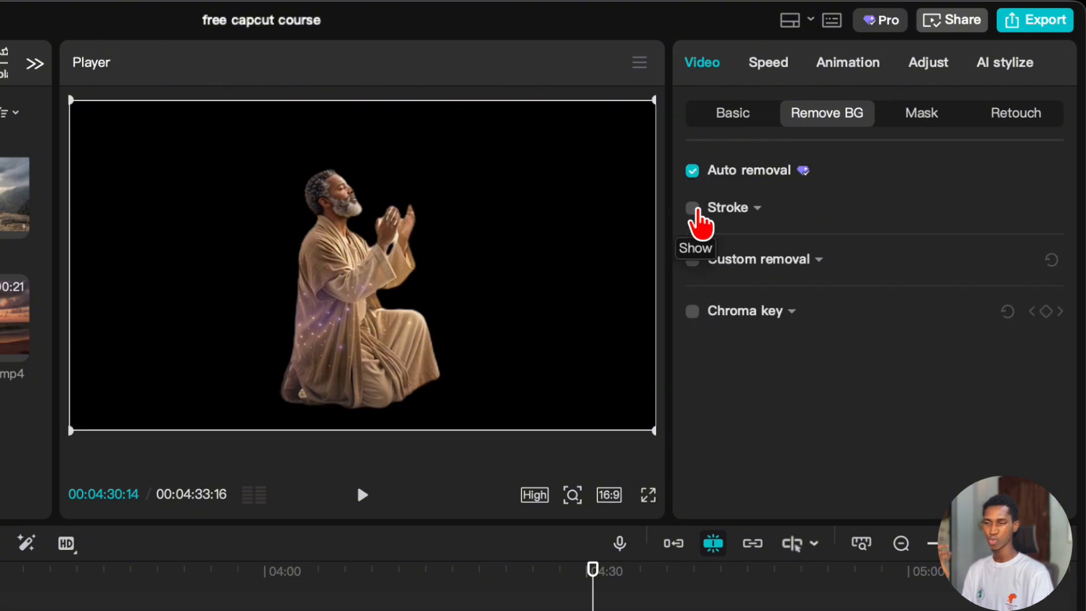
Enable an outline stroke around the cutout man and try the straight, solid and offset styles in turn.
{"action": "left_click", "coordinate": [693, 208]}
{"action": "left_click", "coordinate": [792, 270]}
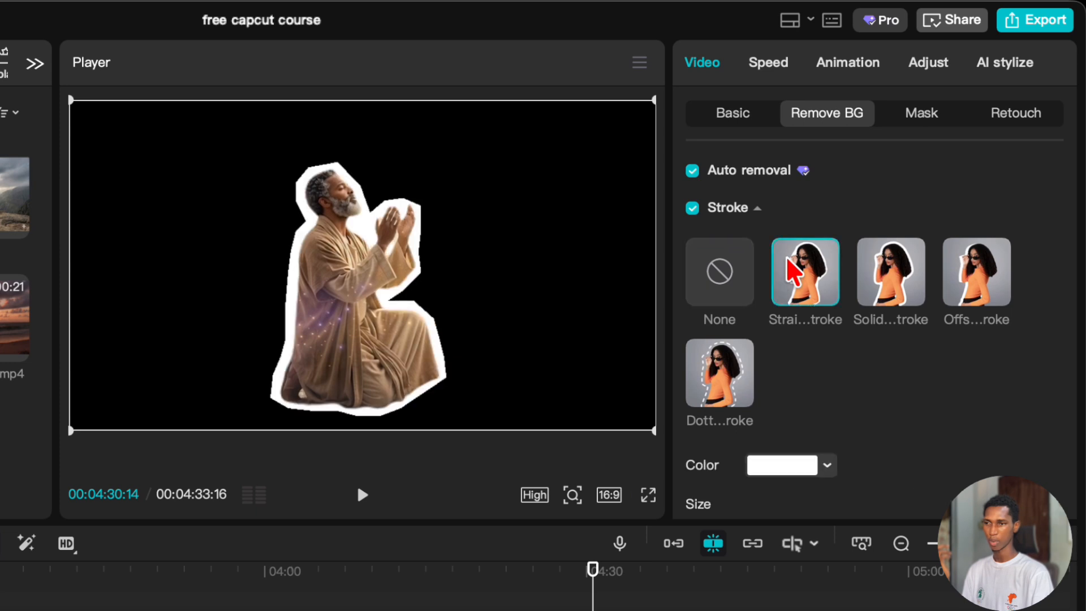
{"action": "left_click", "coordinate": [874, 270]}
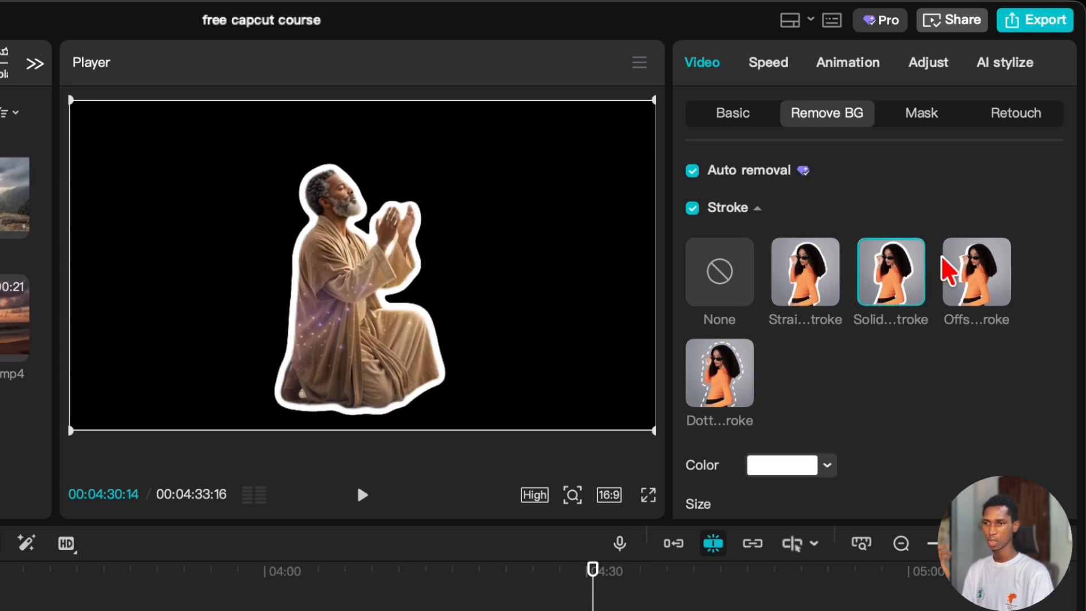
{"action": "left_click", "coordinate": [946, 271]}
{"action": "left_click_drag", "start_coordinate": [625, 589], "coordinate": [595, 598]}
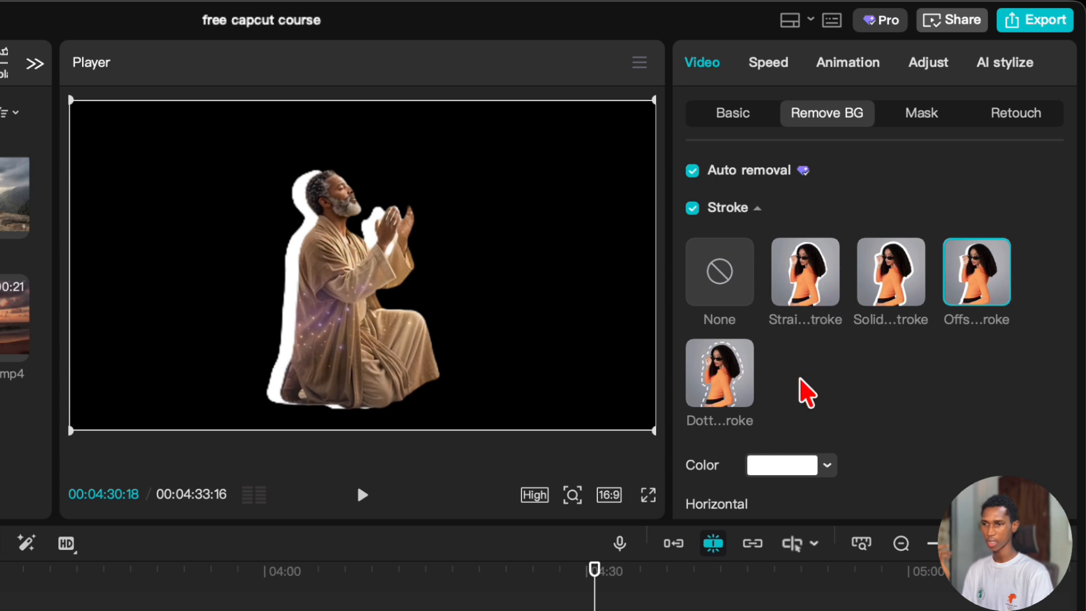
Try red and yellow as the color of the offset stroke.
{"action": "left_click", "coordinate": [787, 468]}
{"action": "mouse_move", "coordinate": [790, 548]}
{"action": "left_mouse_down"}
{"action": "mouse_move", "coordinate": [783, 531]}
{"action": "mouse_move", "coordinate": [696, 605]}
{"action": "mouse_move", "coordinate": [645, 558]}
{"action": "mouse_move", "coordinate": [941, 496]}
{"action": "left_mouse_up"}
{"action": "left_click", "coordinate": [776, 462]}
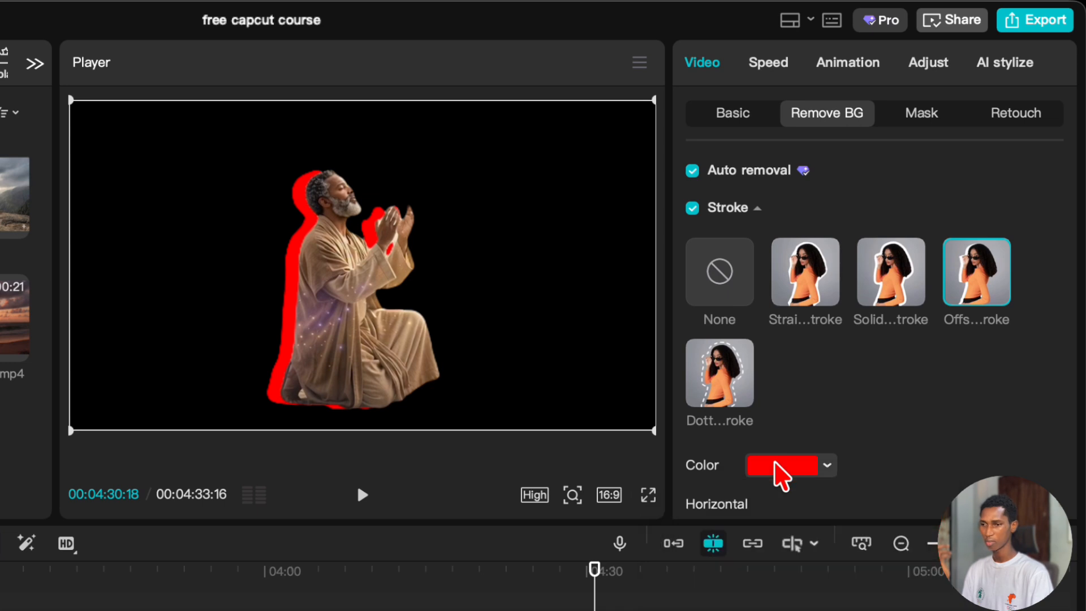
{"action": "left_click", "coordinate": [773, 465]}
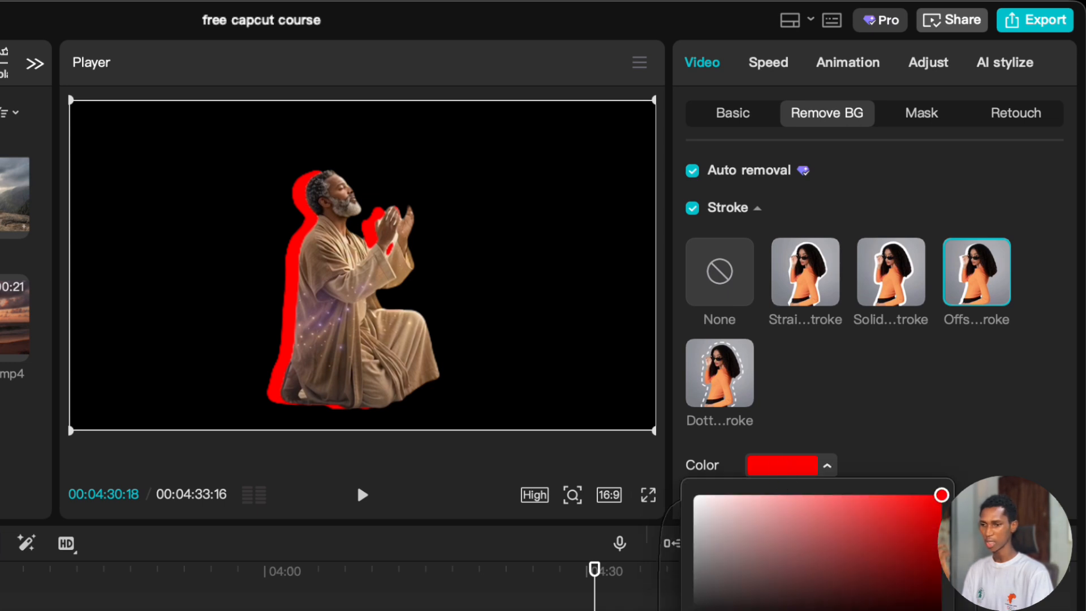
{"action": "left_click", "coordinate": [814, 610]}
{"action": "left_click", "coordinate": [873, 399]}
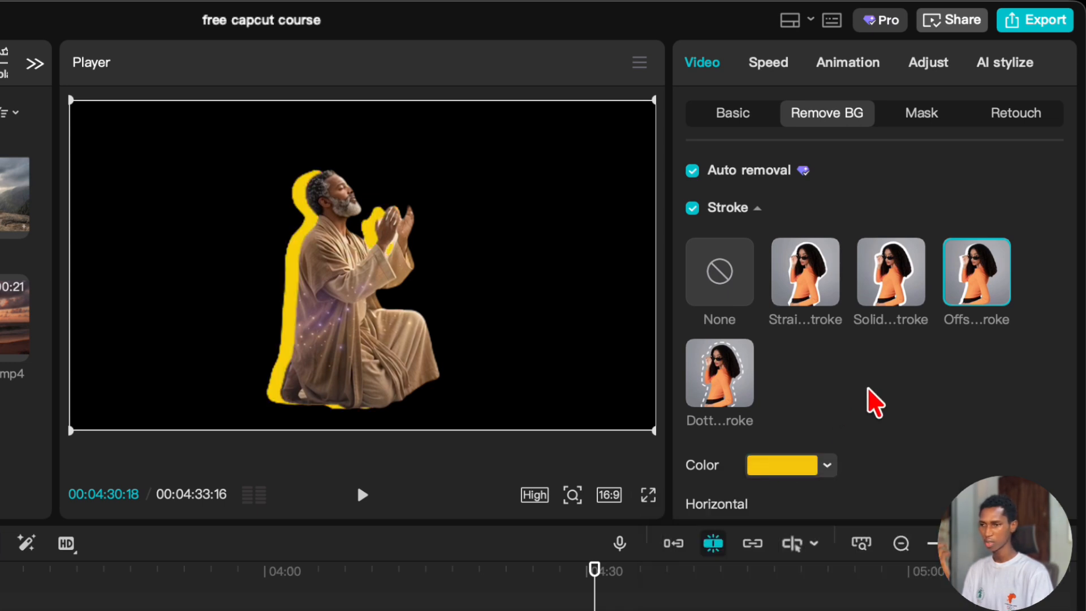
Try a horizontal offset of 24 and then 0, with a vertical offset of 28, for the yellow stroke.
{"action": "scroll", "coordinate": [873, 400], "scroll_direction": "down", "scroll_amount": 4}
{"action": "left_click_drag", "start_coordinate": [785, 343], "coordinate": [754, 343]}
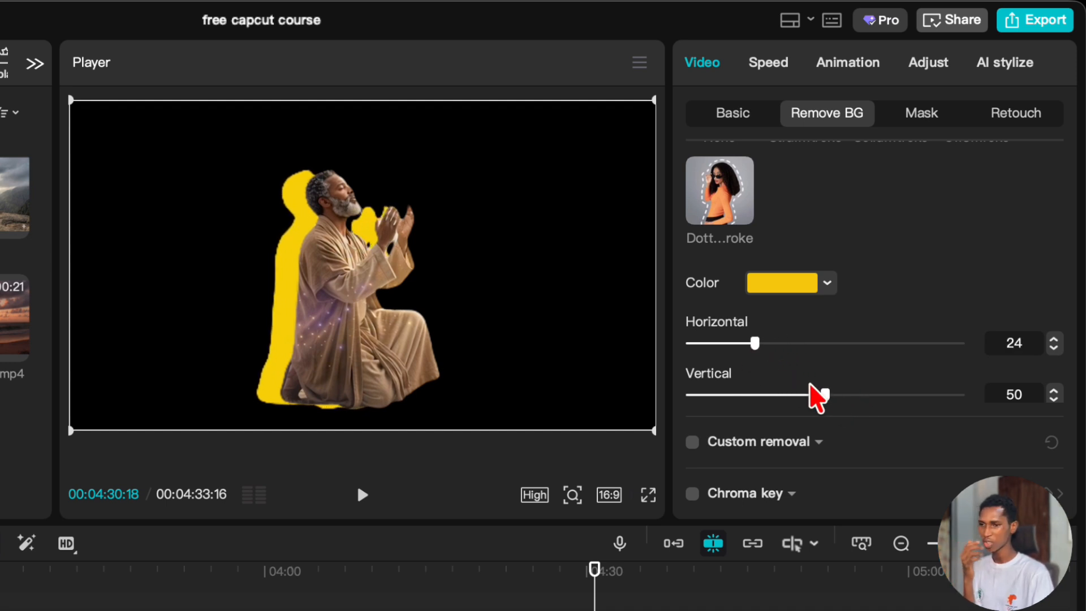
{"action": "mouse_move", "coordinate": [833, 394]}
{"action": "left_mouse_down"}
{"action": "mouse_move", "coordinate": [917, 395]}
{"action": "mouse_move", "coordinate": [702, 395]}
{"action": "mouse_move", "coordinate": [766, 395]}
{"action": "left_mouse_up"}
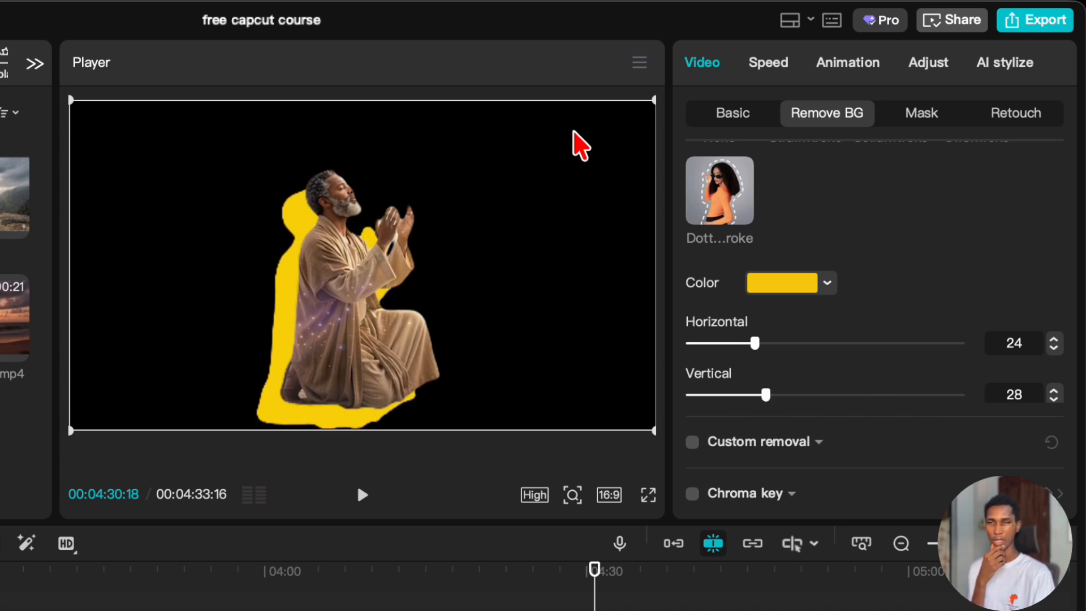
{"action": "mouse_move", "coordinate": [752, 343]}
{"action": "left_mouse_down"}
{"action": "mouse_move", "coordinate": [819, 355]}
{"action": "mouse_move", "coordinate": [448, 381]}
{"action": "left_mouse_up"}
Remove the stroke style from the cutout and disable the stroke effect.
{"action": "scroll", "coordinate": [735, 282], "scroll_direction": "up", "scroll_amount": 3}
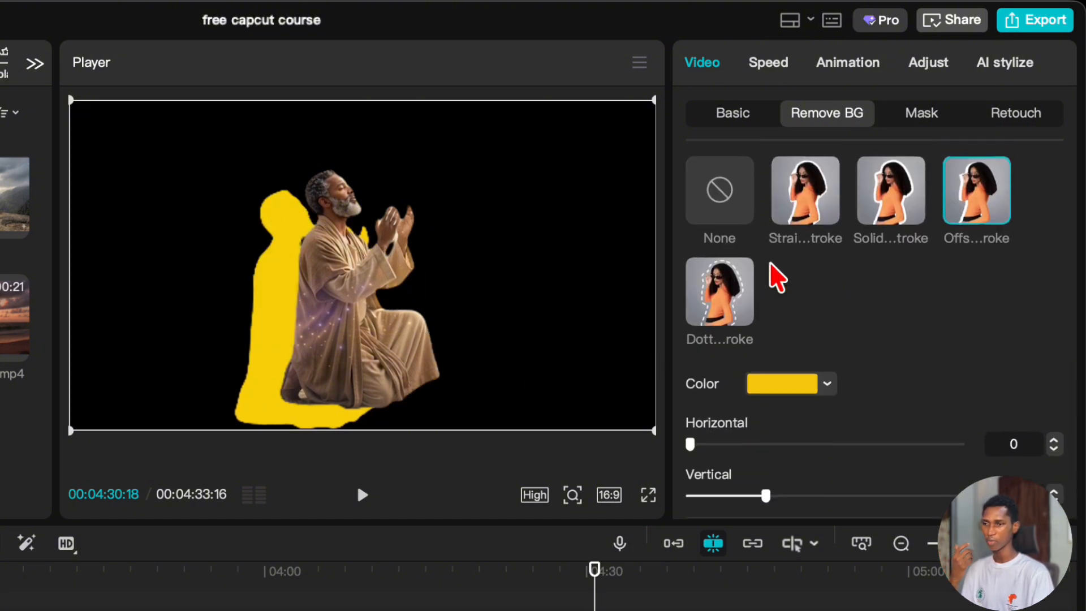
{"action": "left_click", "coordinate": [739, 218]}
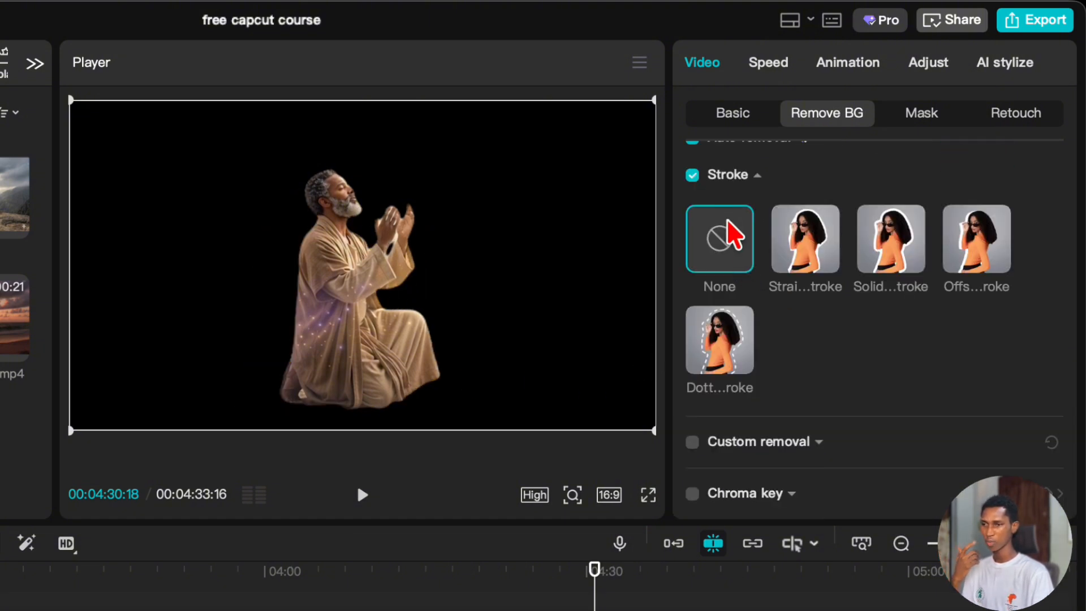
{"action": "left_click", "coordinate": [693, 176]}
{"action": "left_click", "coordinate": [748, 176]}
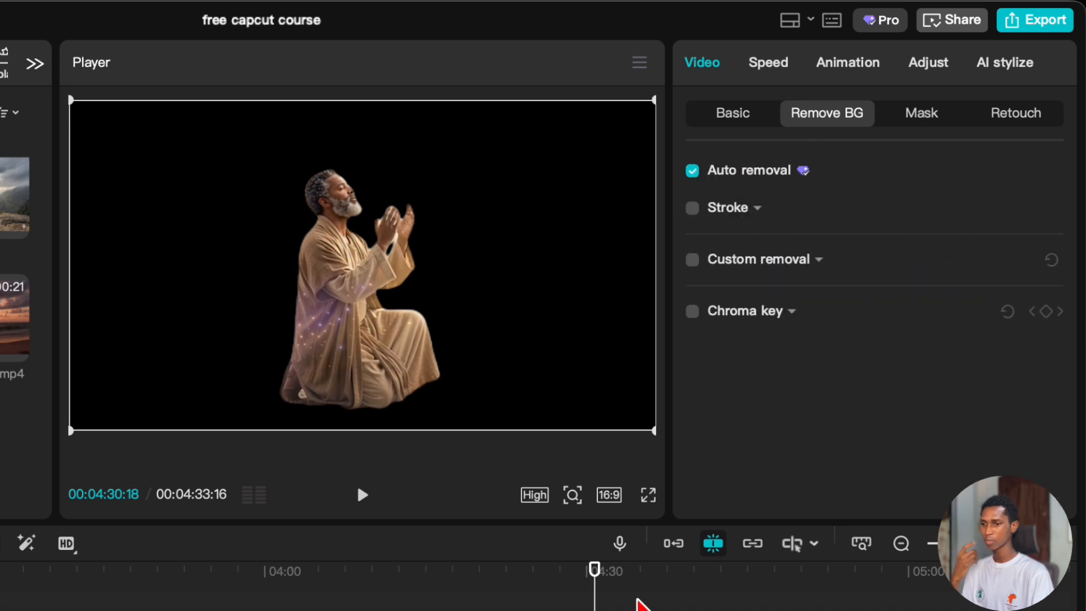
Move the media (9).mp4 clip up onto an overlay track and place the playhead at its start, 00:04:28:11.
{"action": "left_click", "coordinate": [639, 607]}
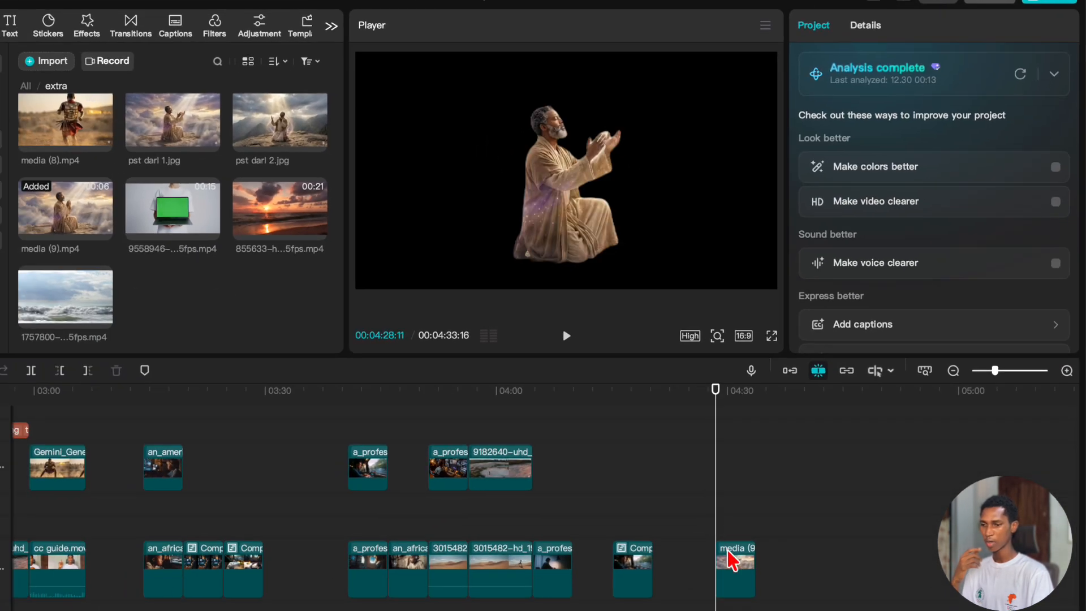
{"action": "left_click", "coordinate": [734, 565]}
{"action": "left_click_drag", "start_coordinate": [729, 573], "coordinate": [729, 540]}
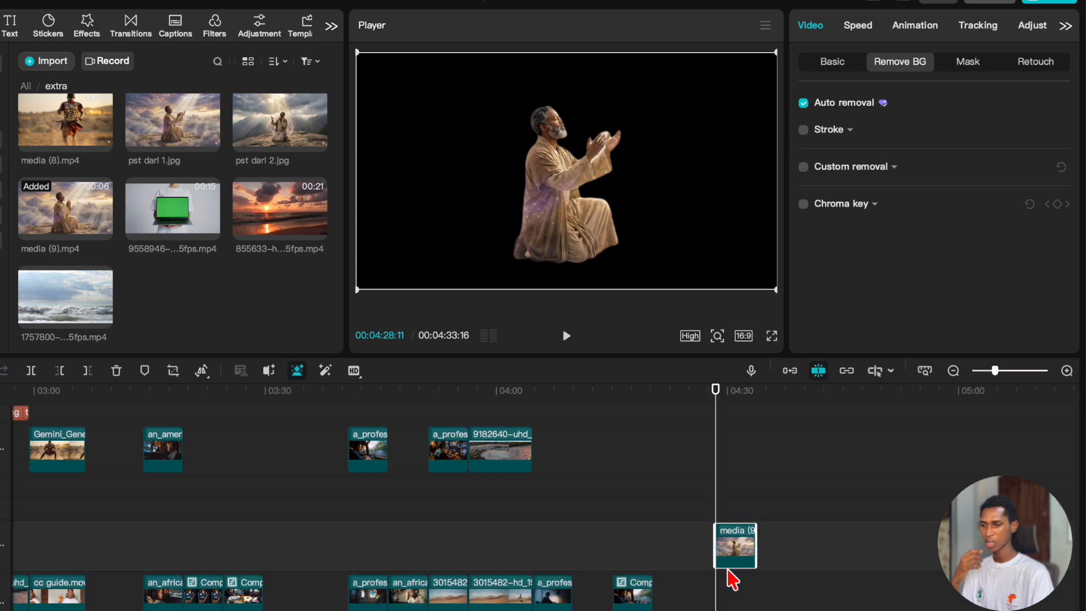
{"action": "left_click", "coordinate": [728, 604]}
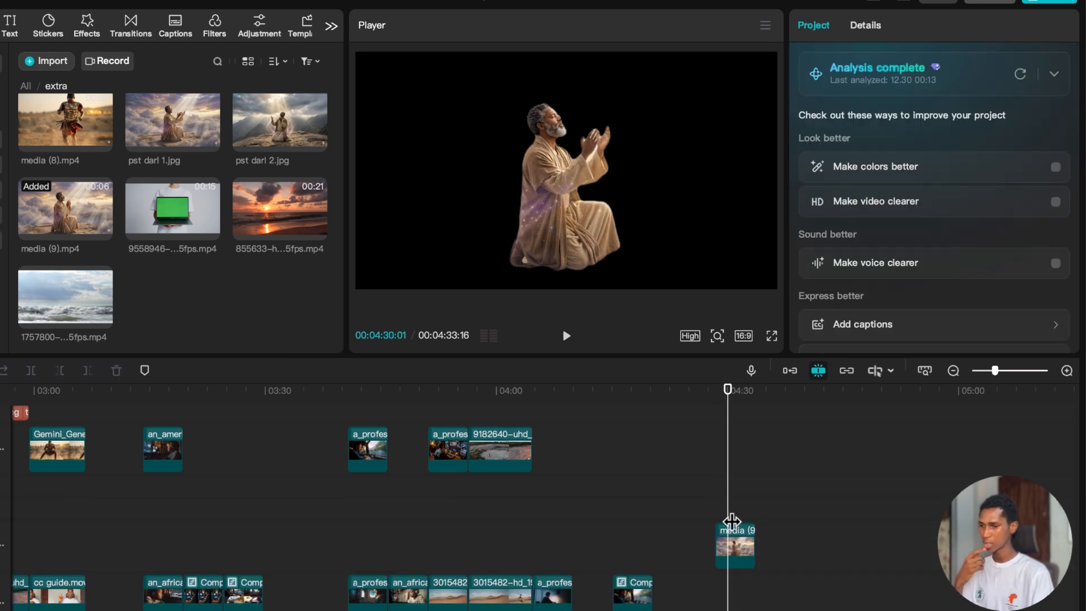
{"action": "left_click", "coordinate": [734, 492]}
{"action": "left_click", "coordinate": [715, 492]}
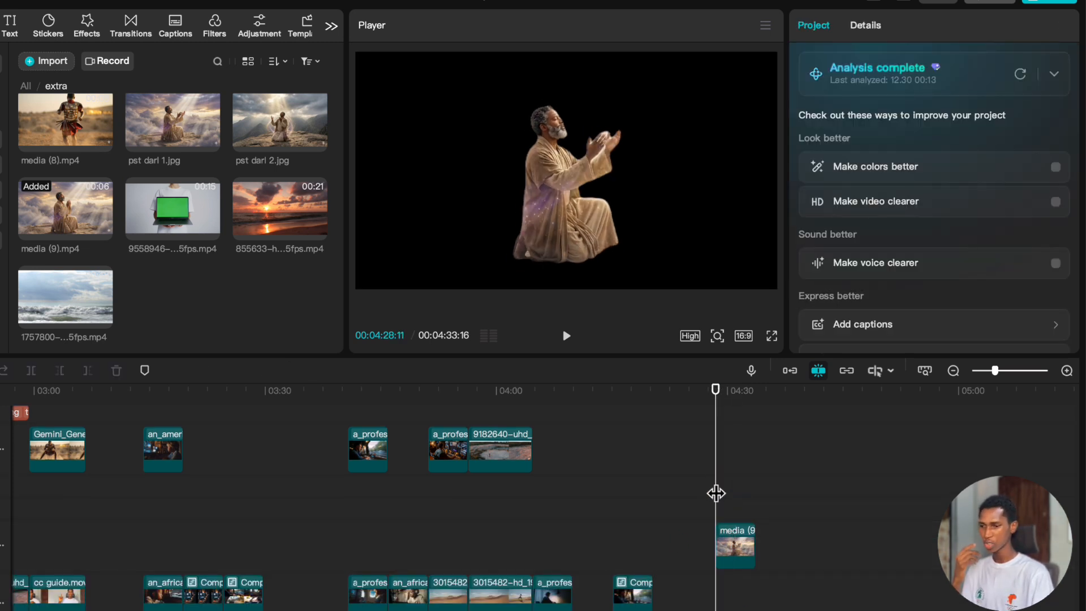
Place pst darl 2.jpg on the main track beneath the cutout clip, match their lengths, and shift the image slightly left in the frame.
{"action": "scroll", "coordinate": [262, 262], "scroll_direction": "up", "scroll_amount": 1}
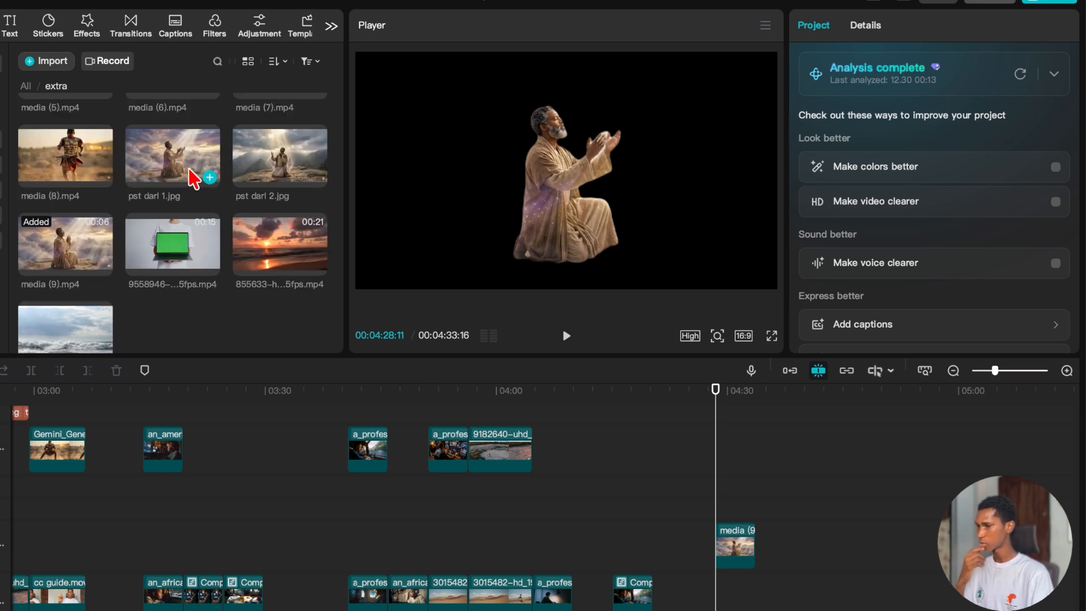
{"action": "left_click_drag", "start_coordinate": [271, 157], "coordinate": [718, 583]}
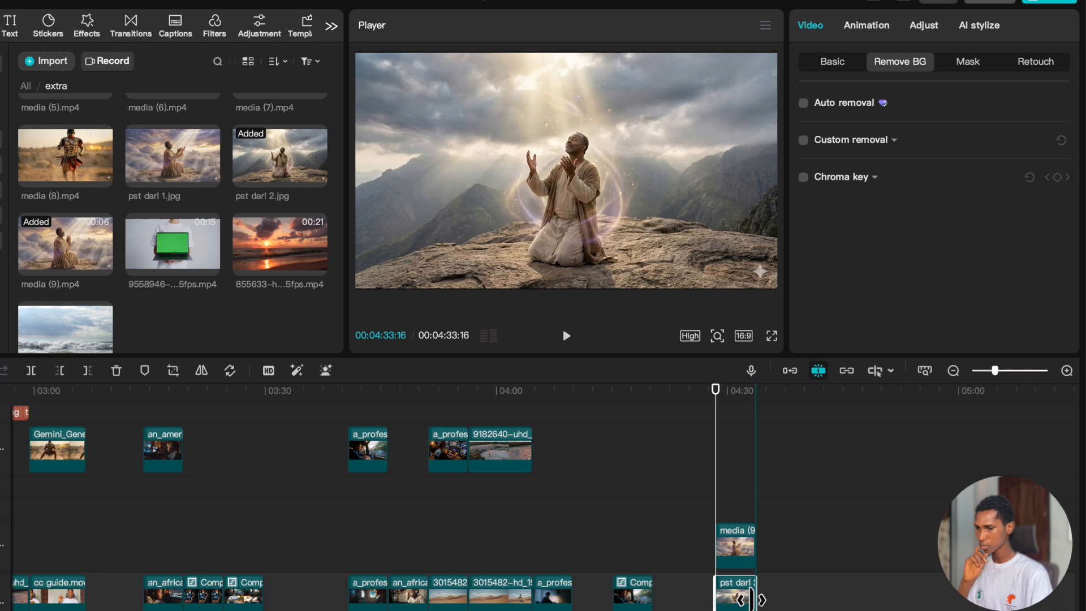
{"action": "mouse_move", "coordinate": [609, 244]}
{"action": "left_mouse_down"}
{"action": "mouse_move", "coordinate": [478, 175]}
{"action": "mouse_move", "coordinate": [630, 253]}
{"action": "mouse_move", "coordinate": [611, 249]}
{"action": "left_mouse_up"}
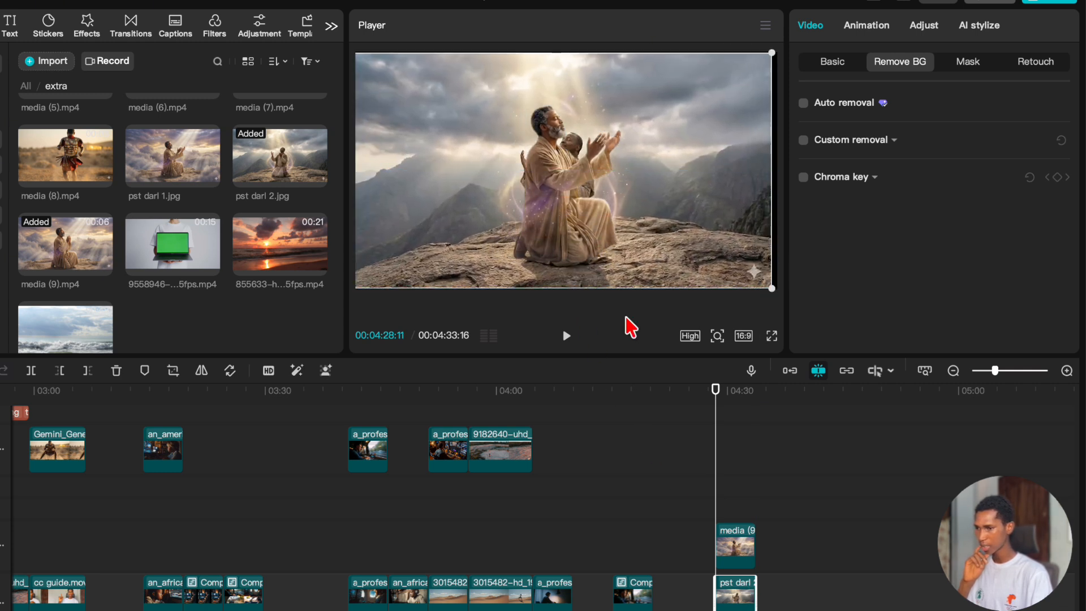
Move the media (9).mp4 cutout to the left and slightly down in the frame, facing the kneeling man in the background image.
{"action": "left_click", "coordinate": [745, 561]}
{"action": "left_click_drag", "start_coordinate": [574, 213], "coordinate": [467, 244]}
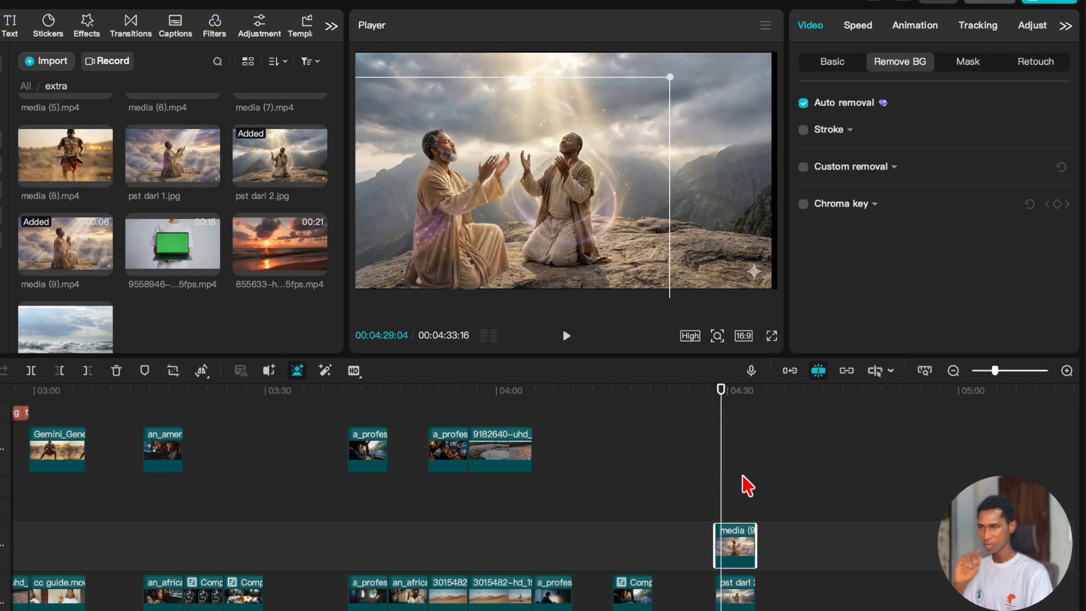
Preview pst darl 2.jpg, pst darl 1.jpg and media (9).mp4 from the media library.
{"action": "left_click", "coordinate": [298, 164]}
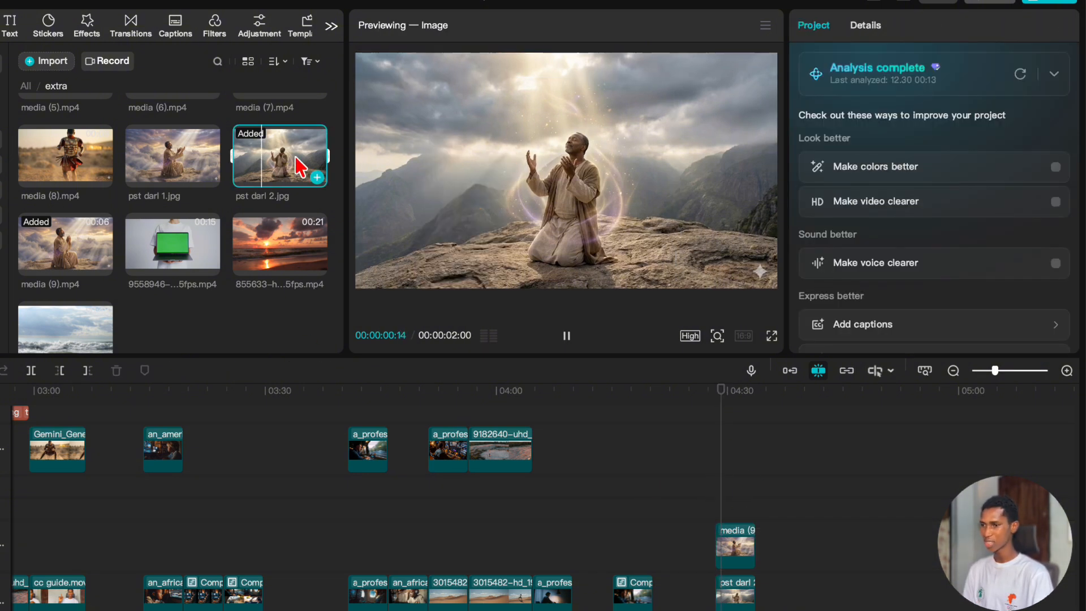
{"action": "left_click", "coordinate": [173, 169]}
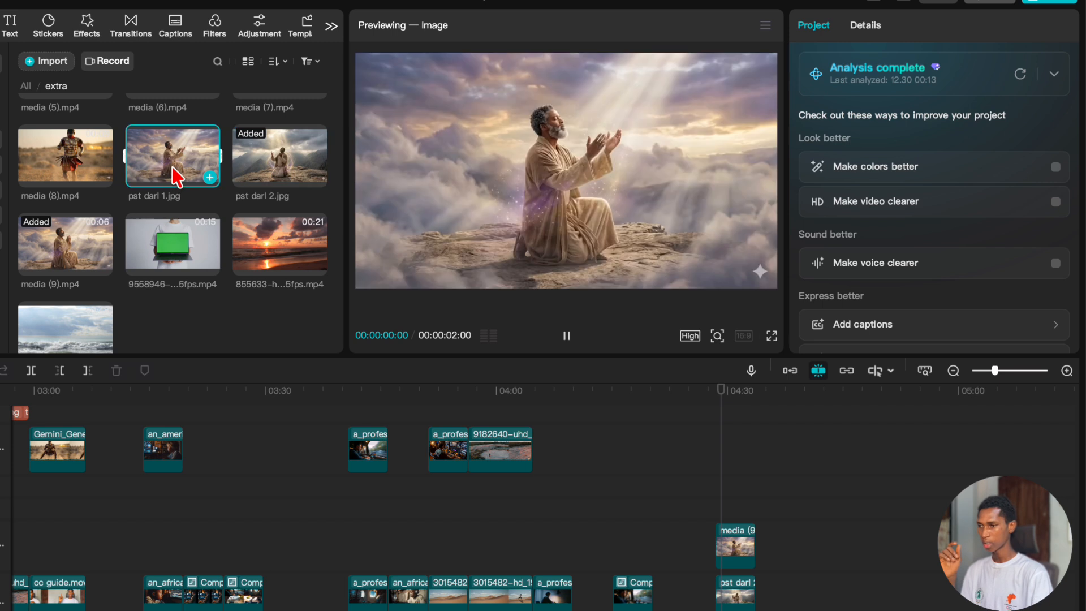
{"action": "left_click", "coordinate": [78, 249]}
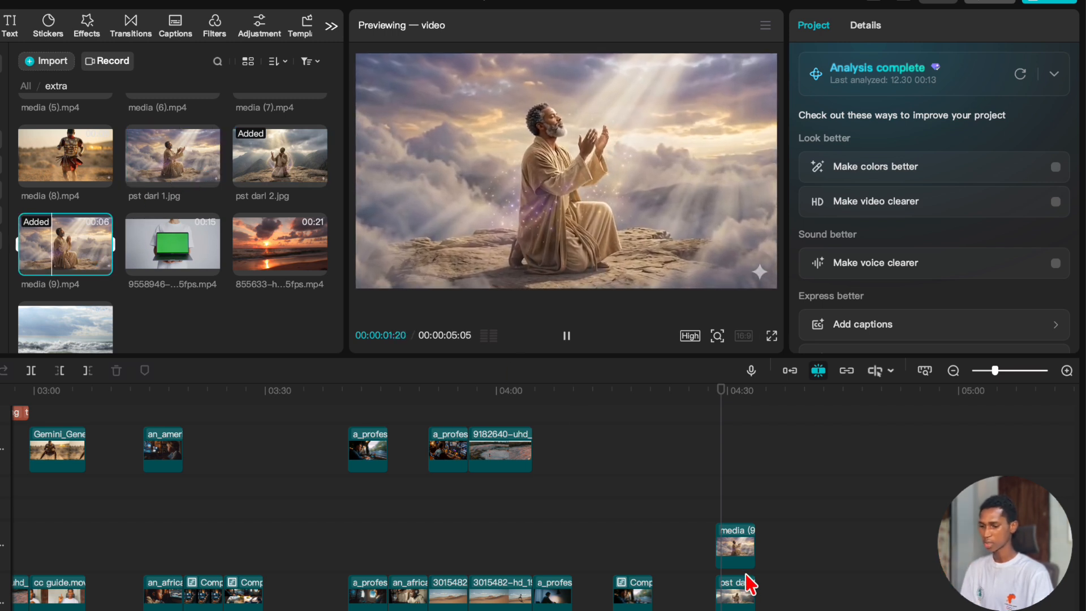
At the start of the media (9).mp4 clip, nudge the cutout slightly lower in the frame so it sits on the rock.
{"action": "left_click", "coordinate": [727, 497]}
{"action": "scroll", "coordinate": [724, 499], "scroll_direction": "up", "scroll_amount": 3}
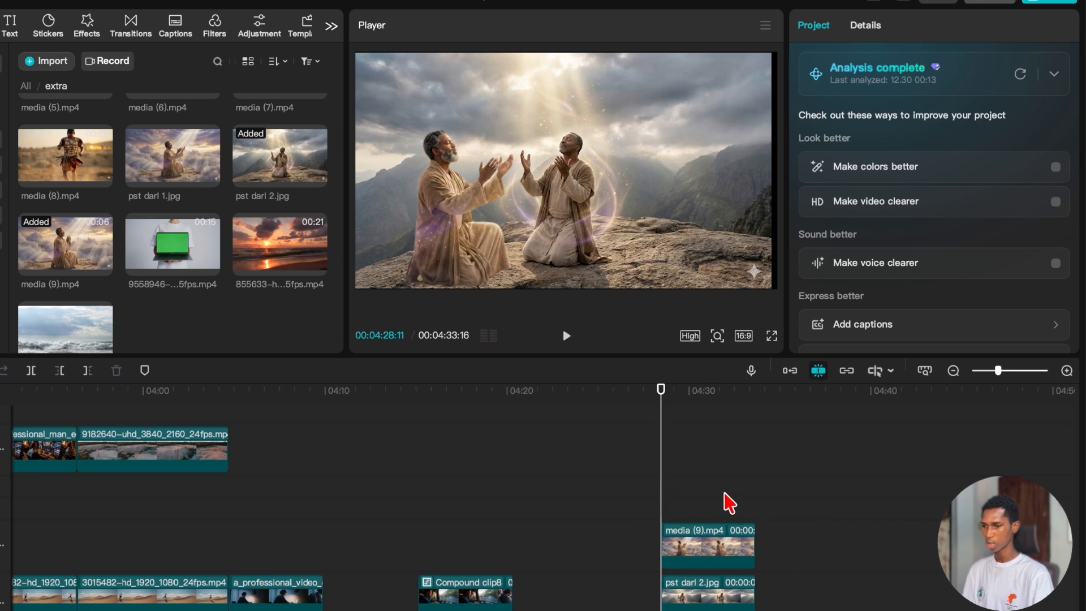
{"action": "scroll", "coordinate": [729, 502], "scroll_direction": "down", "scroll_amount": 4}
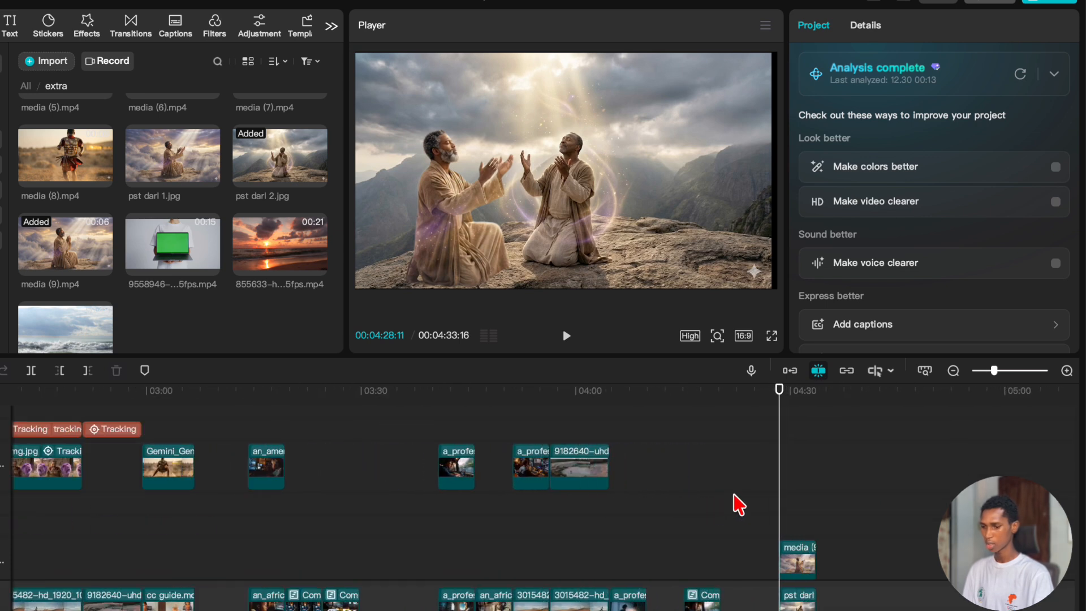
{"action": "scroll", "coordinate": [736, 503], "scroll_direction": "up", "scroll_amount": 5}
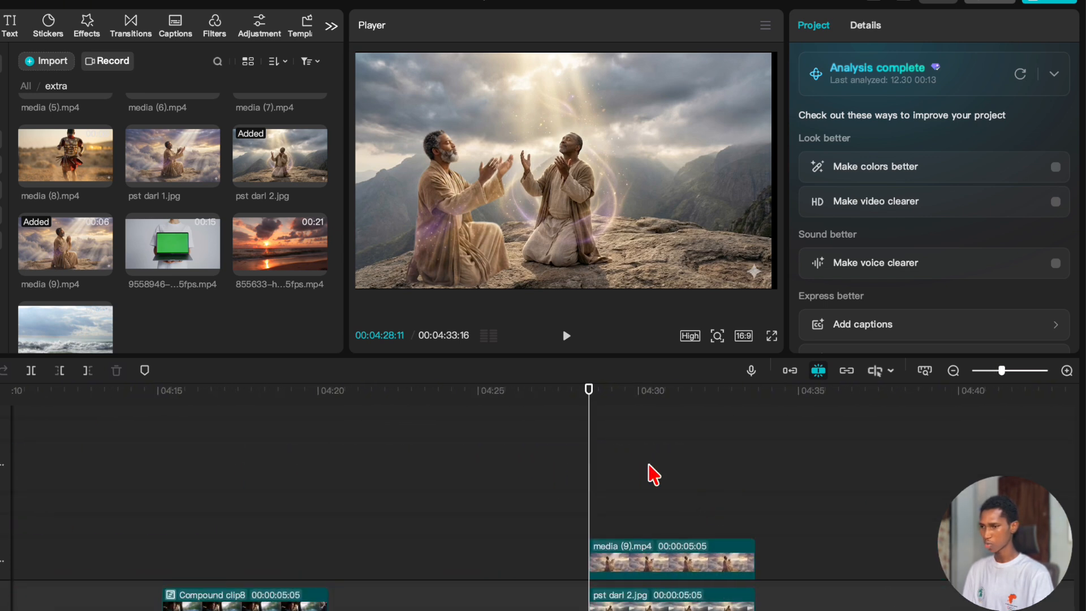
{"action": "left_click", "coordinate": [650, 481]}
{"action": "left_click", "coordinate": [588, 486]}
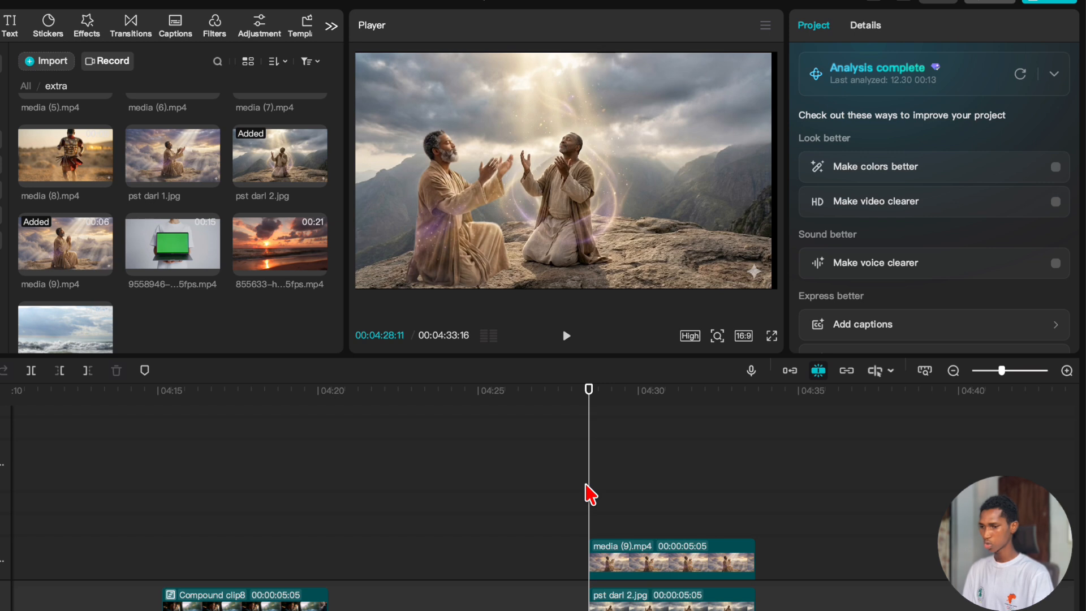
{"action": "left_click", "coordinate": [607, 574]}
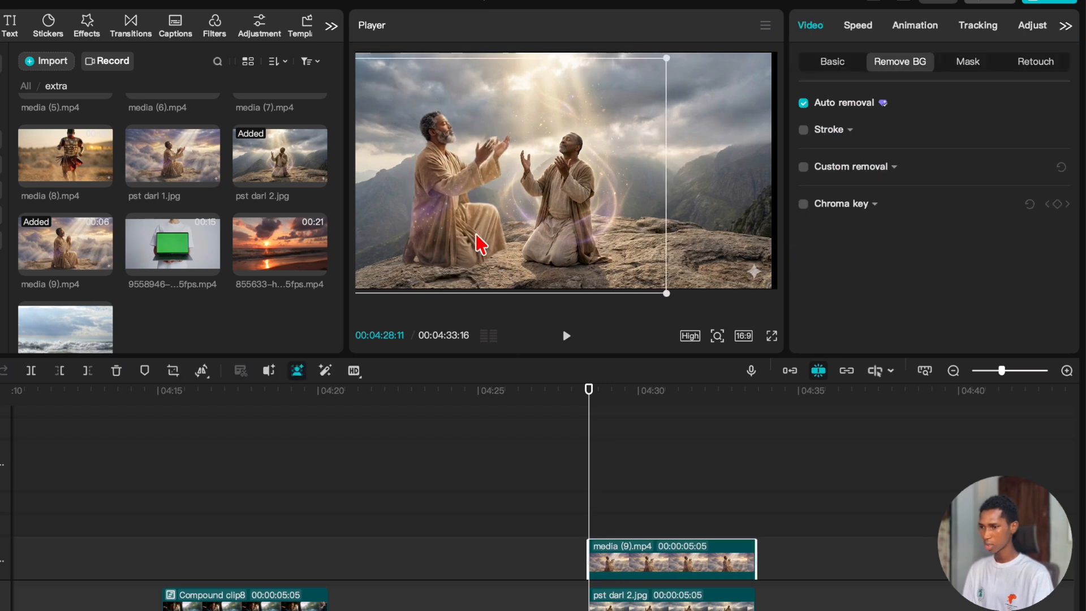
{"action": "left_click_drag", "start_coordinate": [476, 236], "coordinate": [482, 249]}
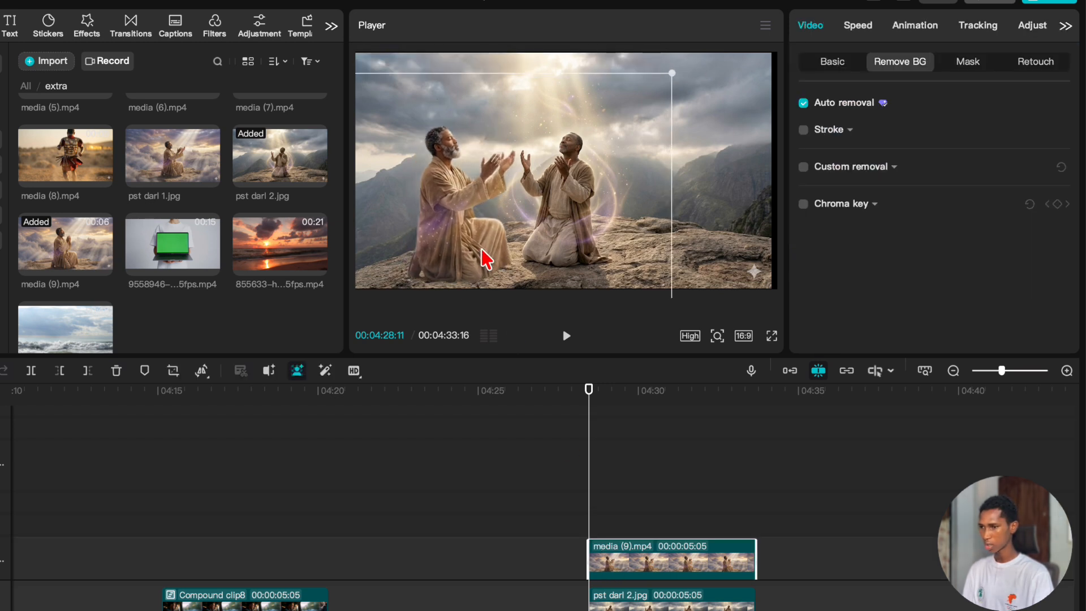
Mirror the media (9).mp4 cutout and move it to the right of the kneeling man, facing him.
{"action": "left_click", "coordinate": [199, 371]}
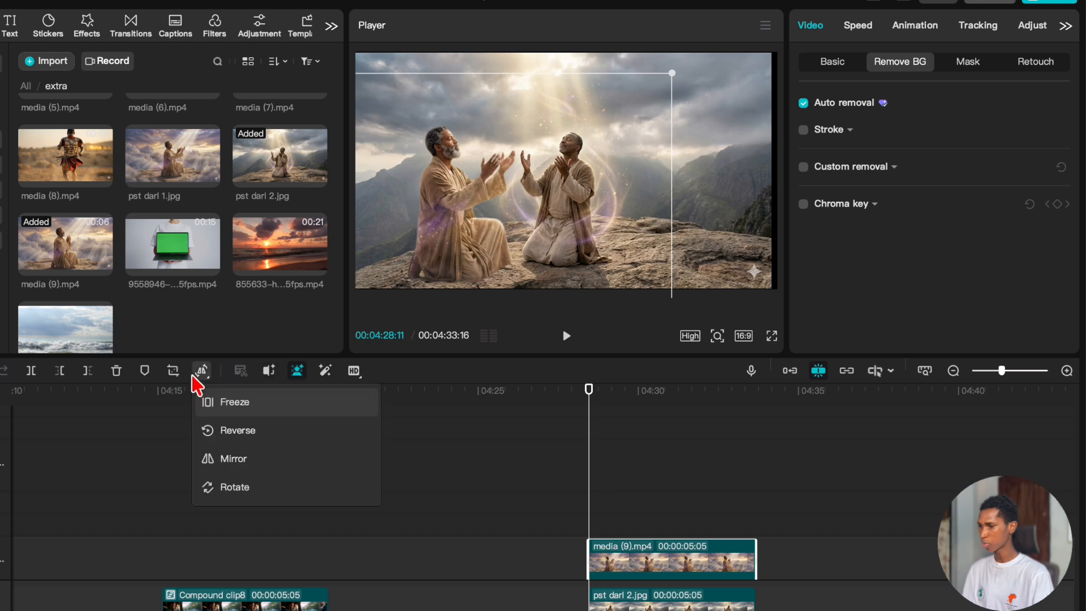
{"action": "left_click", "coordinate": [234, 473]}
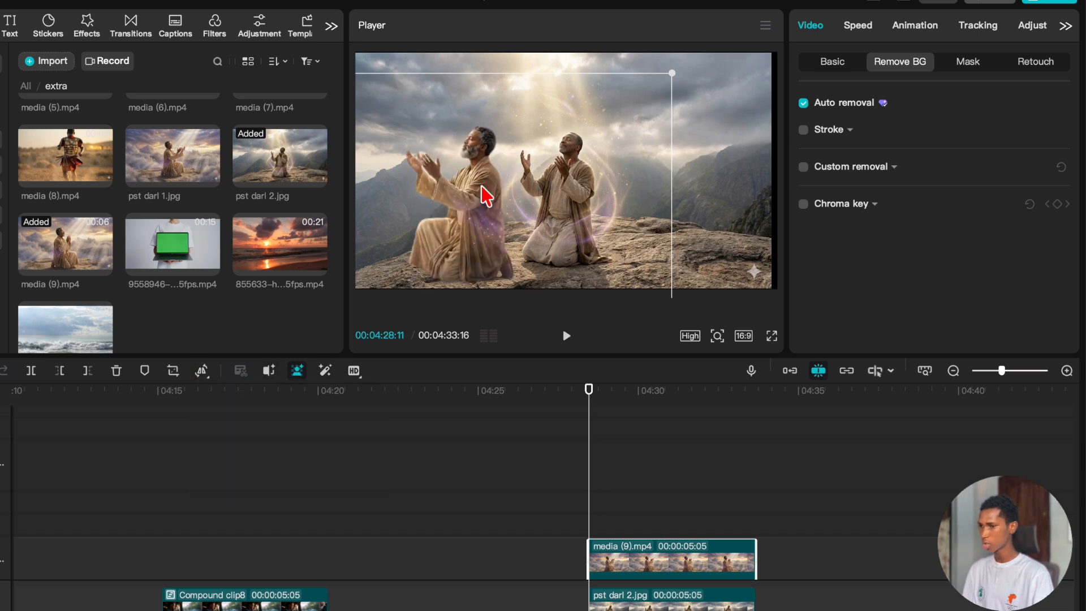
{"action": "left_click_drag", "start_coordinate": [469, 251], "coordinate": [689, 257]}
{"action": "left_click", "coordinate": [611, 516]}
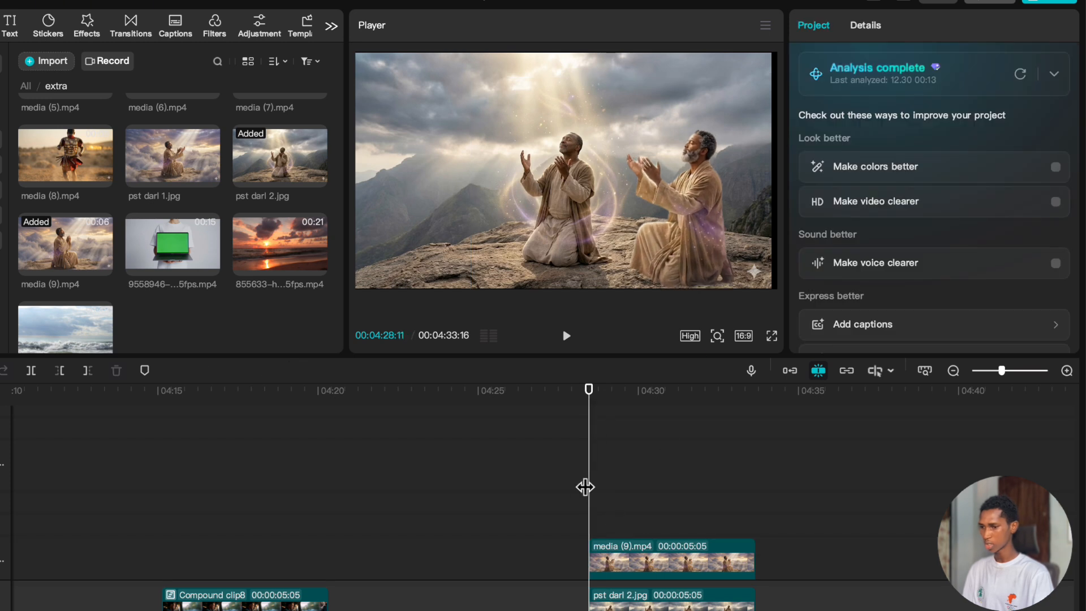
Shift the pst darl 2.jpg background image slightly right so it fills the frame.
{"action": "left_click_drag", "start_coordinate": [585, 487], "coordinate": [713, 495]}
{"action": "left_click", "coordinate": [700, 599]}
{"action": "mouse_move", "coordinate": [514, 224]}
{"action": "left_mouse_down"}
{"action": "mouse_move", "coordinate": [549, 234]}
{"action": "mouse_move", "coordinate": [523, 225]}
{"action": "left_mouse_up"}
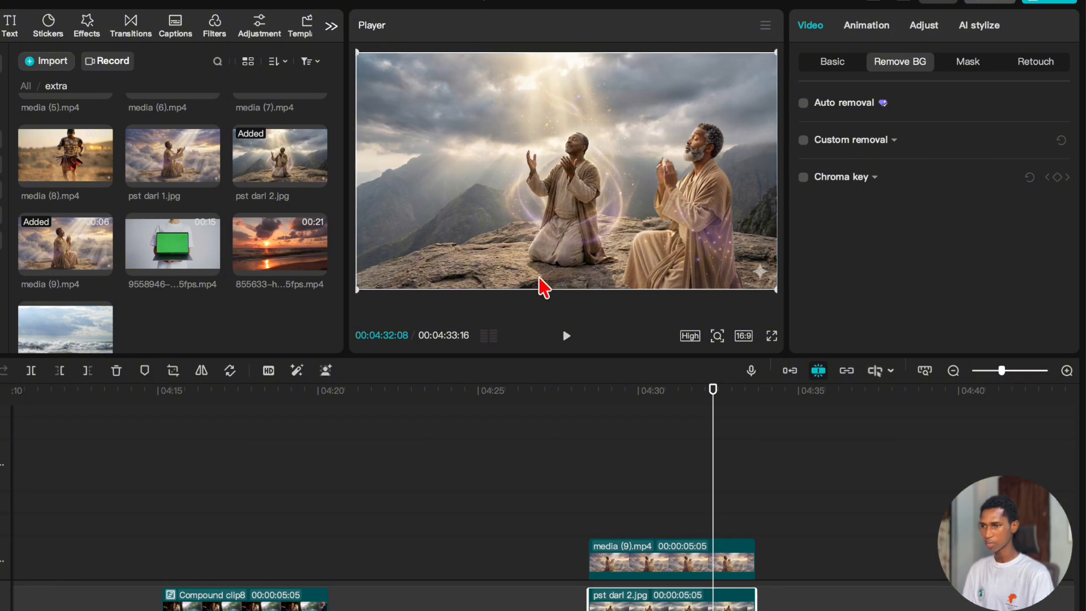
Duplicate the media (9).mp4 cutout clip onto a track above it, starting at 00:04:28:11.
{"action": "left_click", "coordinate": [602, 443]}
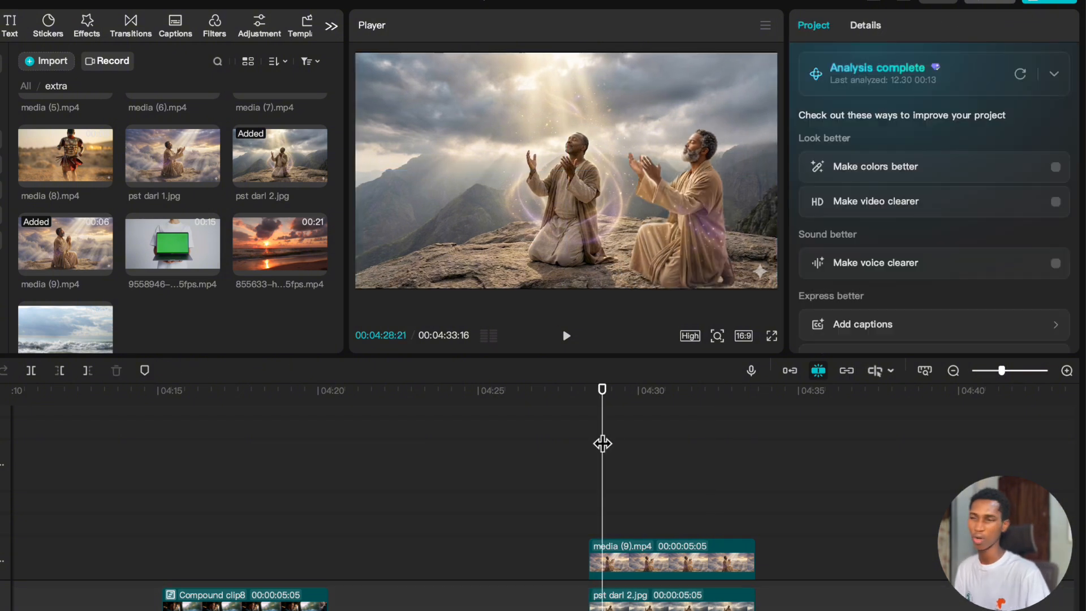
{"action": "scroll", "coordinate": [614, 463], "scroll_direction": "down", "scroll_amount": 3}
{"action": "left_click", "coordinate": [615, 478]}
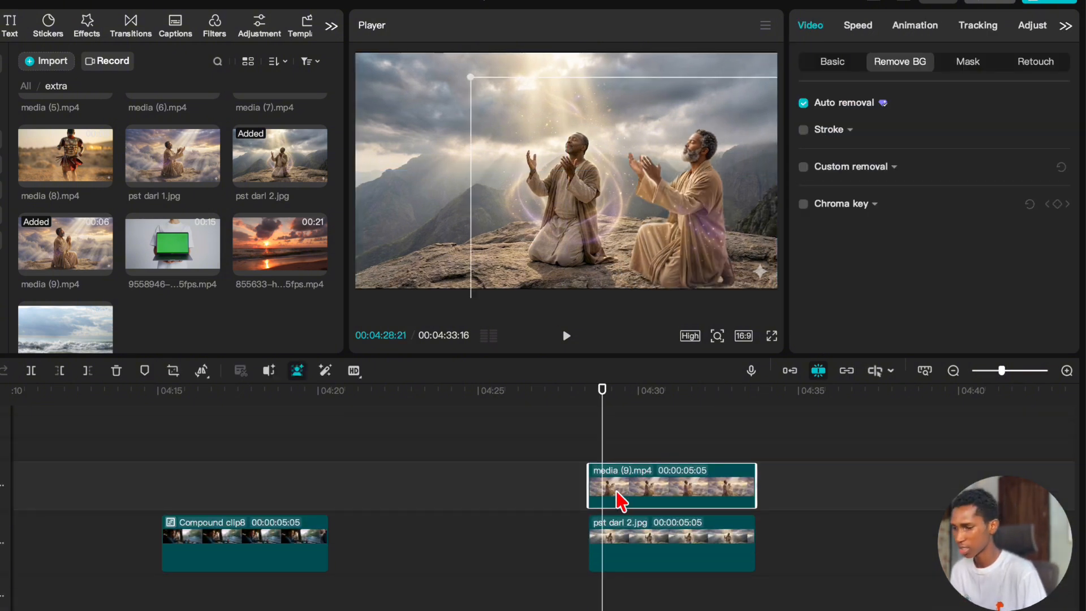
{"action": "scroll", "coordinate": [619, 500], "scroll_direction": "up", "scroll_amount": 2}
{"action": "left_click", "coordinate": [589, 478]}
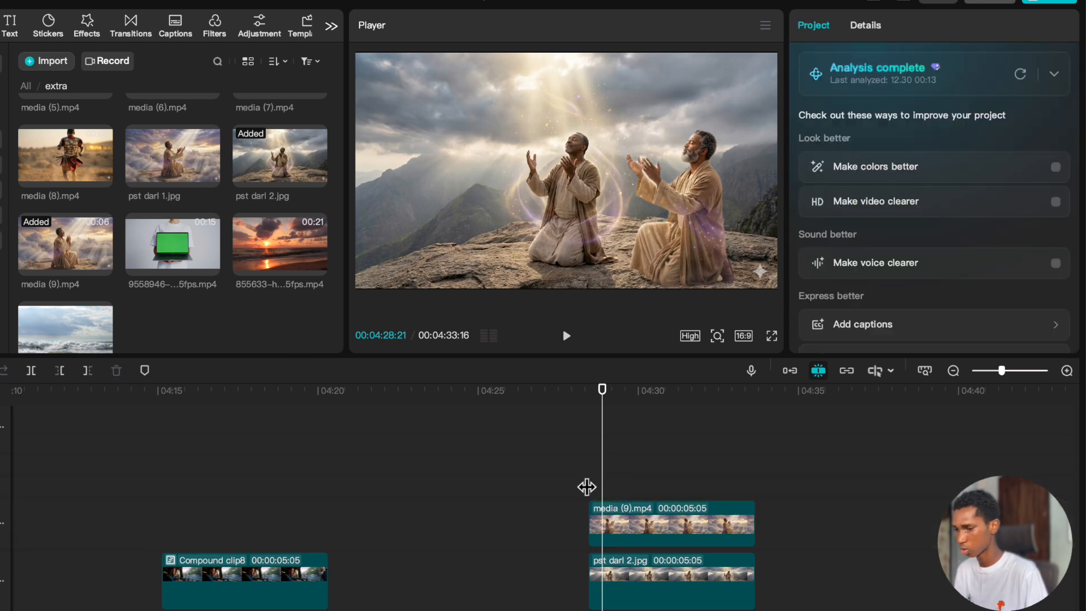
{"action": "left_click", "coordinate": [609, 534]}
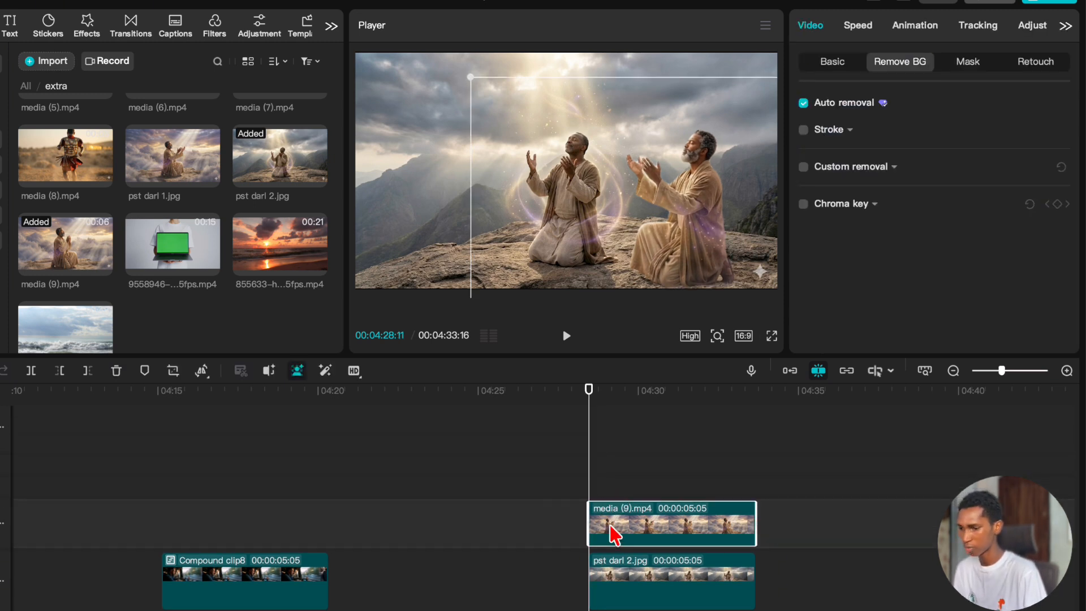
{"action": "key", "text": "ctrl+v"}
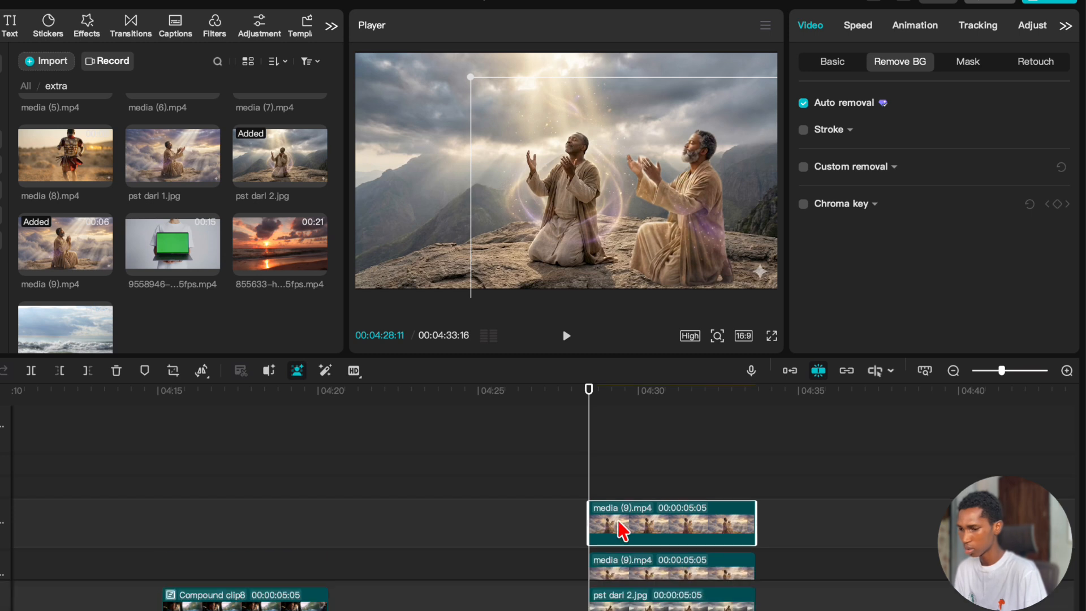
Set the duplicated cutout's horizontal position to -1044, keeping its height level with the original.
{"action": "left_click_drag", "start_coordinate": [695, 220], "coordinate": [481, 222]}
{"action": "key", "text": "ctrl+z"}
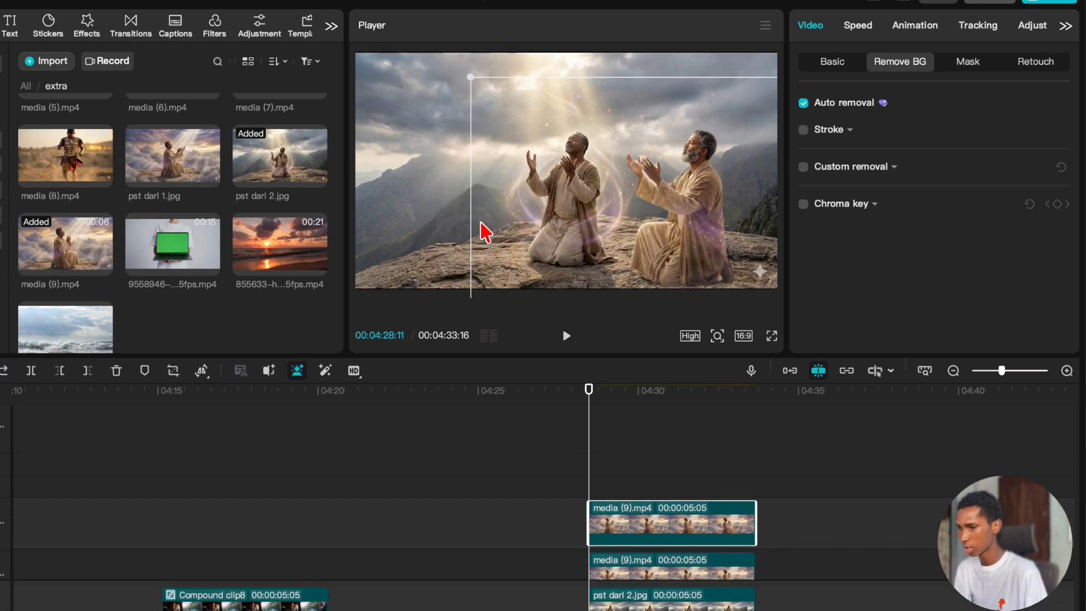
{"action": "left_click", "coordinate": [844, 73]}
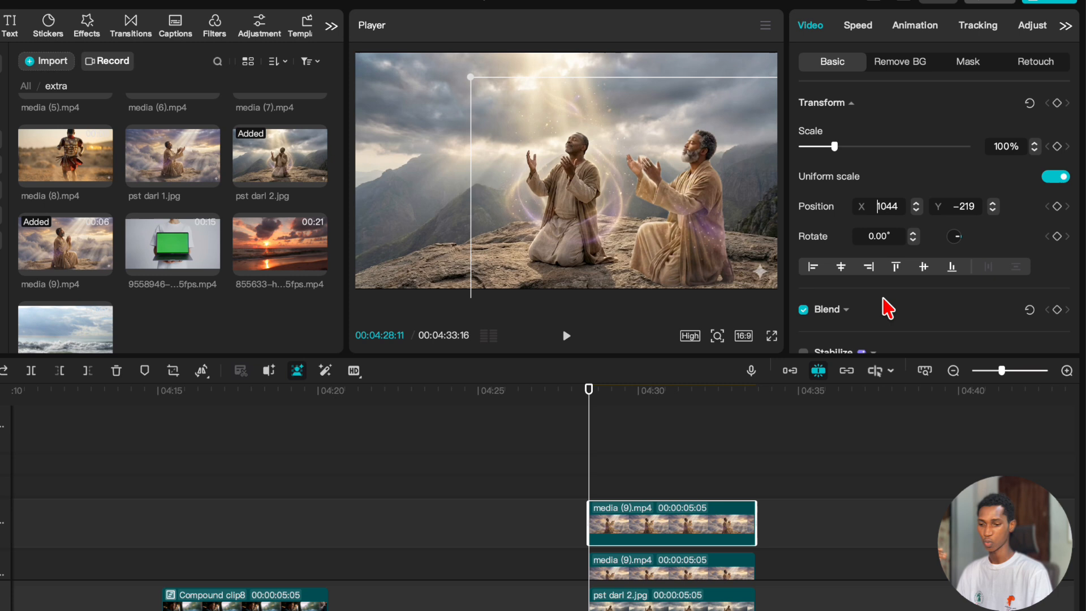
{"action": "key", "text": "Return"}
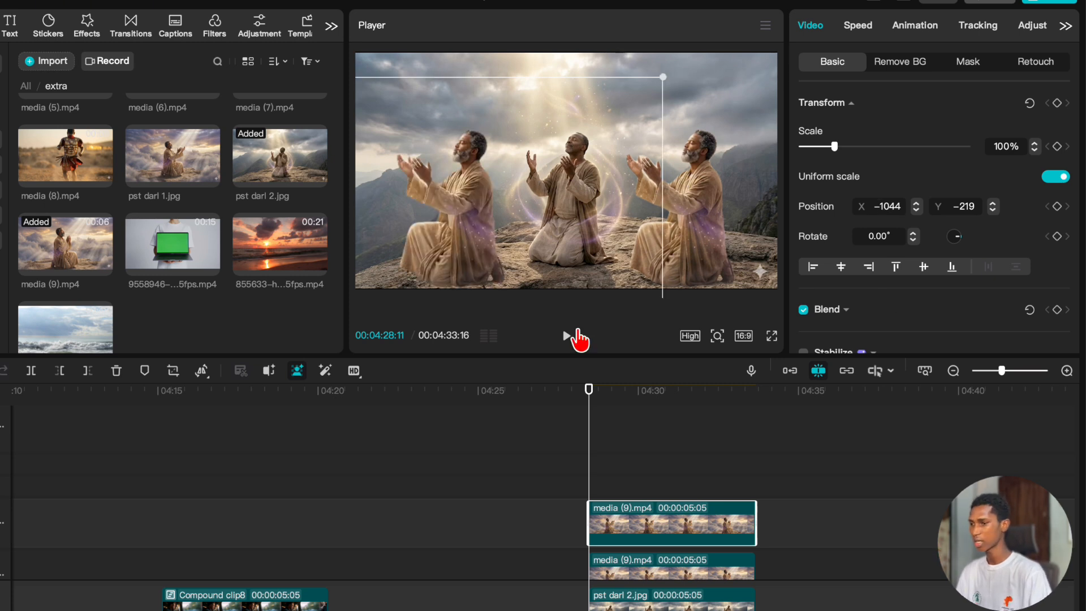
Mirror the duplicated cutout so it faces the kneeling man in the middle.
{"action": "left_click", "coordinate": [205, 375]}
{"action": "left_click", "coordinate": [240, 456]}
{"action": "left_click", "coordinate": [633, 472]}
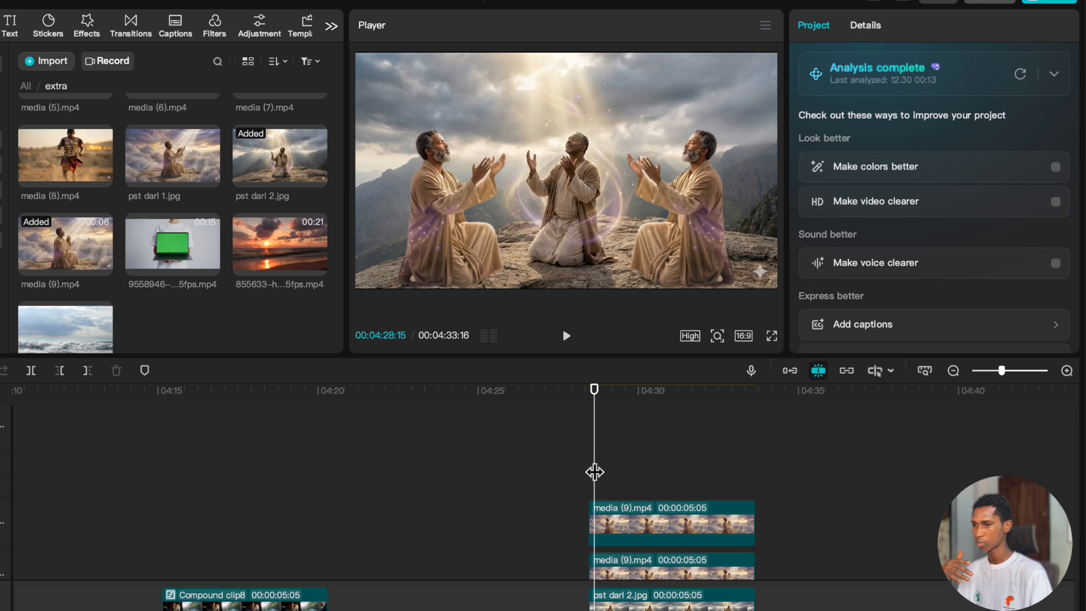
Review the composite with both cutouts at several points of the clip and look through the media library.
{"action": "left_click_drag", "start_coordinate": [671, 472], "coordinate": [721, 472]}
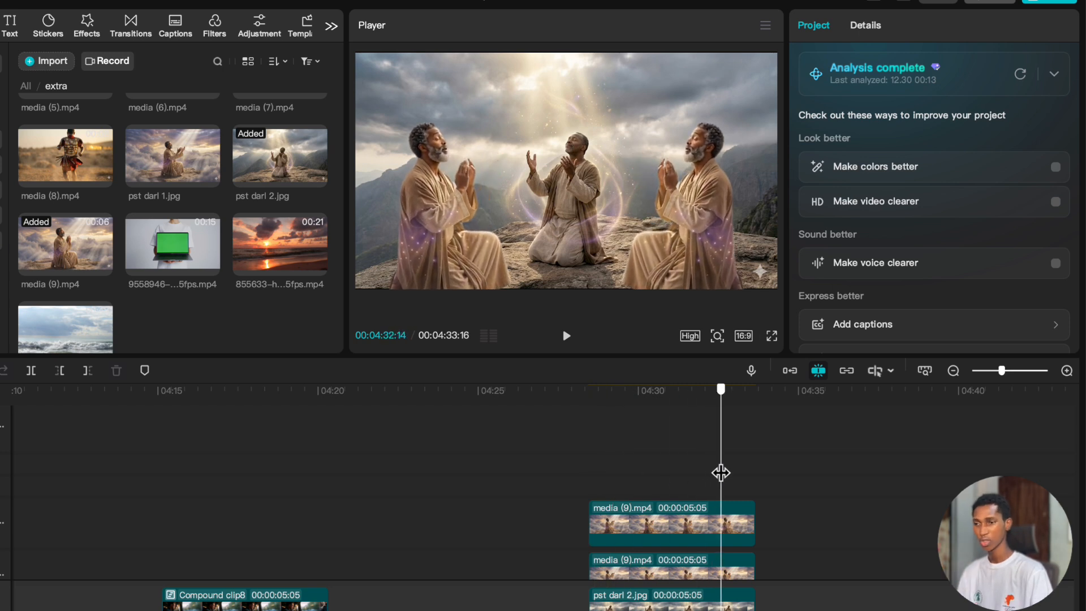
{"action": "left_click", "coordinate": [692, 460]}
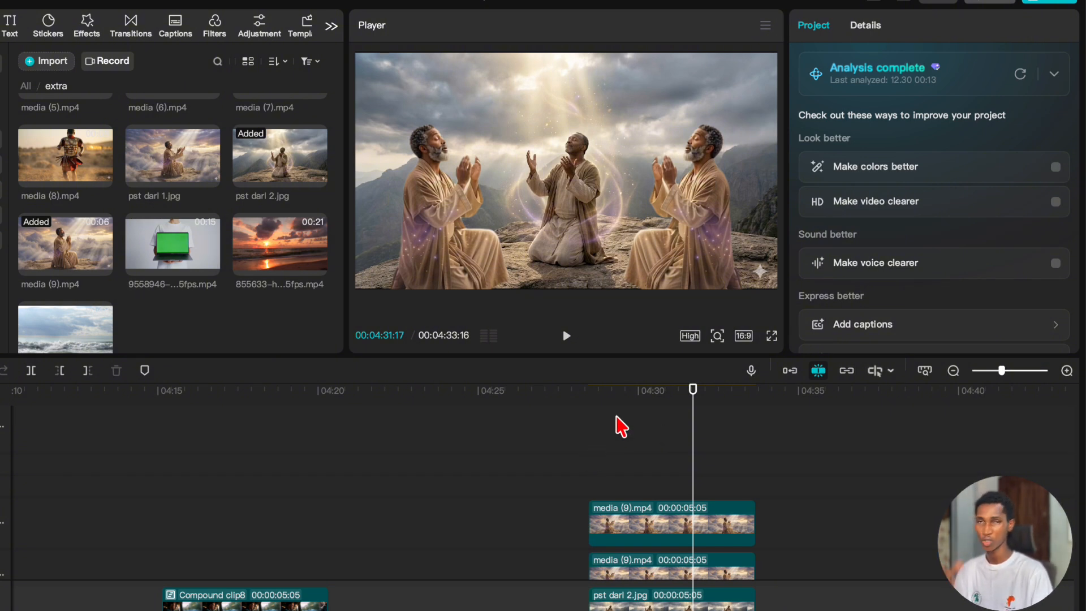
{"action": "left_click", "coordinate": [616, 430]}
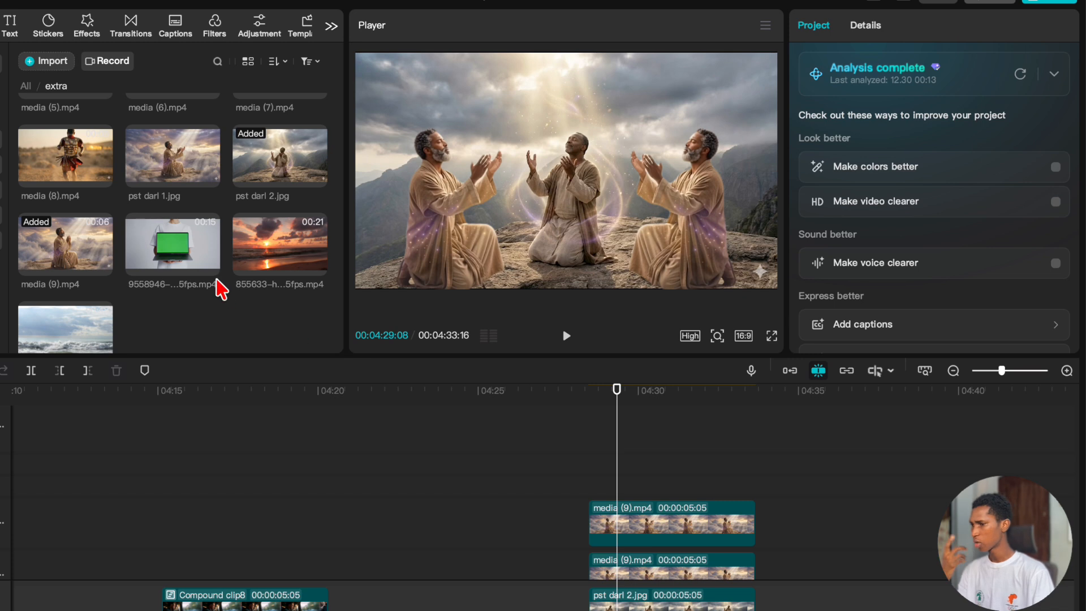
{"action": "scroll", "coordinate": [216, 278], "scroll_direction": "up", "scroll_amount": 5}
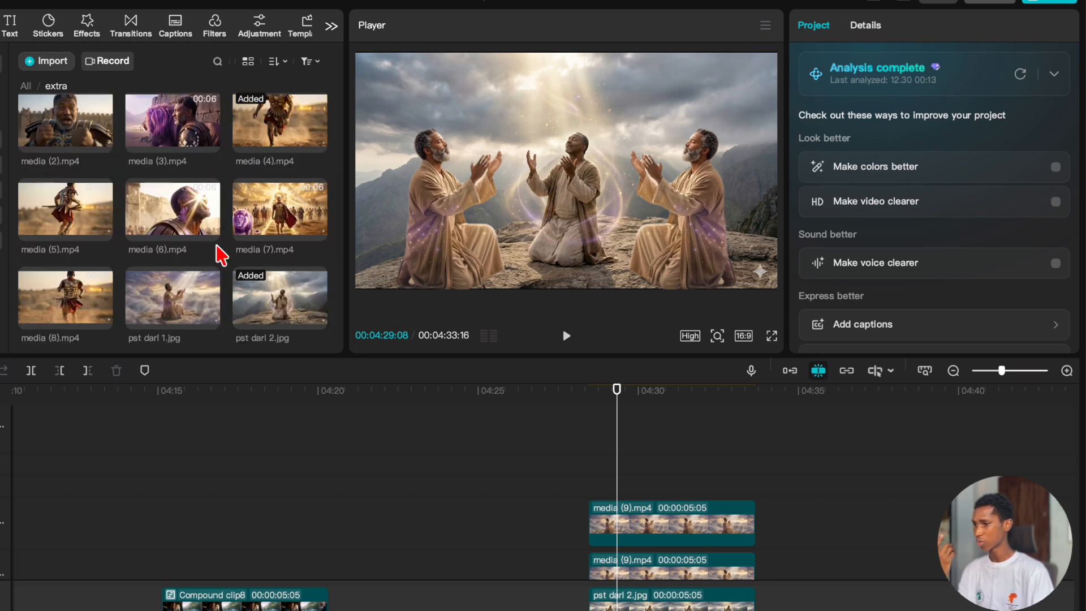
{"action": "scroll", "coordinate": [215, 255], "scroll_direction": "up", "scroll_amount": 3}
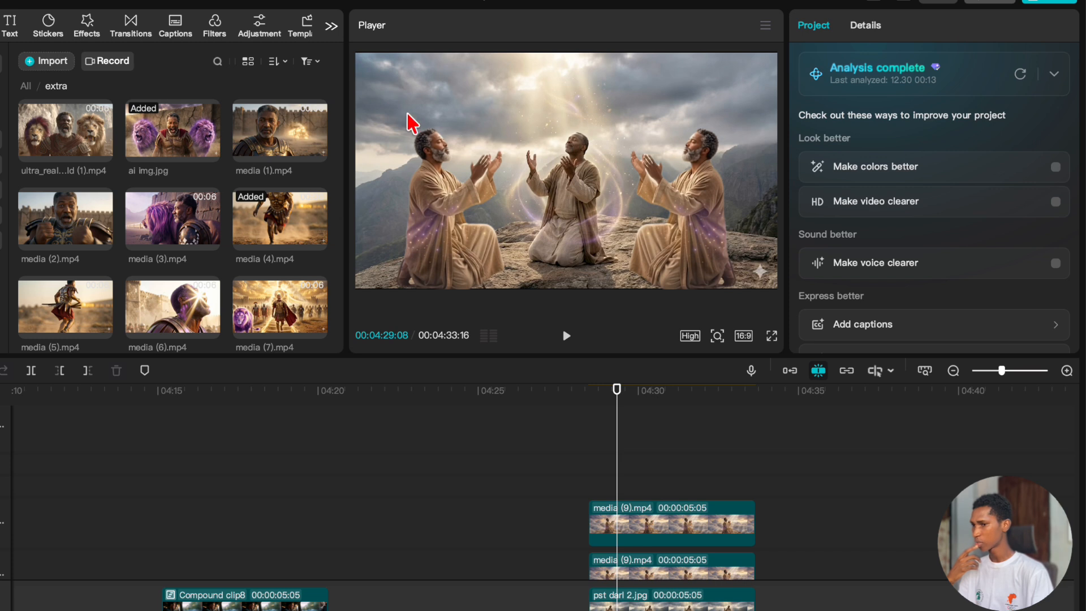
Trim the end of pst darl 2.jpg on the main track back to about half the length of the cutout clips.
{"action": "left_click", "coordinate": [683, 463]}
{"action": "scroll", "coordinate": [686, 463], "scroll_direction": "down", "scroll_amount": 3}
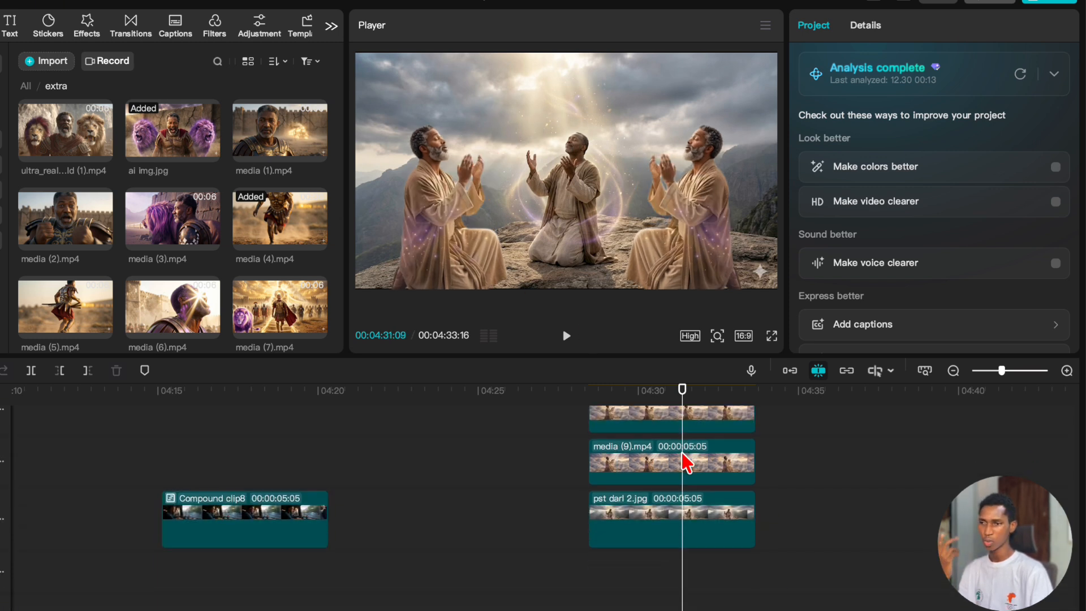
{"action": "left_click", "coordinate": [681, 520]}
{"action": "scroll", "coordinate": [693, 509], "scroll_direction": "up", "scroll_amount": 2}
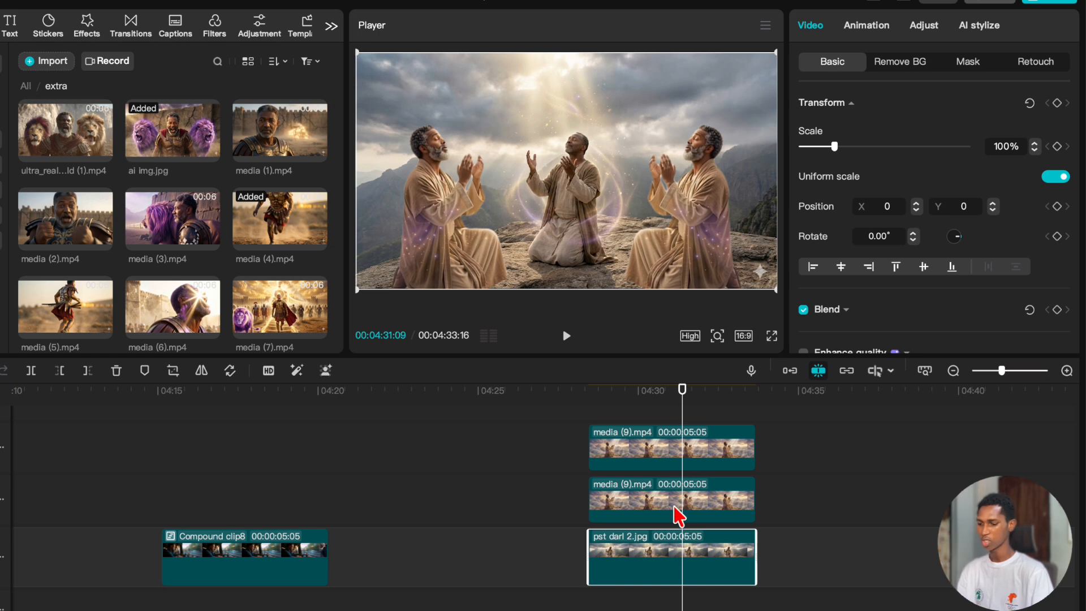
{"action": "key", "text": "v"}
{"action": "key", "text": "v"}
{"action": "left_click_drag", "start_coordinate": [758, 544], "coordinate": [673, 548]}
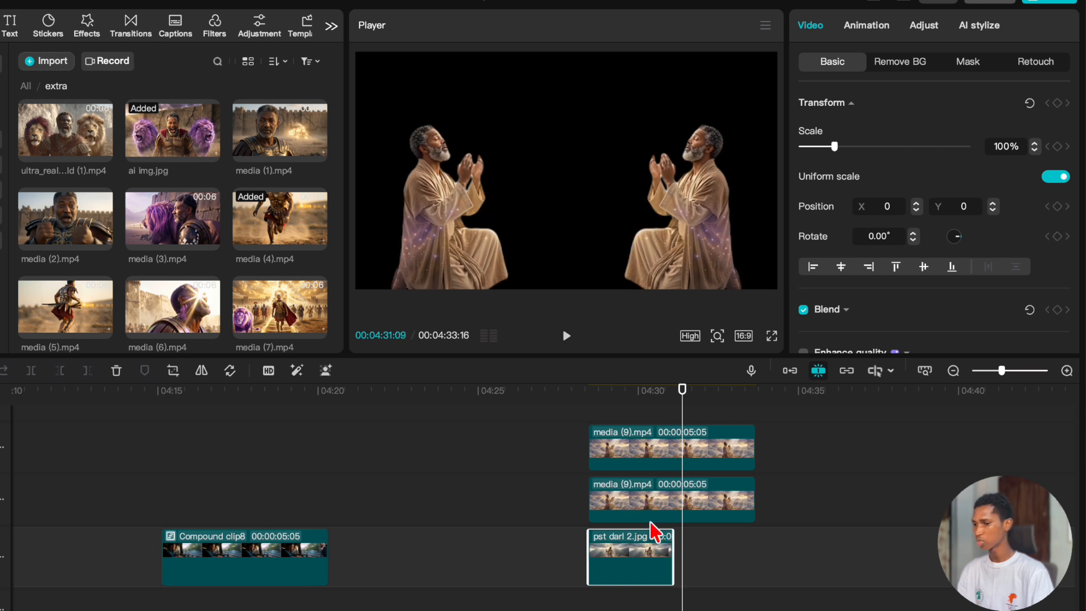
Place the 1757800-uhd_3840_2160_25fps.mp4 ocean clip directly after pst darl 2.jpg on the main track, beneath the cutouts.
{"action": "scroll", "coordinate": [108, 182], "scroll_direction": "down", "scroll_amount": 5}
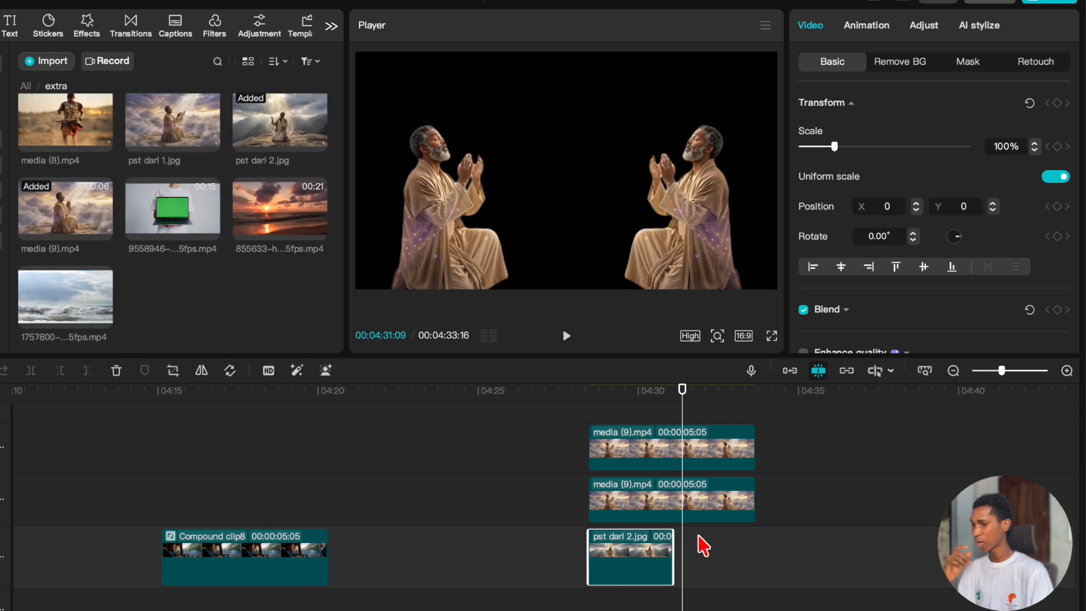
{"action": "left_click", "coordinate": [637, 413]}
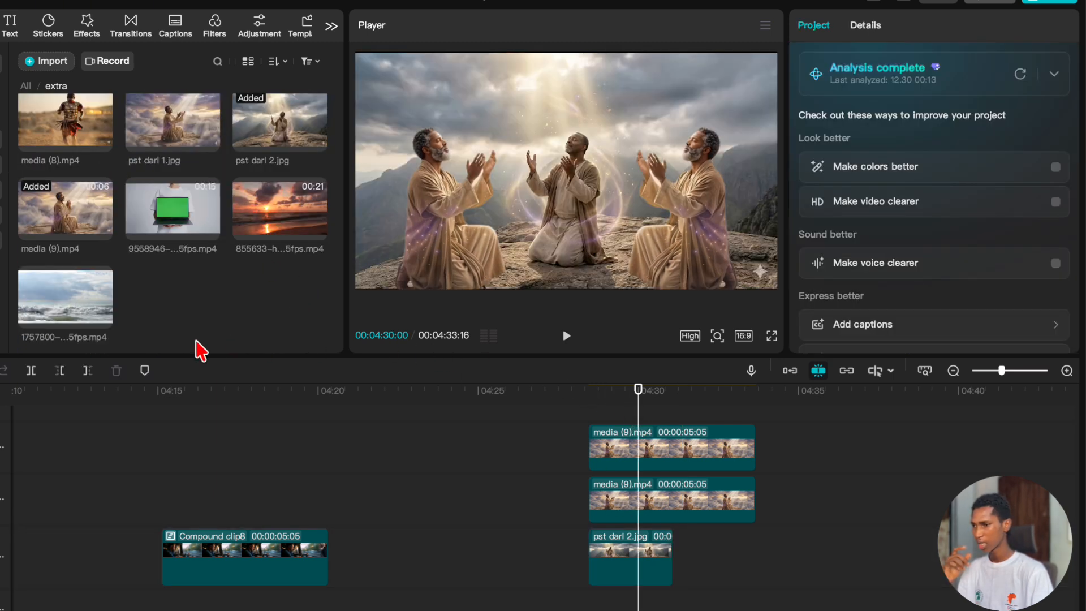
{"action": "left_click_drag", "start_coordinate": [61, 324], "coordinate": [683, 566]}
Trim the ocean clip's end to 00:04:33:16, level with the cutout clips, and play back the background change.
{"action": "left_click_drag", "start_coordinate": [681, 407], "coordinate": [755, 414]}
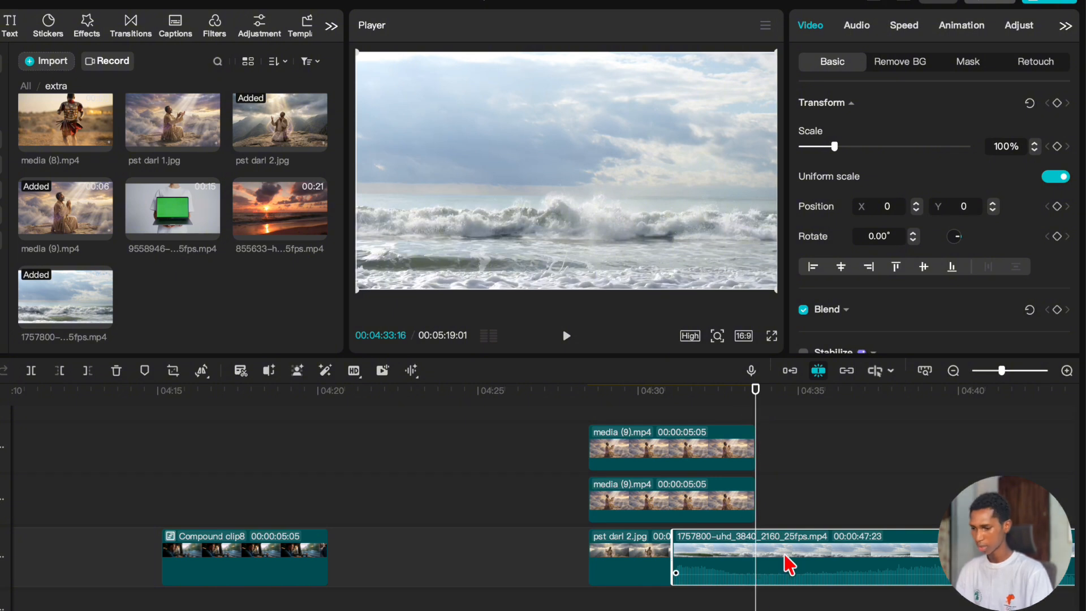
{"action": "key", "text": "w"}
{"action": "left_click", "coordinate": [669, 407]}
{"action": "key", "text": "space"}
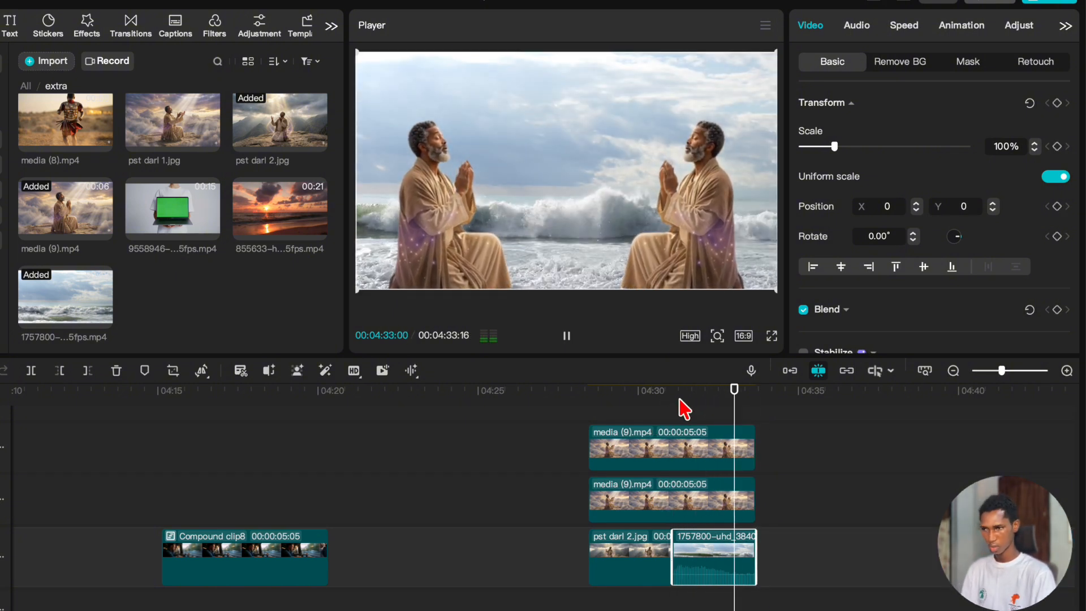
Stop playback and place the 855633-hd_1920_1080_25fps.mp4 sunset clip directly after the ocean clip on the main track.
{"action": "key", "text": "space"}
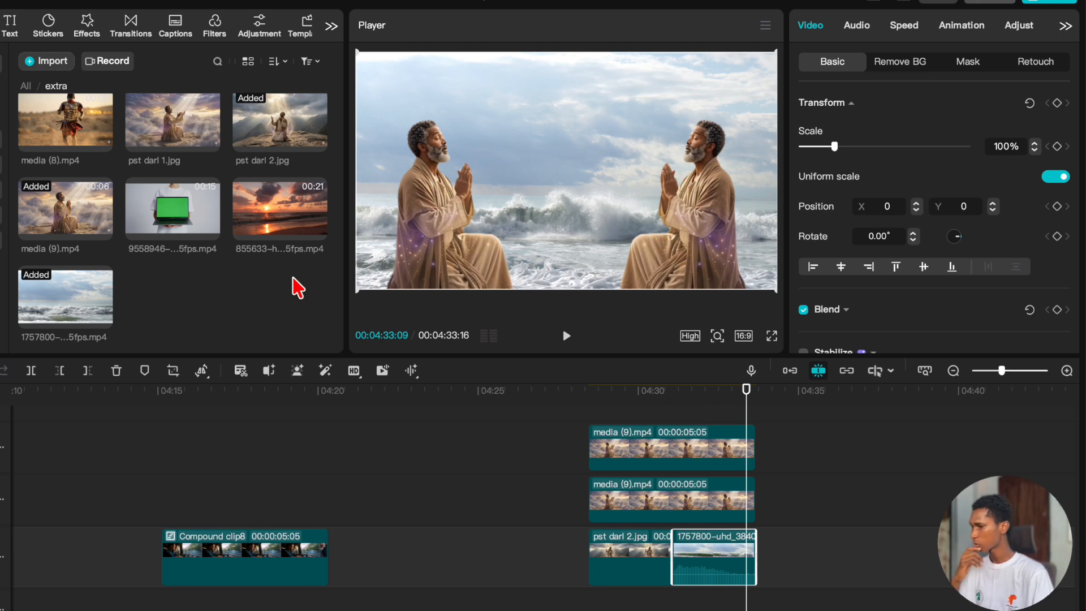
{"action": "left_click_drag", "start_coordinate": [273, 212], "coordinate": [759, 565]}
Trim pst darl 2.jpg to end at 00:04:29:21 and shorten the ocean clip so the sunset clip starts about 2 seconds before the cutouts end.
{"action": "left_click", "coordinate": [655, 606]}
{"action": "left_click", "coordinate": [627, 608]}
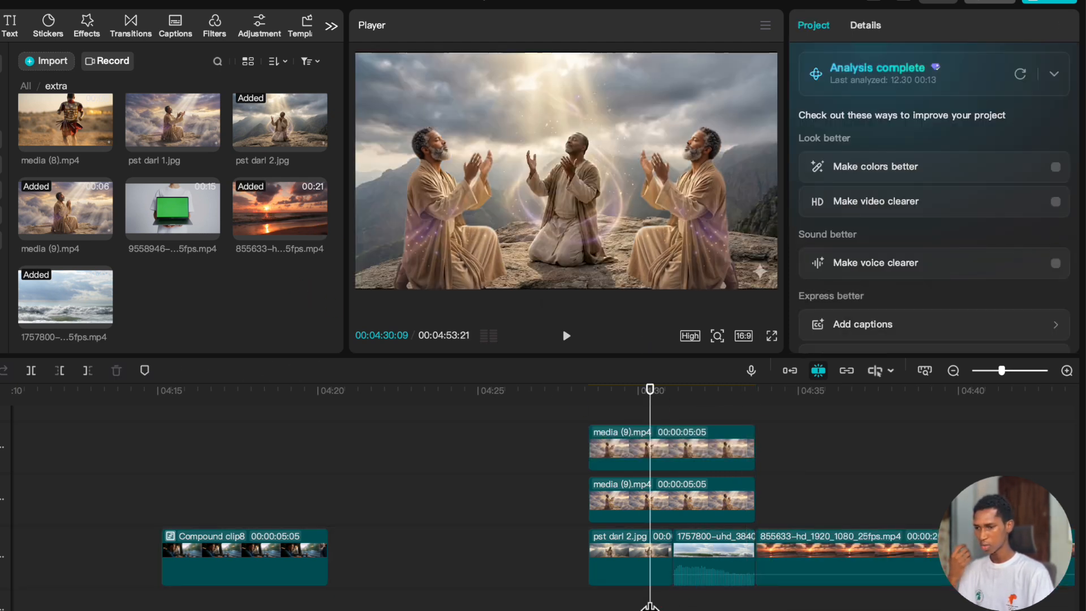
{"action": "left_click", "coordinate": [650, 552]}
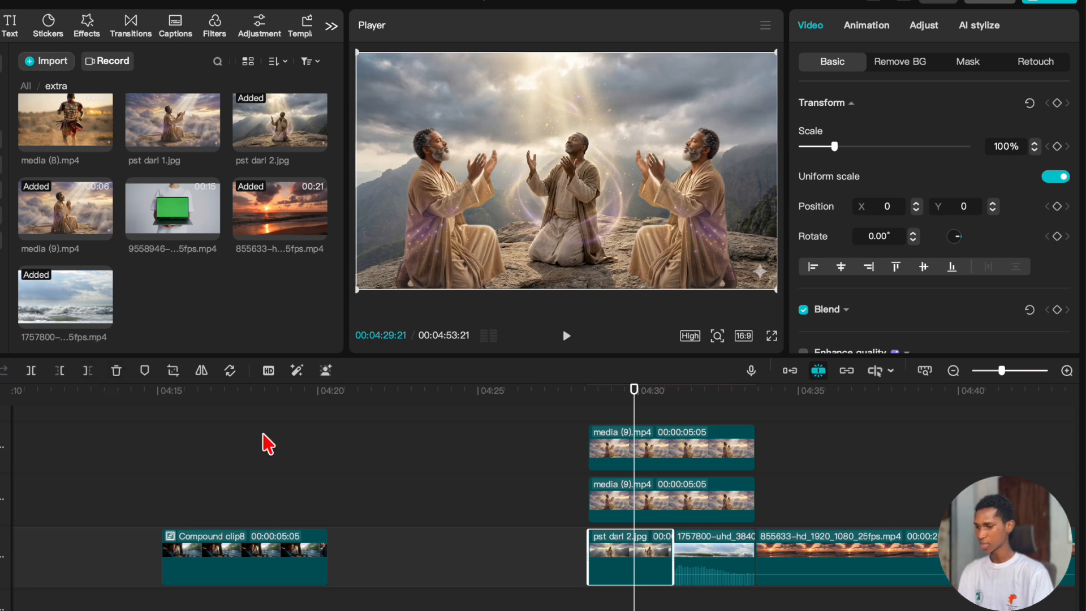
{"action": "key", "text": "w"}
{"action": "left_click", "coordinate": [701, 569]}
{"action": "mouse_move", "coordinate": [700, 569]}
{"action": "left_mouse_down"}
{"action": "mouse_move", "coordinate": [668, 571]}
{"action": "mouse_move", "coordinate": [698, 545]}
{"action": "mouse_move", "coordinate": [690, 562]}
{"action": "left_mouse_up"}
{"action": "left_click_drag", "start_coordinate": [766, 565], "coordinate": [718, 545]}
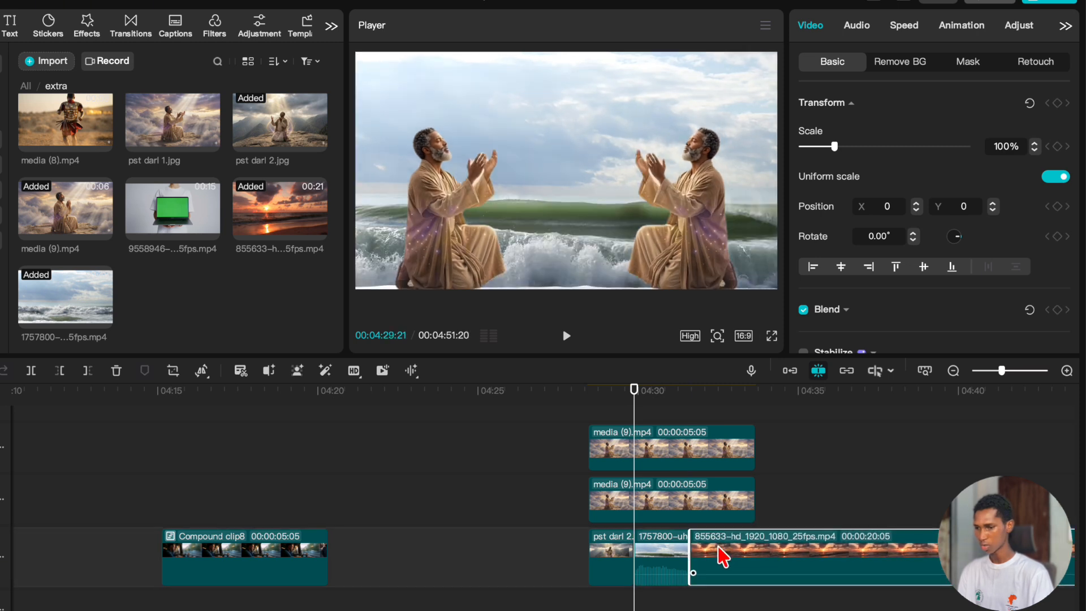
Trim the sunset clip's end to 00:04:33:16, level with the end of the two cutout clips.
{"action": "left_click", "coordinate": [701, 591]}
{"action": "left_click_drag", "start_coordinate": [701, 600], "coordinate": [756, 605]}
{"action": "left_click", "coordinate": [780, 571]}
{"action": "key", "text": "w"}
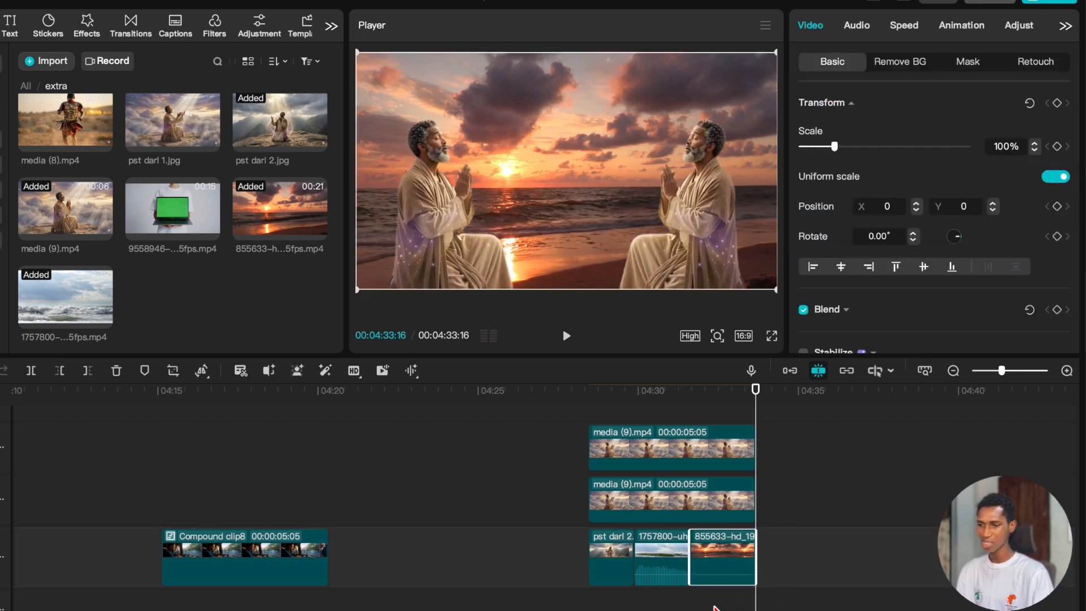
At 00:04:32:09, enable Stroke in the background removal settings of the upper media (9).mp4 clip and apply the offset stroke style.
{"action": "left_click", "coordinate": [715, 605]}
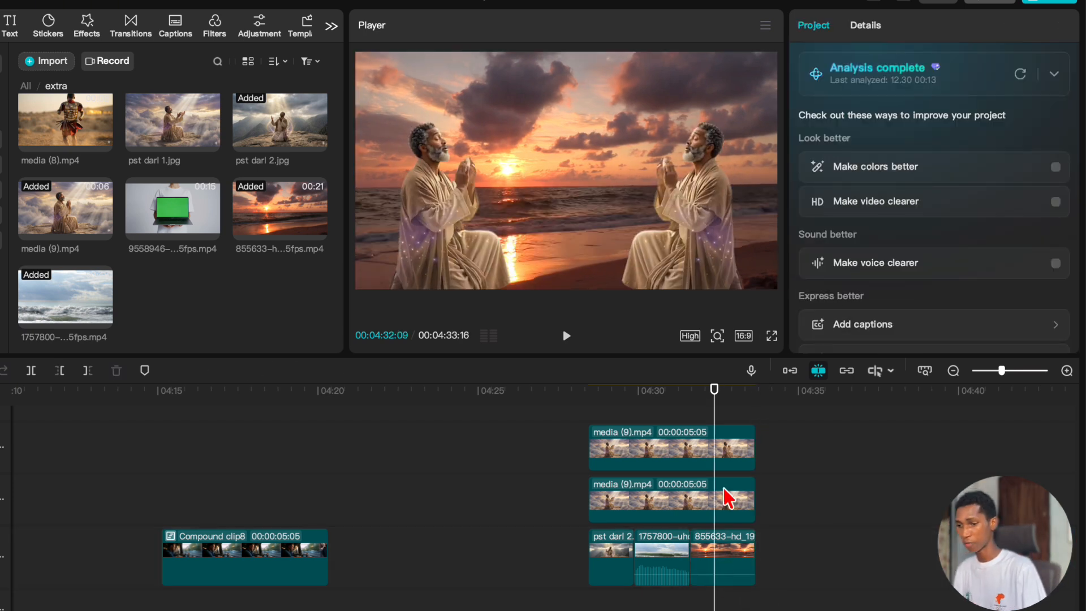
{"action": "left_click", "coordinate": [730, 467]}
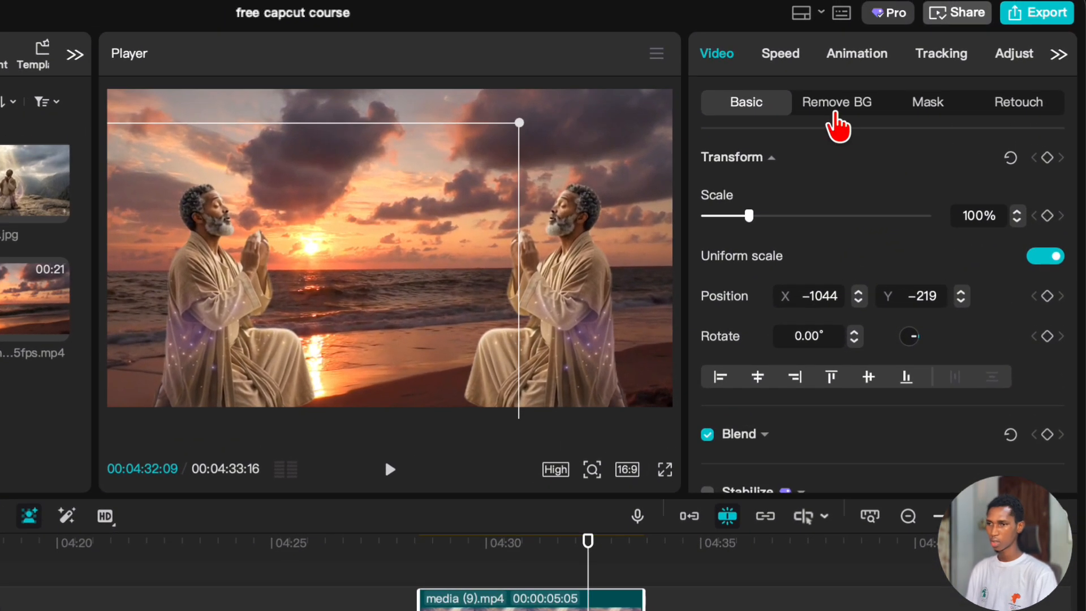
{"action": "left_click", "coordinate": [835, 113]}
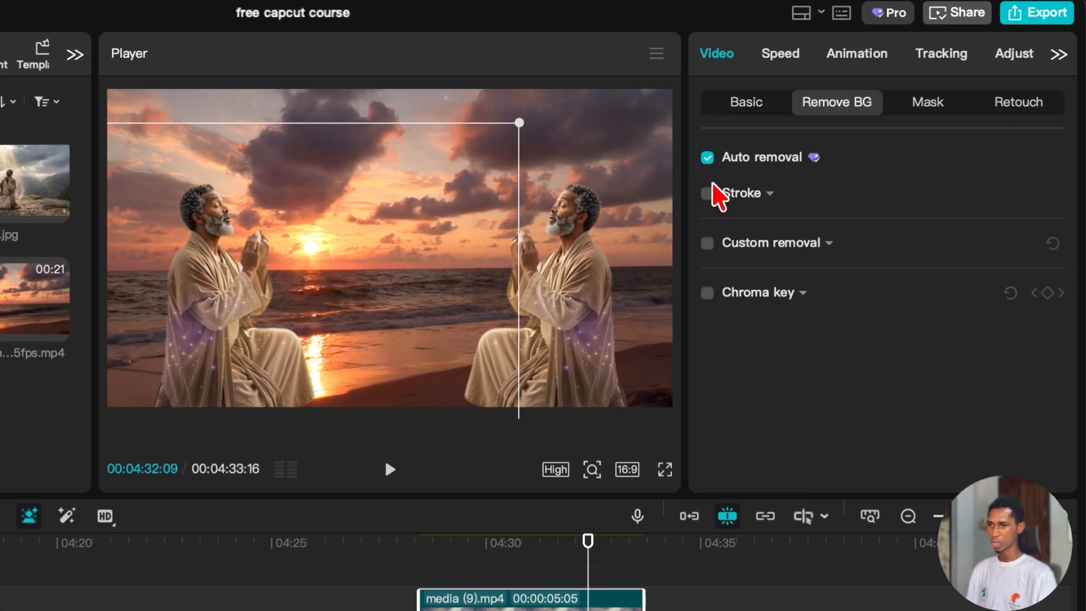
{"action": "left_click", "coordinate": [706, 193]}
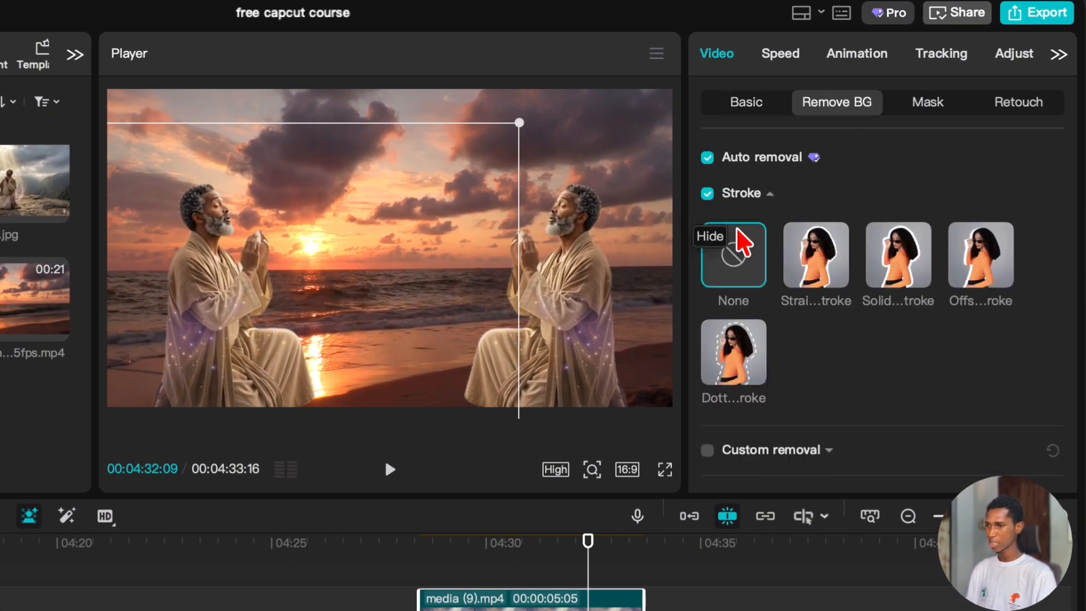
{"action": "left_click", "coordinate": [987, 270]}
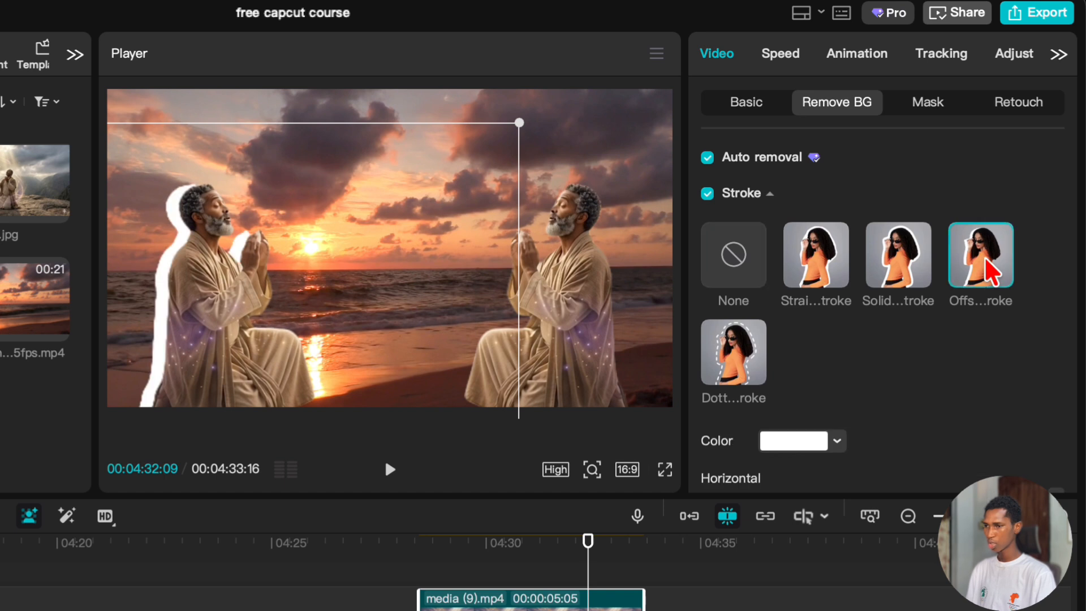
Change the offset stroke's color to black, then lighten it to dark gray 373737.
{"action": "scroll", "coordinate": [837, 305], "scroll_direction": "down", "scroll_amount": 3}
{"action": "left_click", "coordinate": [814, 317]}
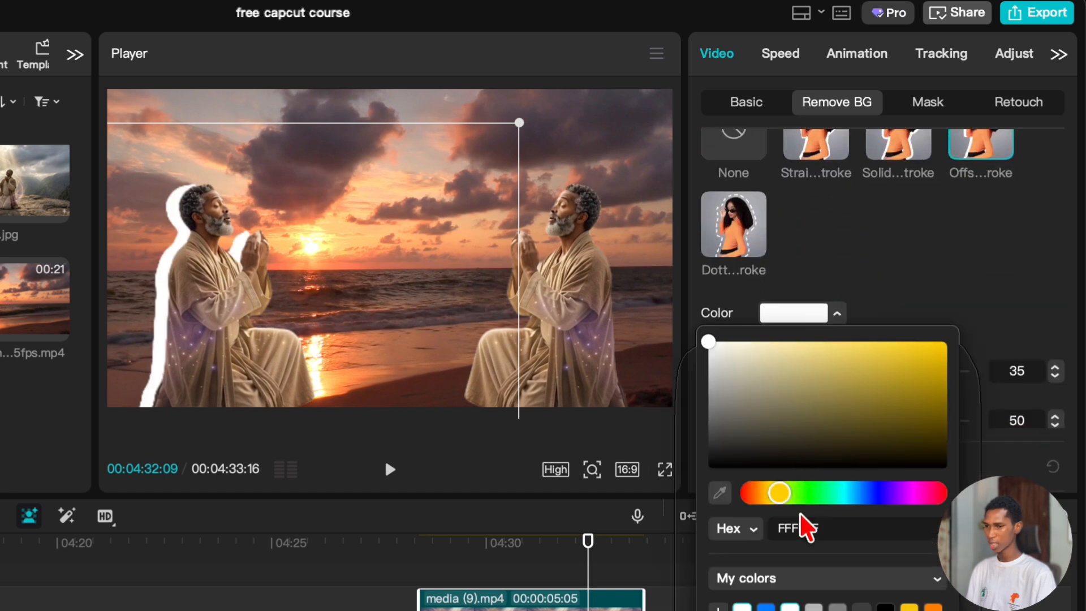
{"action": "left_click", "coordinate": [885, 608]}
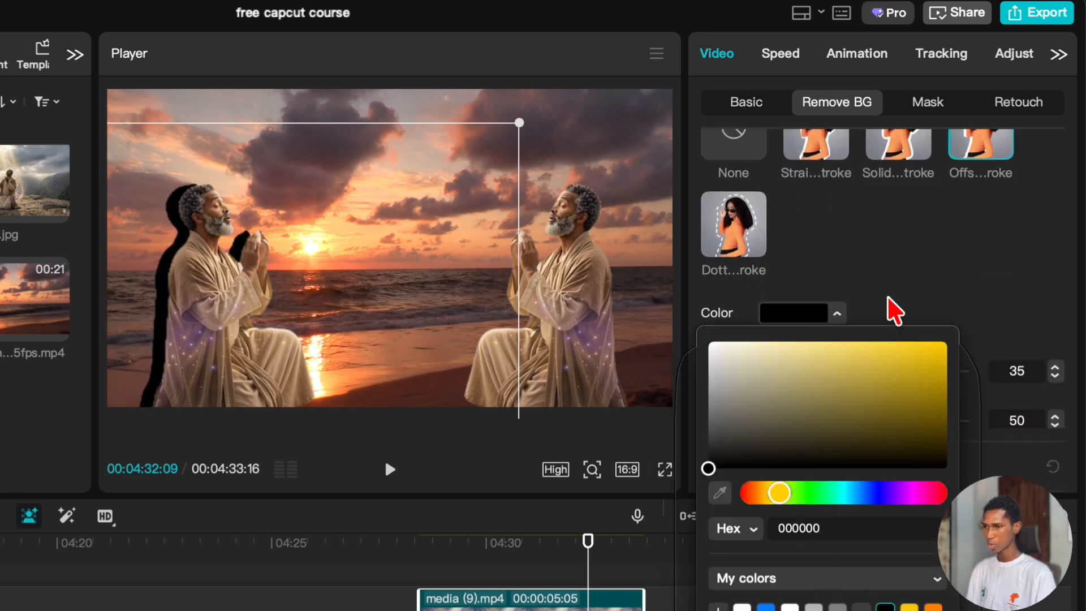
{"action": "mouse_move", "coordinate": [709, 467]}
{"action": "left_mouse_down"}
{"action": "mouse_move", "coordinate": [699, 417]}
{"action": "mouse_move", "coordinate": [700, 450]}
{"action": "left_mouse_up"}
{"action": "left_click", "coordinate": [908, 226]}
Set the offset stroke's horizontal value to 31 and its vertical value to 0.
{"action": "scroll", "coordinate": [885, 286], "scroll_direction": "down", "scroll_amount": 1}
{"action": "mouse_move", "coordinate": [795, 324]}
{"action": "left_mouse_down"}
{"action": "mouse_move", "coordinate": [767, 323]}
{"action": "mouse_move", "coordinate": [786, 325]}
{"action": "left_mouse_up"}
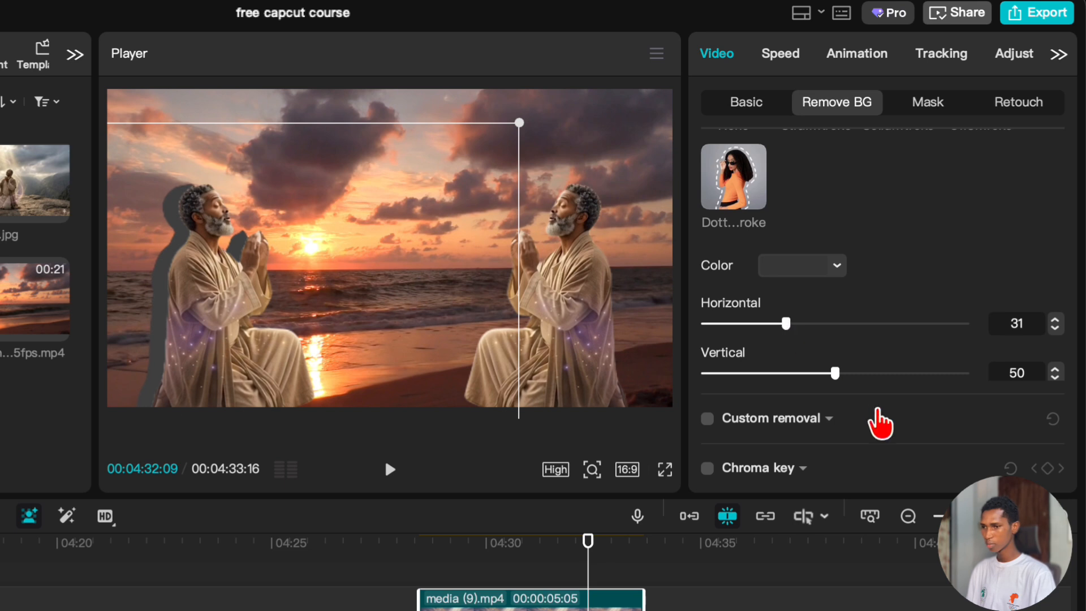
{"action": "left_click_drag", "start_coordinate": [840, 378], "coordinate": [641, 385]}
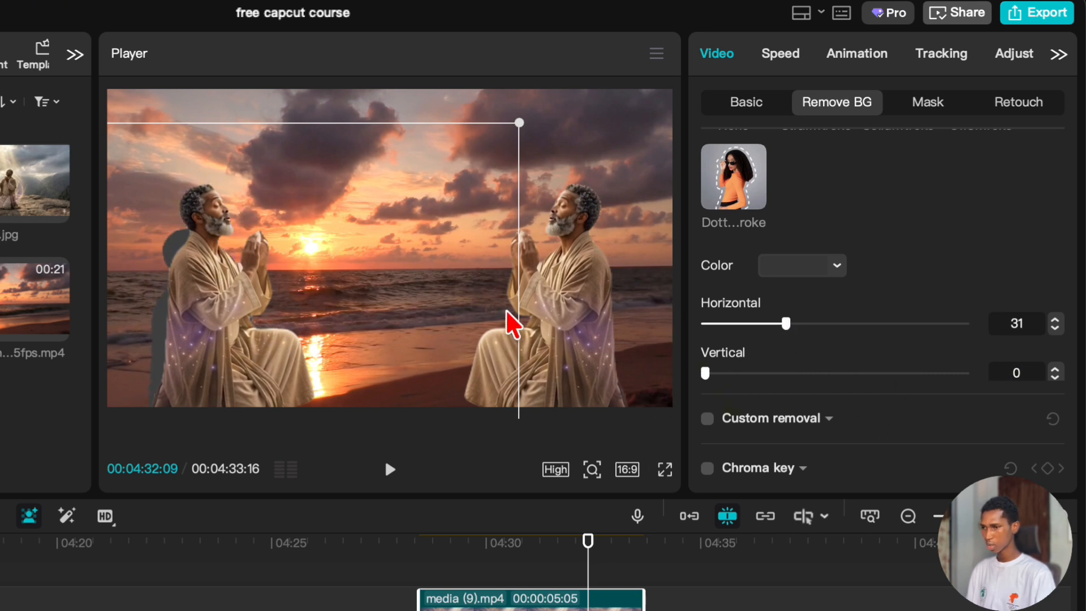
Recolor the offset stroke to bright yellow FFCD00.
{"action": "left_click", "coordinate": [804, 273]}
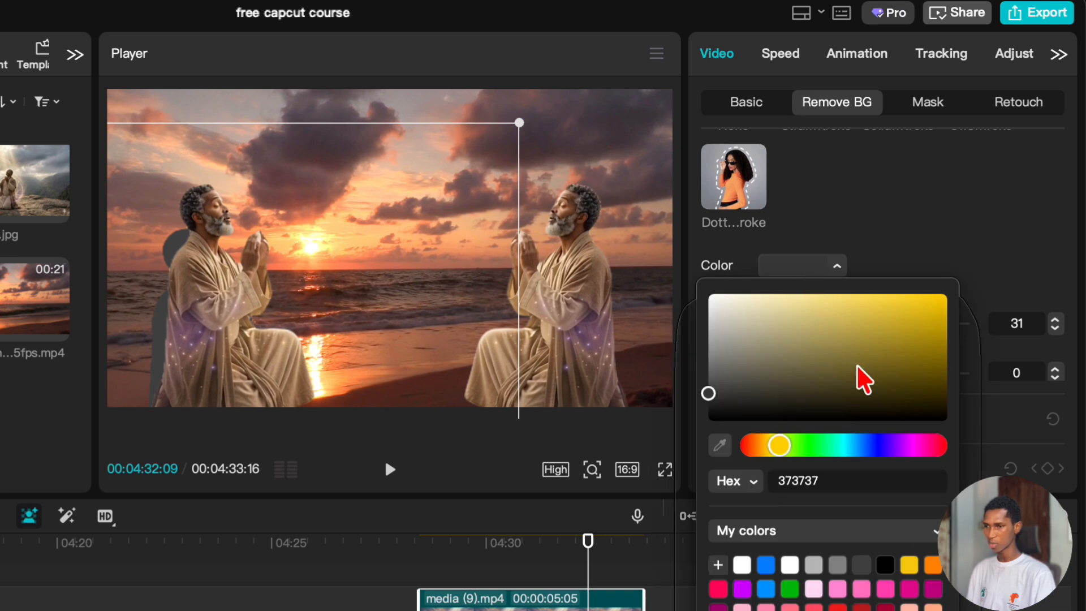
{"action": "left_click", "coordinate": [857, 356]}
{"action": "left_click_drag", "start_coordinate": [857, 357], "coordinate": [1051, 234]}
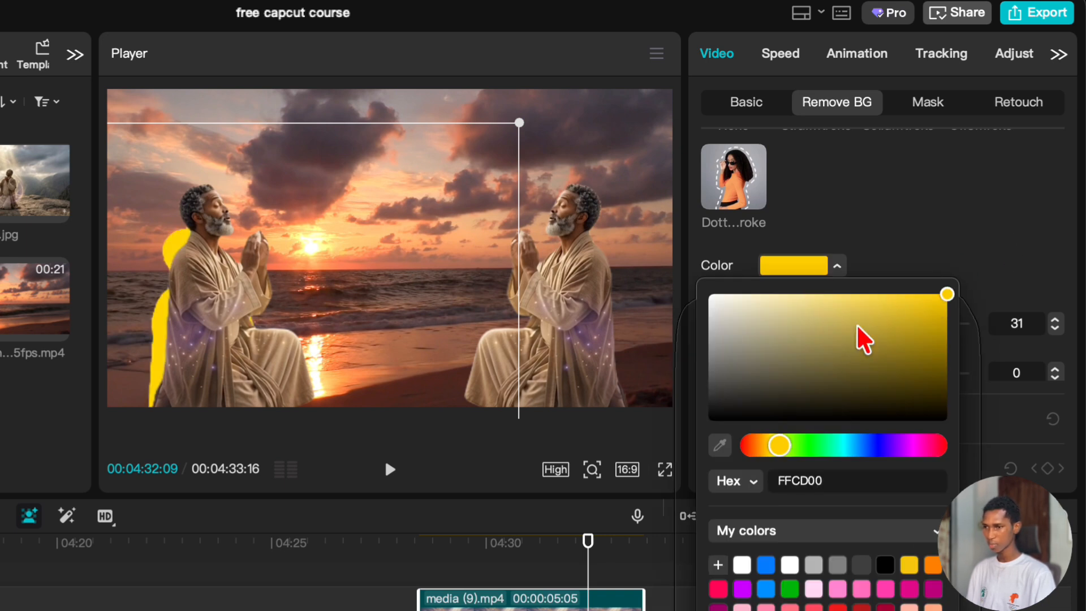
{"action": "left_click", "coordinate": [884, 230]}
Switch the cutout's stroke to the solid style and lower its opacity to 20.
{"action": "scroll", "coordinate": [892, 259], "scroll_direction": "up", "scroll_amount": 3}
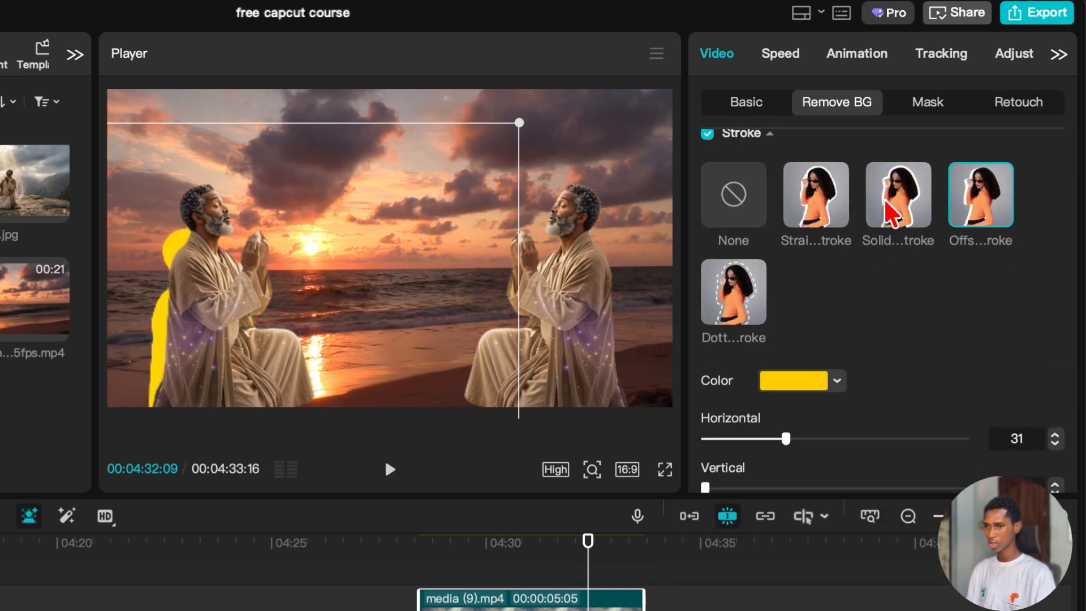
{"action": "left_click", "coordinate": [891, 217]}
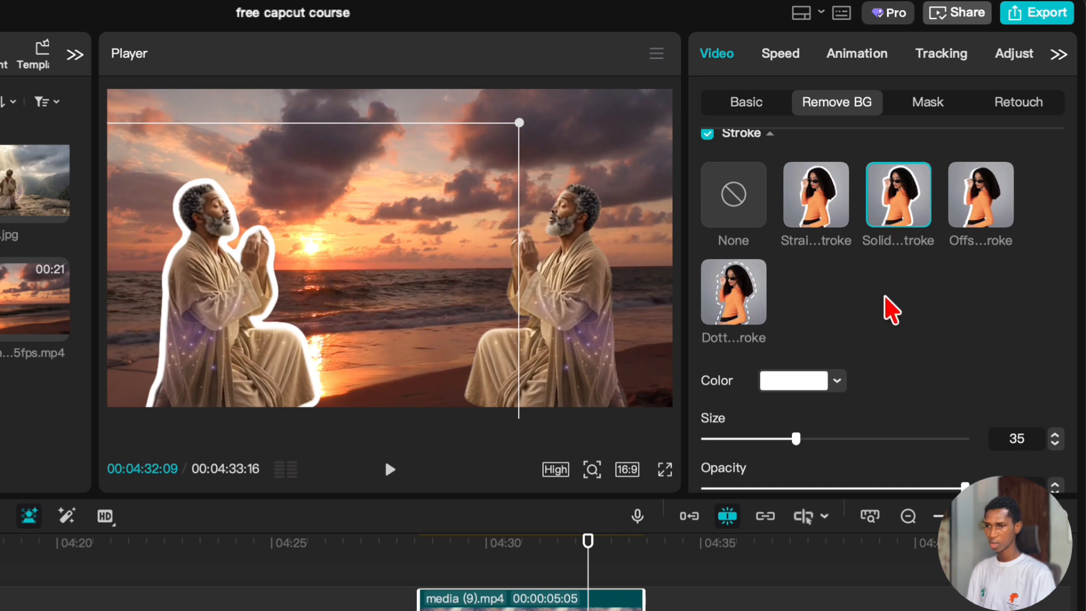
{"action": "scroll", "coordinate": [892, 309], "scroll_direction": "down", "scroll_amount": 2}
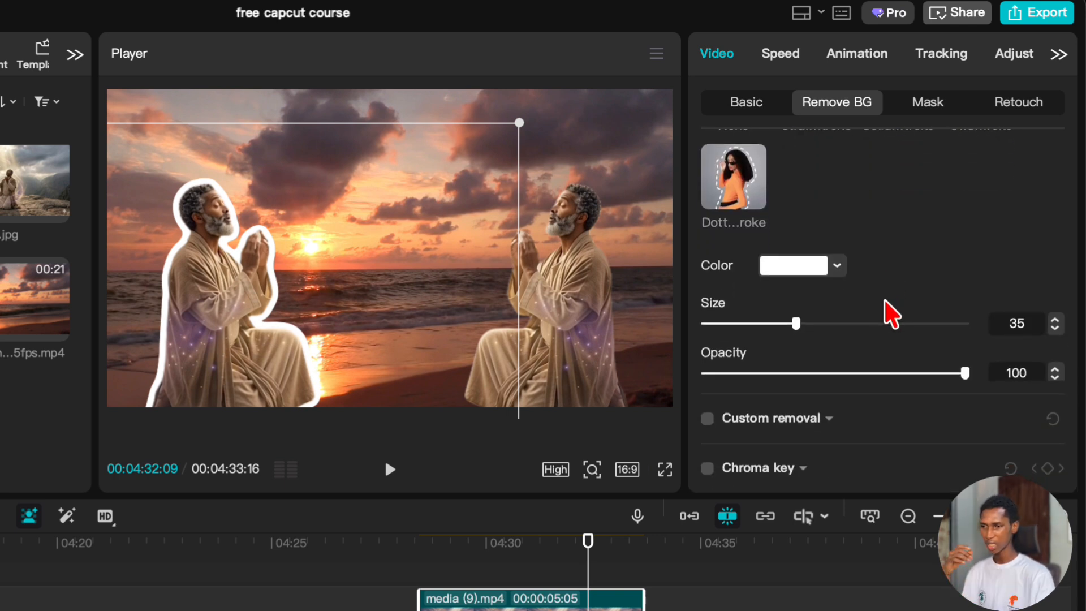
{"action": "mouse_move", "coordinate": [792, 374]}
{"action": "left_mouse_down"}
{"action": "mouse_move", "coordinate": [752, 373]}
{"action": "mouse_move", "coordinate": [812, 315]}
{"action": "mouse_move", "coordinate": [1014, 244]}
{"action": "left_mouse_up"}
Try yellow FFCF00, pink FF0855 and white sampled from the sun as the solid stroke's color.
{"action": "left_click", "coordinate": [787, 271]}
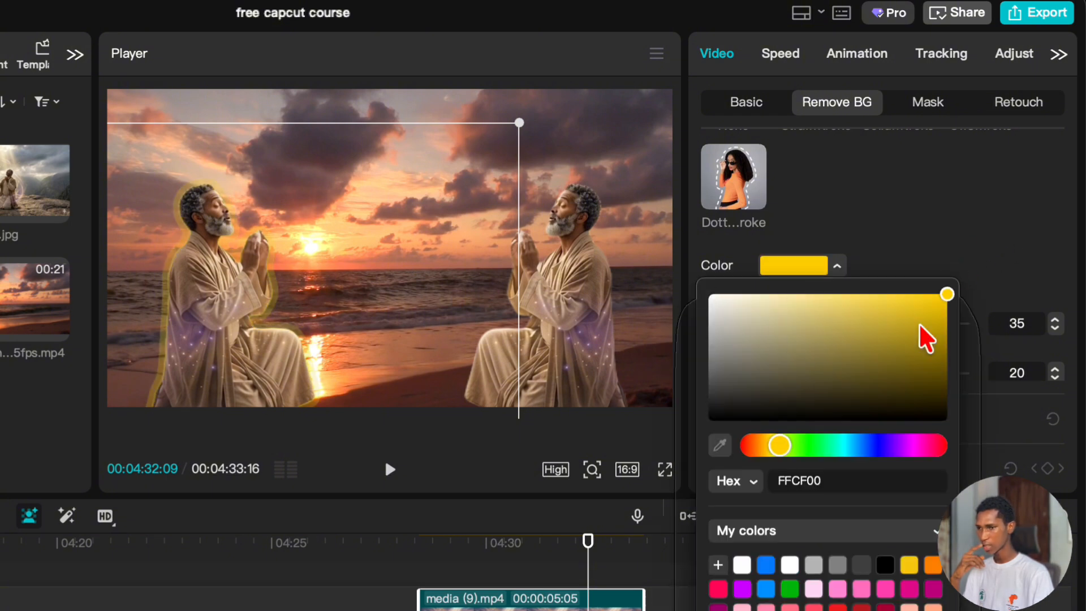
{"action": "left_click", "coordinate": [718, 589]}
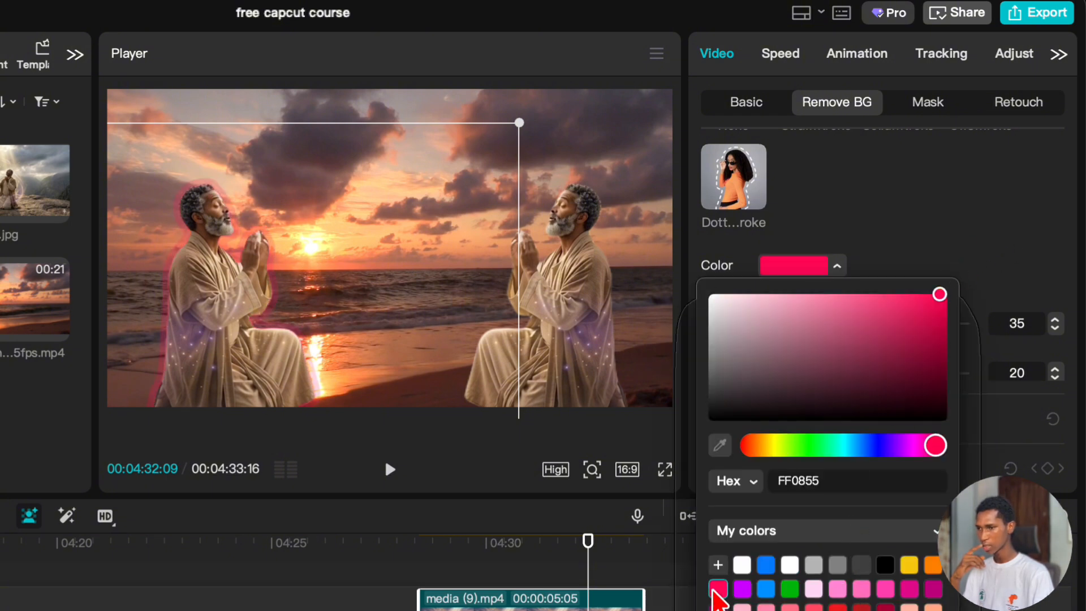
{"action": "left_click", "coordinate": [718, 447]}
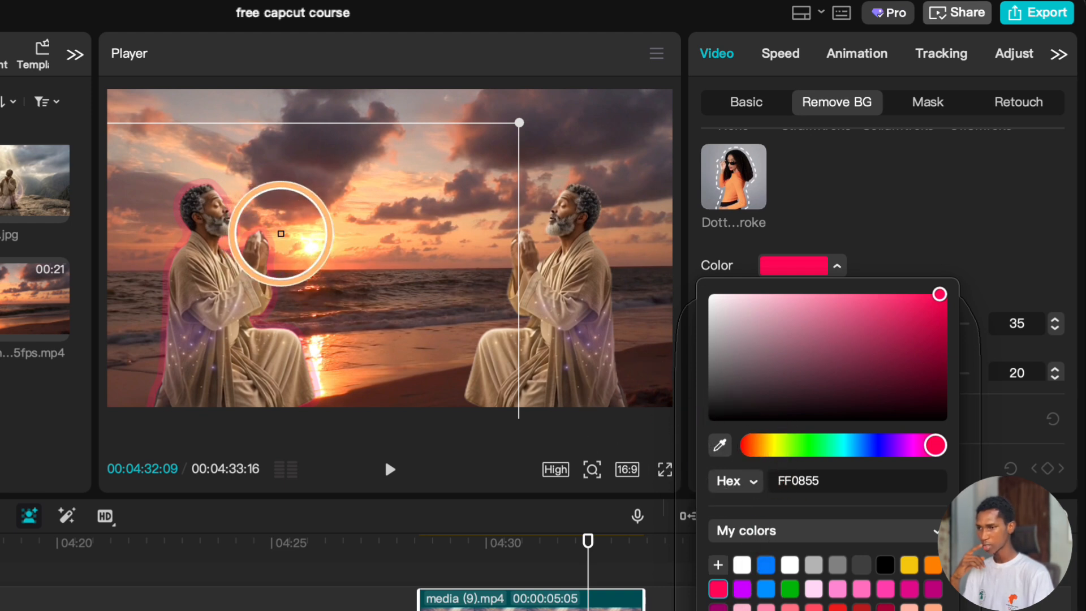
{"action": "left_click", "coordinate": [308, 250]}
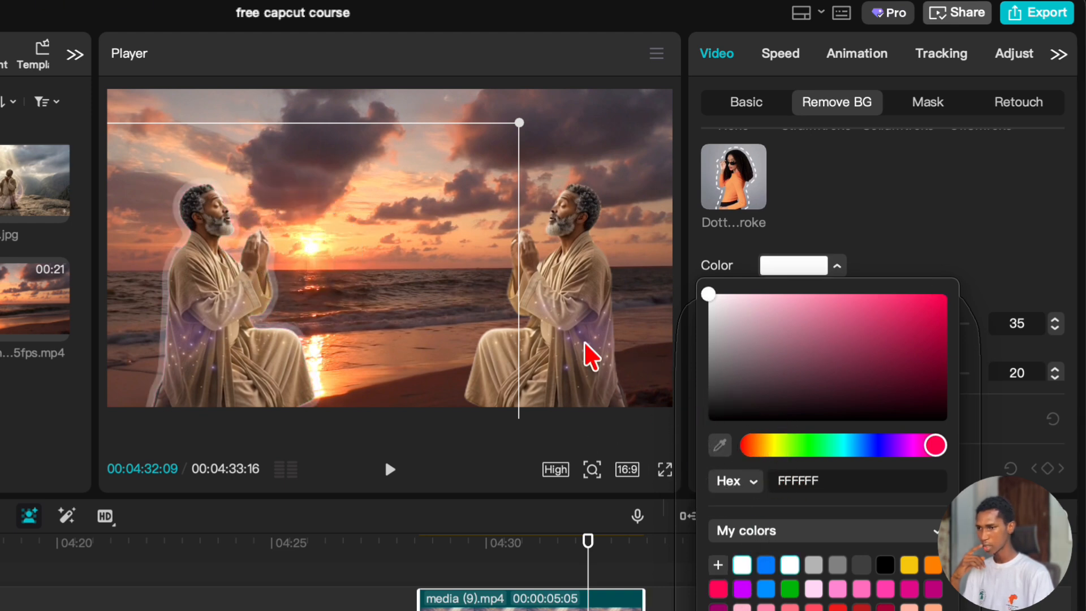
Sample reddish brown 794742 from the dark cloud as the stroke color, and set its size to 47 and opacity to 26.
{"action": "left_click", "coordinate": [724, 449]}
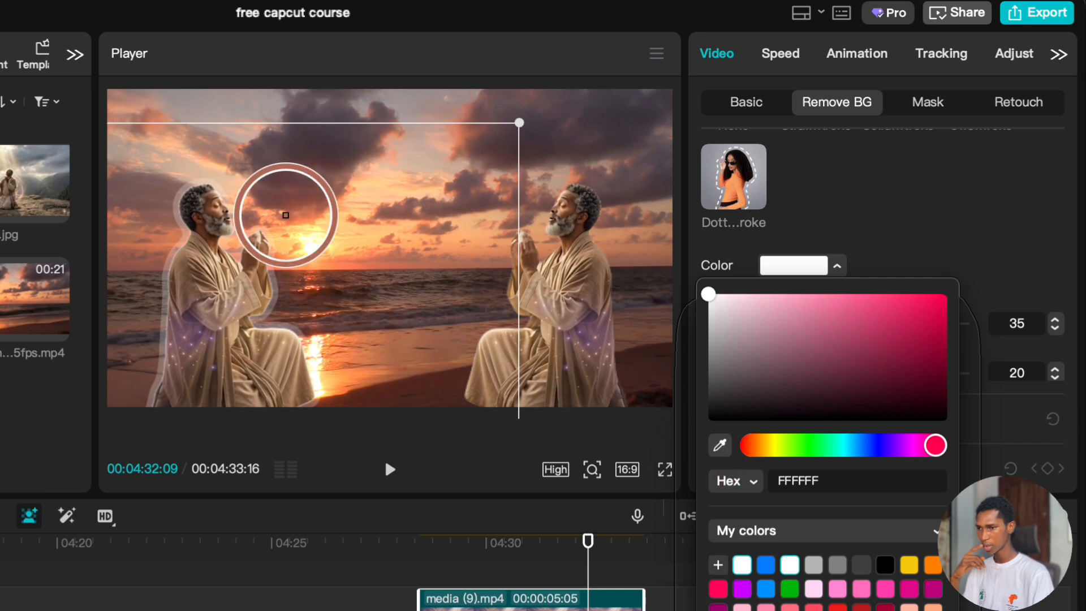
{"action": "left_click", "coordinate": [290, 196]}
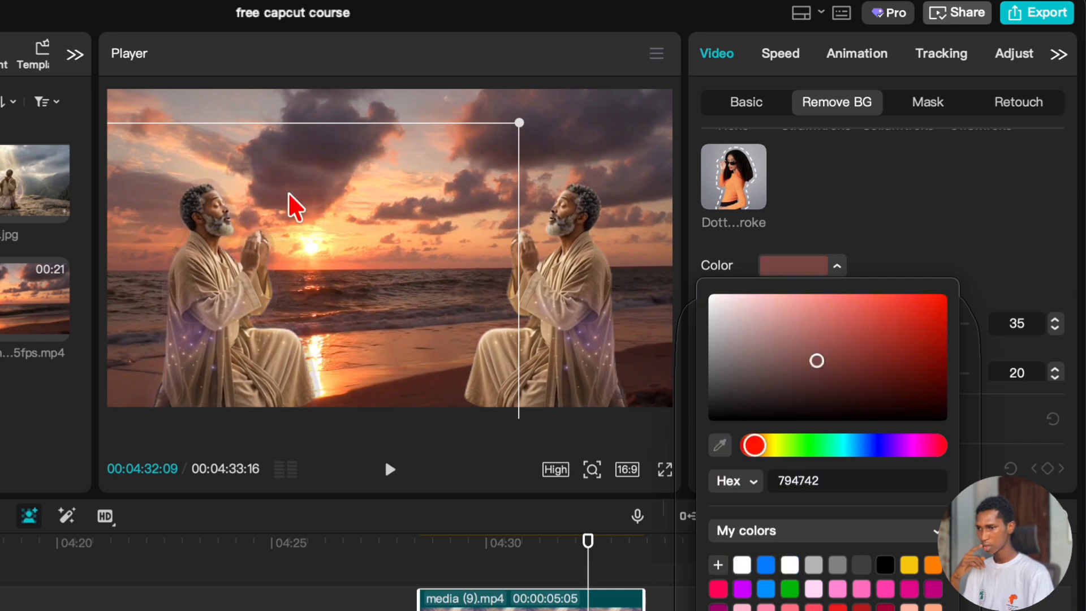
{"action": "left_click", "coordinate": [891, 218]}
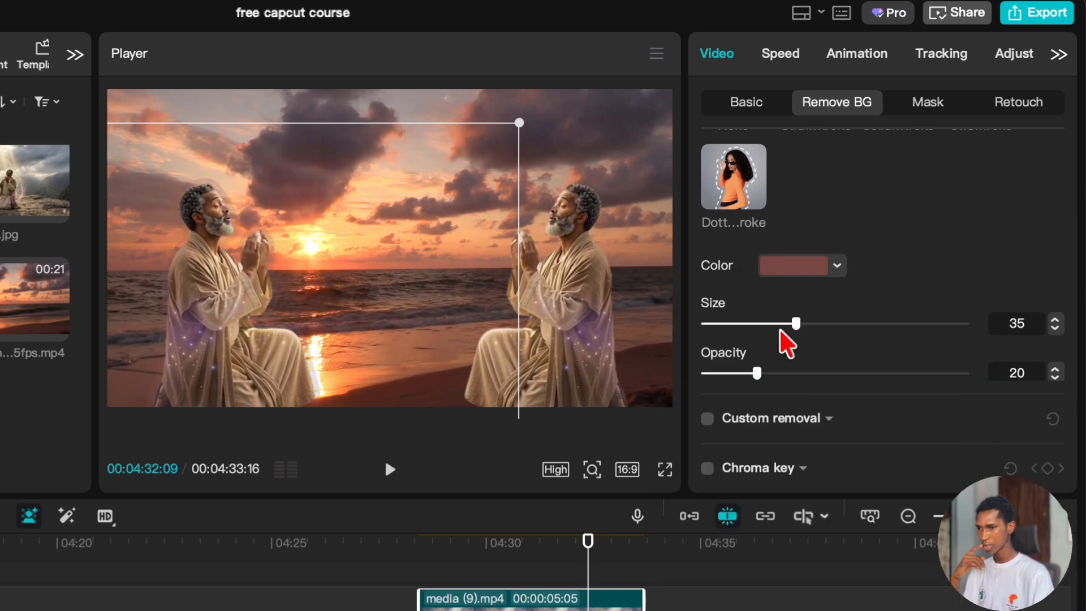
{"action": "left_click_drag", "start_coordinate": [787, 327], "coordinate": [826, 356]}
{"action": "left_click_drag", "start_coordinate": [762, 373], "coordinate": [773, 373]}
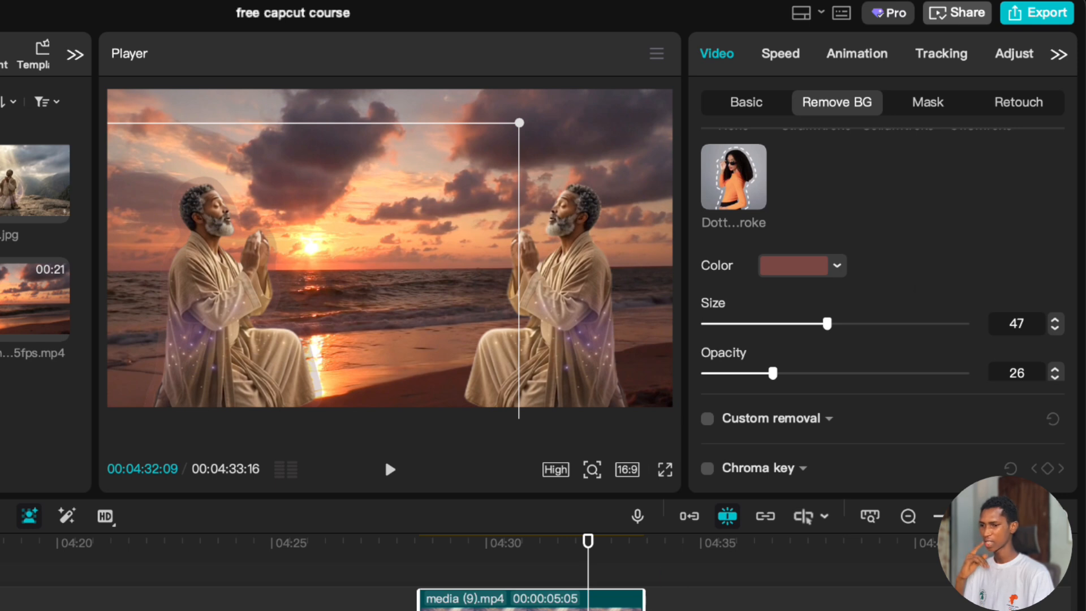
Preview the stroked cutout around 00:04:32 without its selection frame, then reselect the clip and collapse its Stroke options.
{"action": "left_click", "coordinate": [547, 566]}
{"action": "left_click_drag", "start_coordinate": [547, 566], "coordinate": [588, 601]}
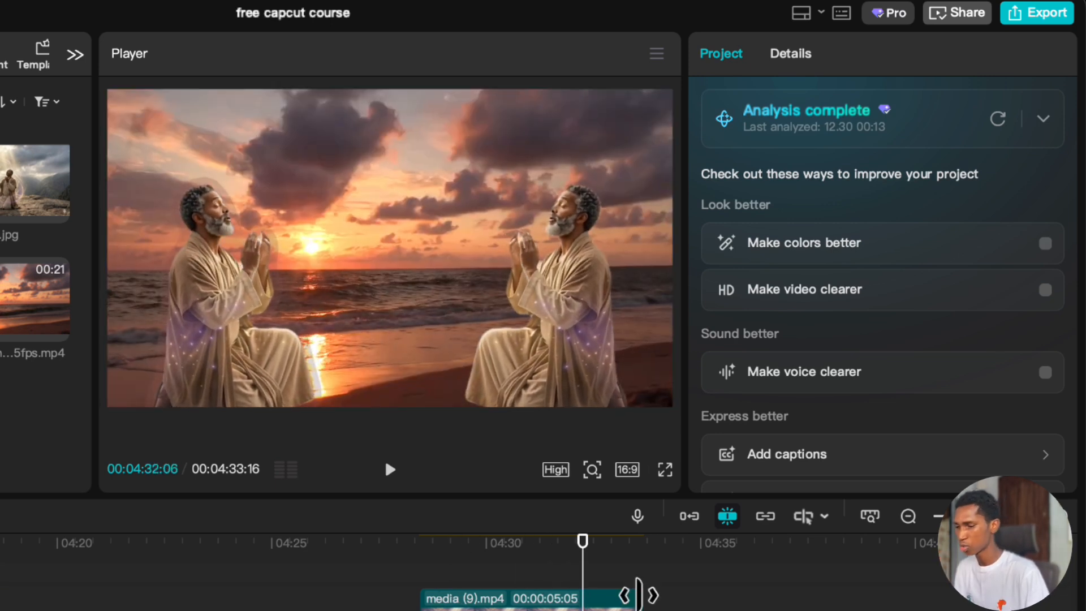
{"action": "left_click", "coordinate": [621, 602]}
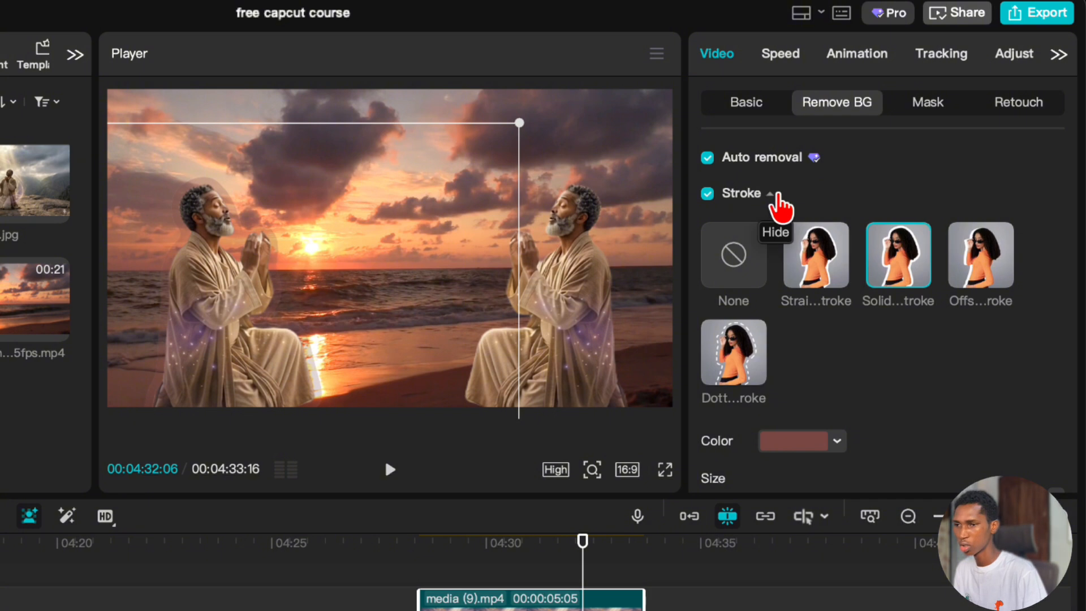
{"action": "left_click", "coordinate": [770, 193]}
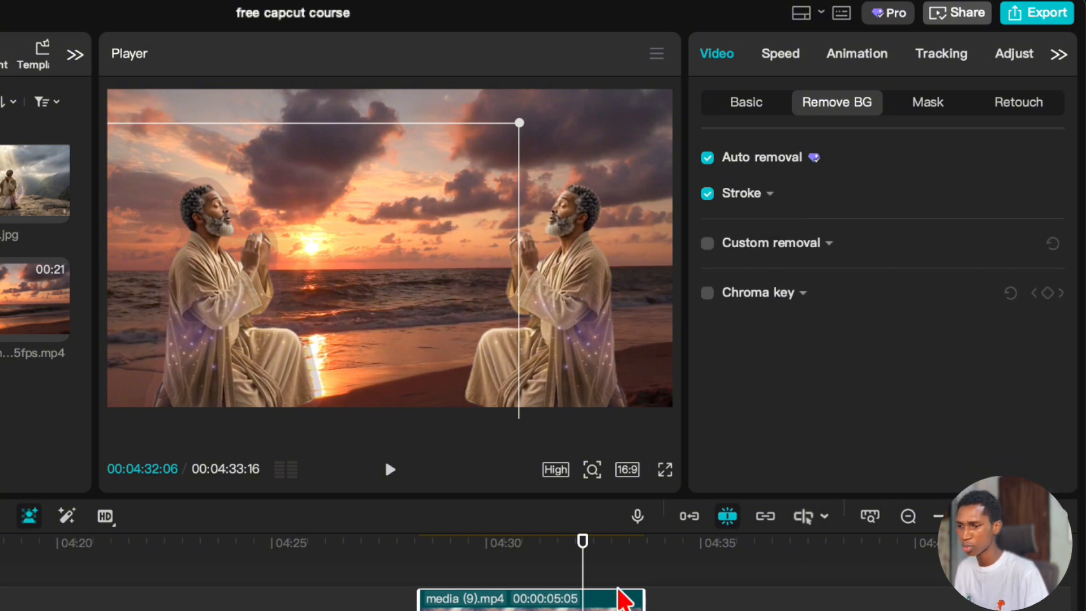
Add the ultra_real...ld (1).mp4 lion close-up clip from the media library to the main track, leaving a short gap after the sunset clip.
{"action": "left_click", "coordinate": [645, 557]}
{"action": "key", "text": "super+minus"}
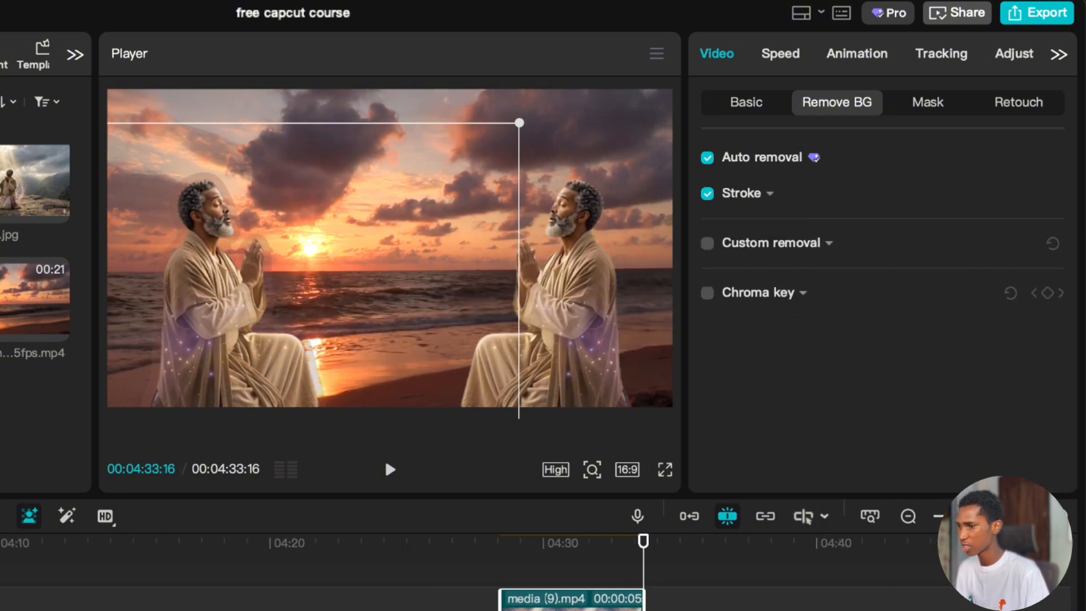
{"action": "scroll", "coordinate": [526, 600], "scroll_direction": "up", "scroll_amount": 1}
{"action": "scroll", "coordinate": [526, 600], "scroll_direction": "left", "scroll_amount": 1}
{"action": "key", "text": "super+plus"}
{"action": "scroll", "coordinate": [526, 599], "scroll_direction": "right", "scroll_amount": 1}
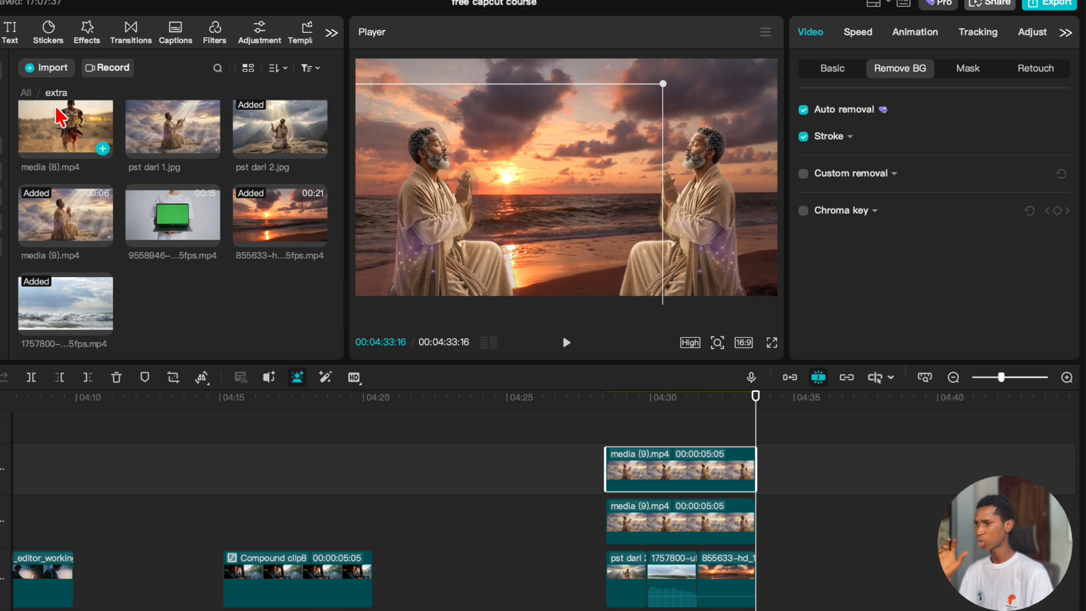
{"action": "scroll", "coordinate": [112, 182], "scroll_direction": "up", "scroll_amount": 4}
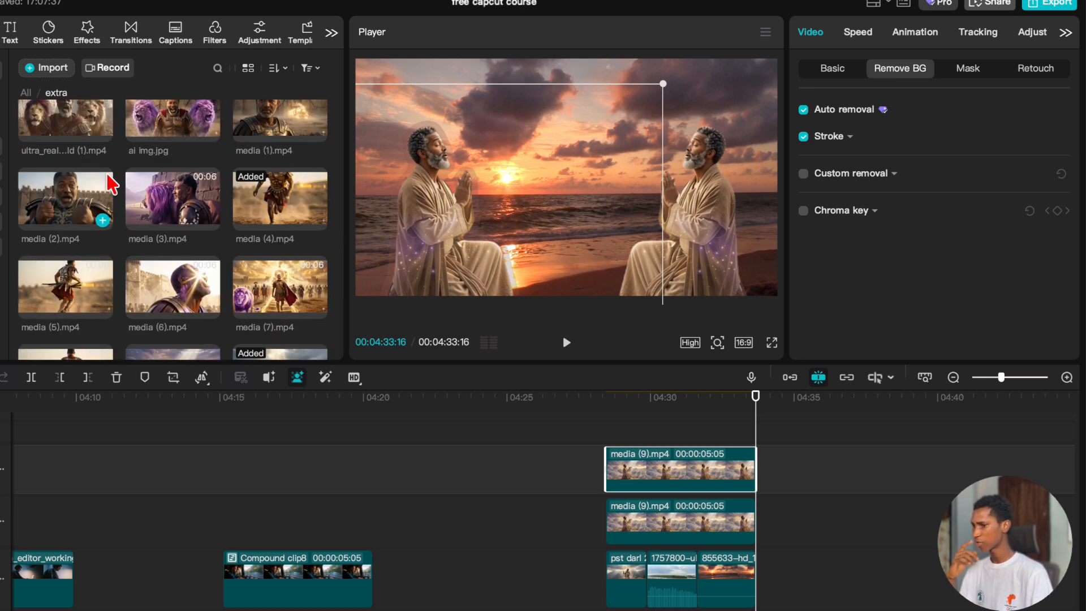
{"action": "scroll", "coordinate": [110, 181], "scroll_direction": "up", "scroll_amount": 1}
{"action": "left_click_drag", "start_coordinate": [77, 152], "coordinate": [806, 583]}
{"action": "left_click", "coordinate": [813, 478]}
{"action": "left_click_drag", "start_coordinate": [813, 478], "coordinate": [846, 494]}
{"action": "scroll", "coordinate": [735, 551], "scroll_direction": "right", "scroll_amount": 3}
Duplicate the lion close-up clip by copying it and pasting the copy directly after the original on the main track.
{"action": "left_click", "coordinate": [698, 585]}
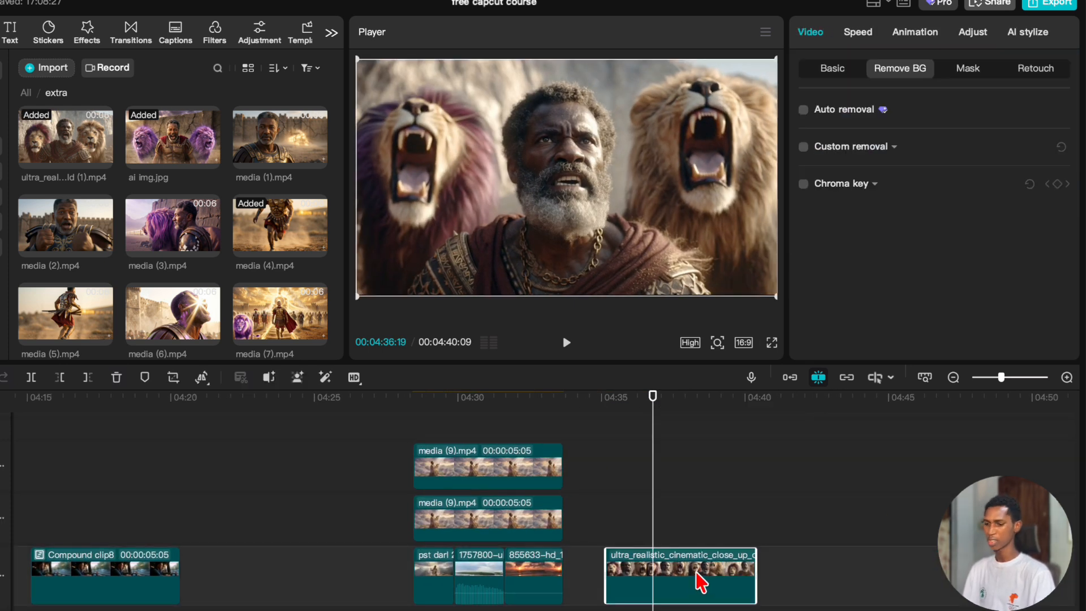
{"action": "right_click", "coordinate": [697, 573]}
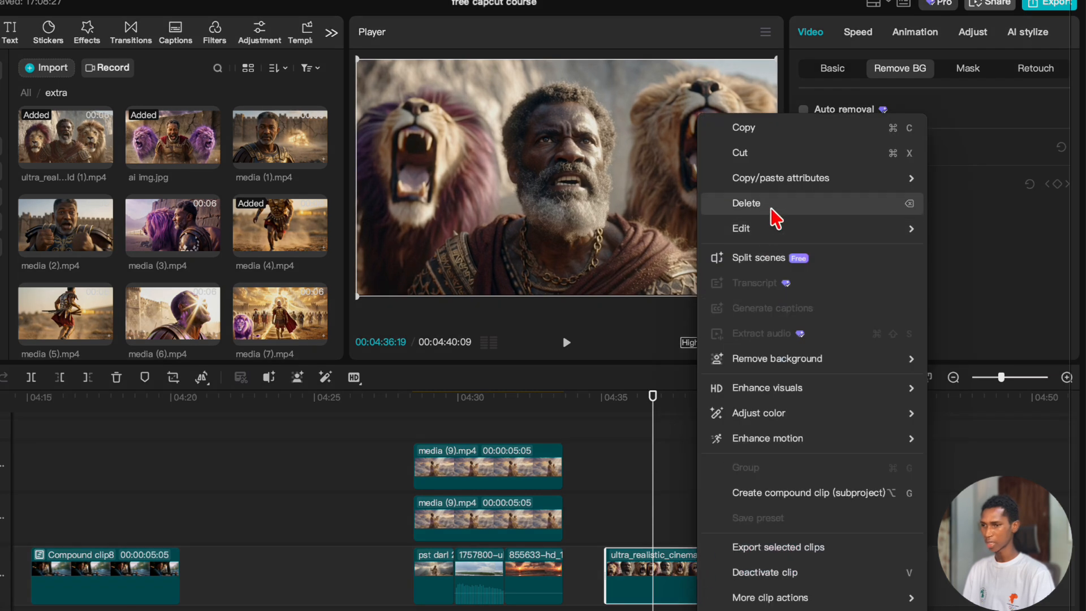
{"action": "left_click", "coordinate": [762, 129]}
{"action": "left_click", "coordinate": [760, 483]}
{"action": "right_click", "coordinate": [790, 509]}
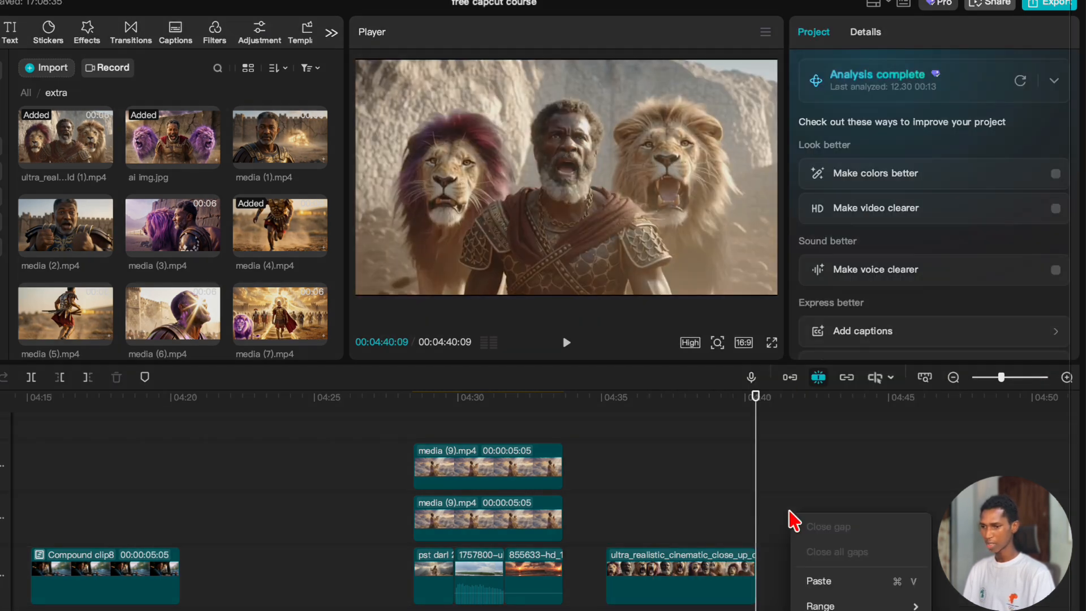
{"action": "left_click", "coordinate": [854, 588]}
Apply Auto removal to the first lion clip and scrub through it to check the cutout of the man and the lions.
{"action": "left_click", "coordinate": [683, 522]}
{"action": "left_click", "coordinate": [669, 610]}
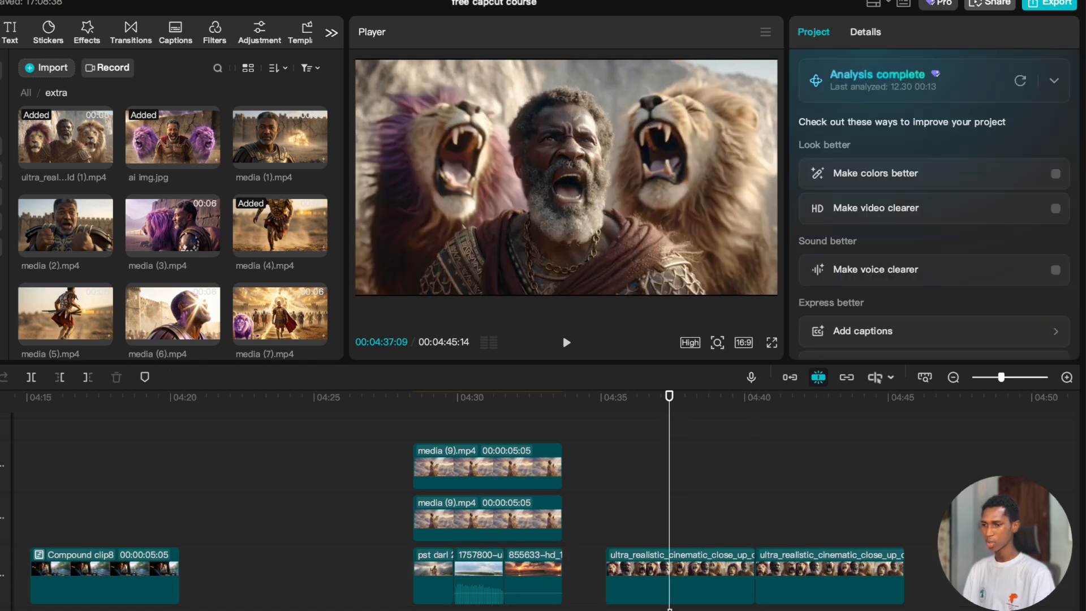
{"action": "left_click", "coordinate": [697, 566]}
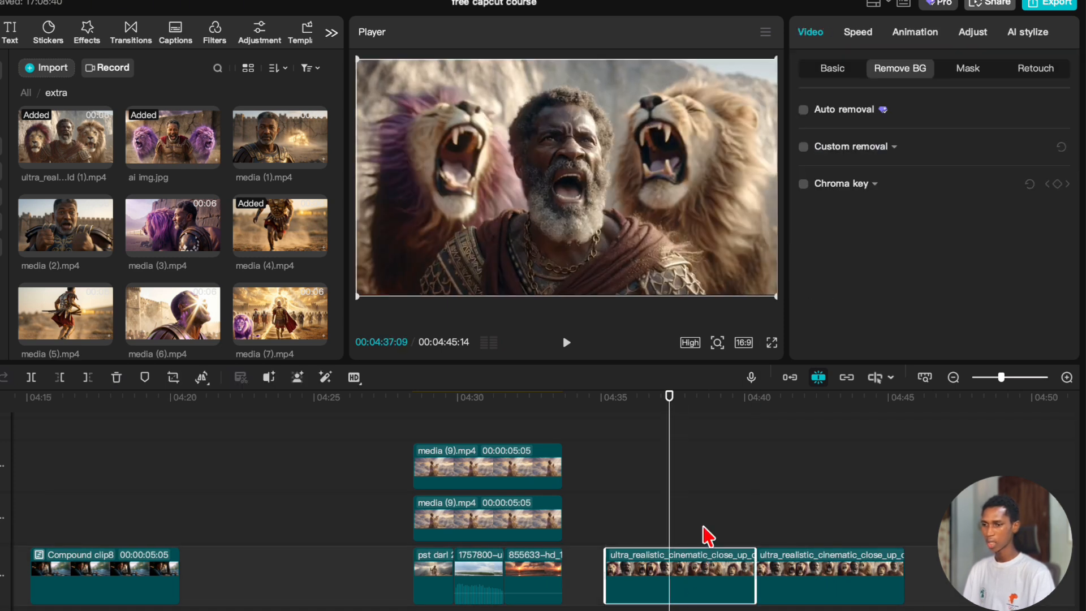
{"action": "left_click", "coordinate": [804, 110]}
{"action": "left_click", "coordinate": [812, 512]}
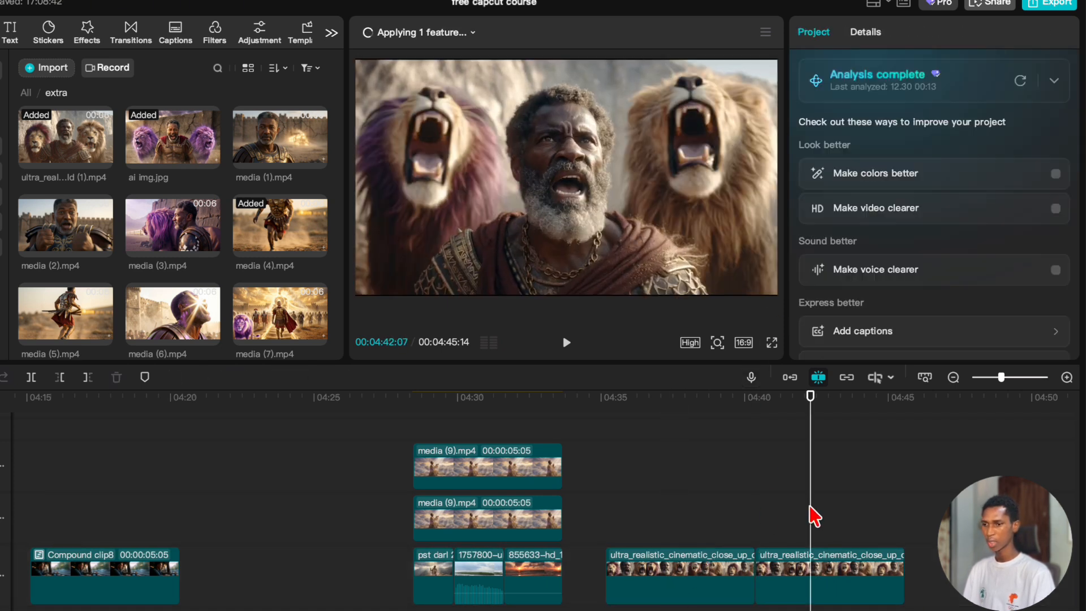
{"action": "left_click", "coordinate": [801, 585]}
{"action": "left_click", "coordinate": [703, 528]}
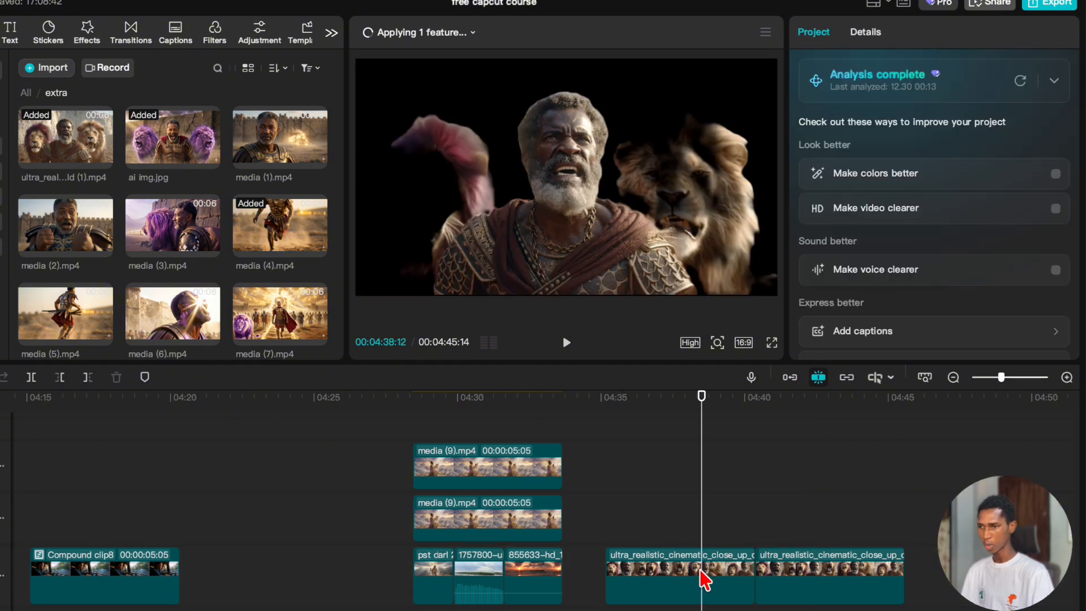
{"action": "left_click", "coordinate": [597, 505]}
{"action": "left_click", "coordinate": [626, 511]}
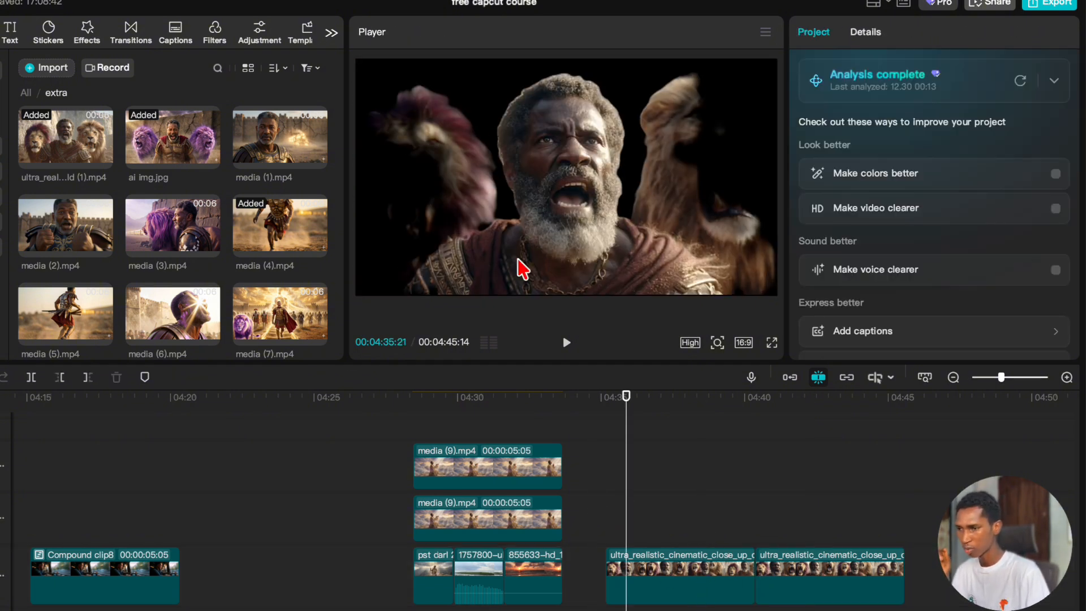
Enable Custom removal on the second lion clip and ready the smart brush on its first frame at 00:04:40:09.
{"action": "left_click_drag", "start_coordinate": [642, 481], "coordinate": [820, 516]}
{"action": "left_click", "coordinate": [803, 577]}
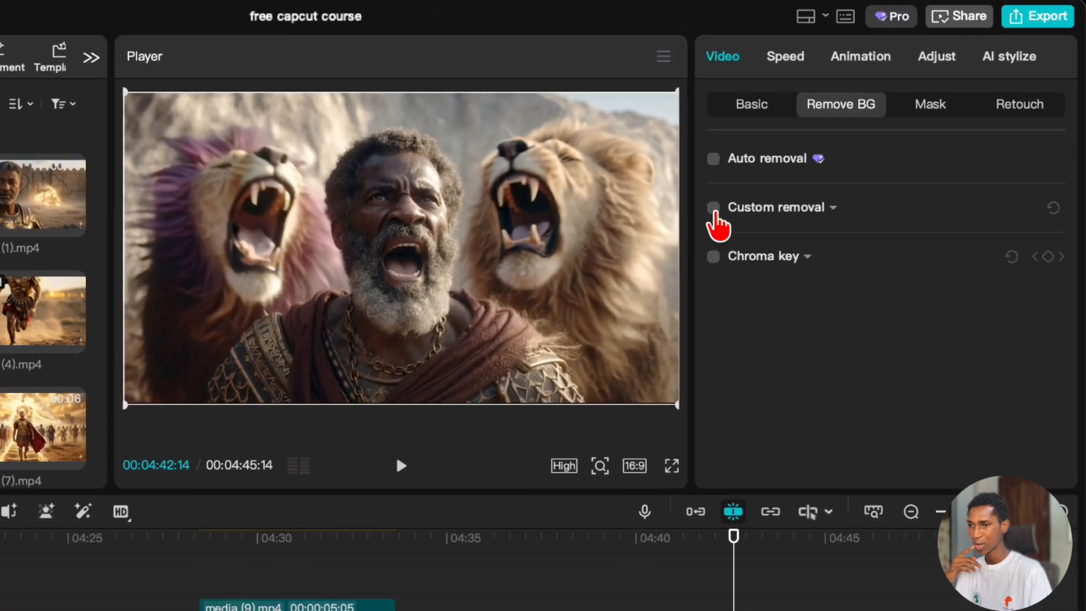
{"action": "left_click", "coordinate": [802, 149]}
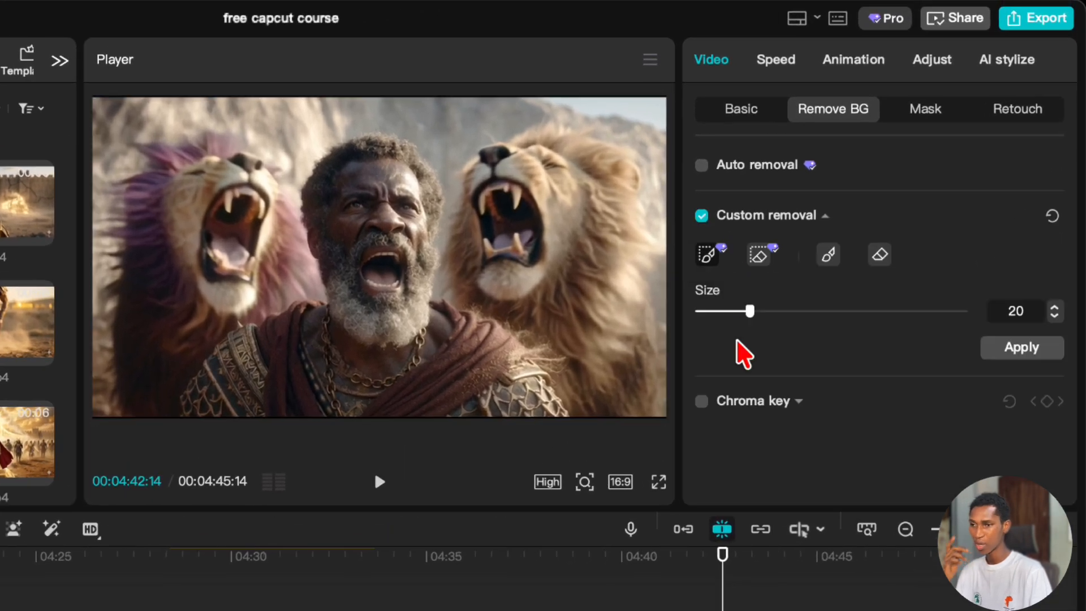
{"action": "left_click", "coordinate": [632, 608]}
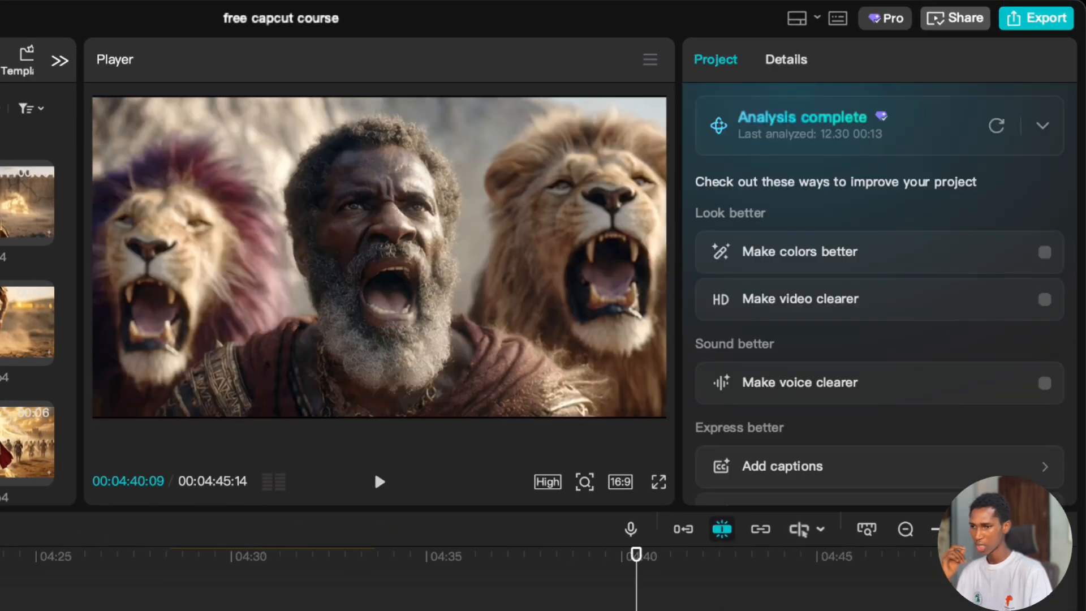
{"action": "left_click", "coordinate": [687, 608]}
{"action": "left_click", "coordinate": [715, 257]}
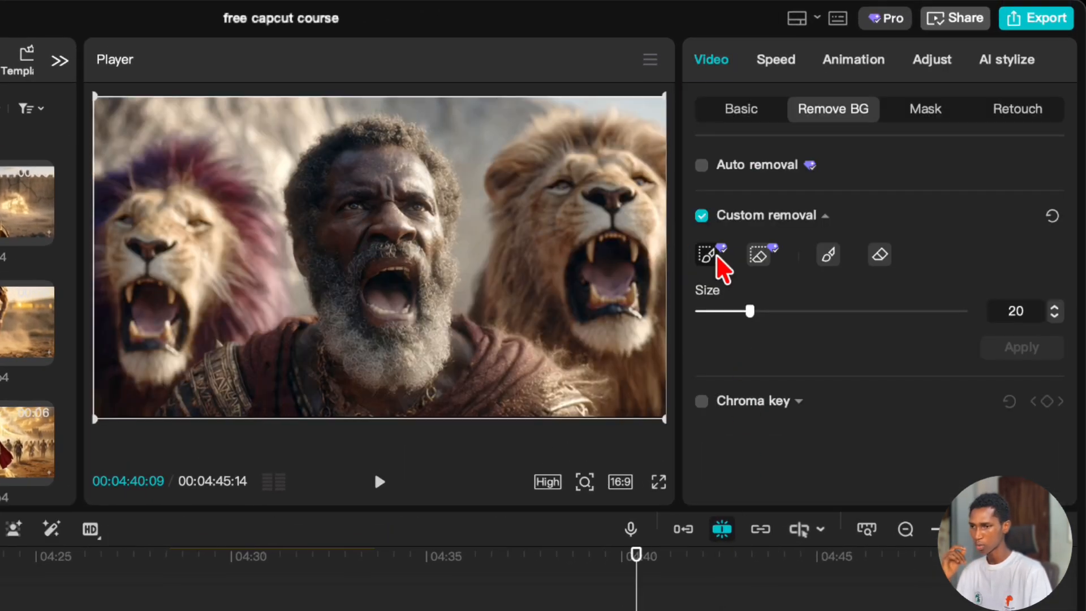
{"action": "left_click", "coordinate": [710, 256]}
Mark the man and parts of both lions as the subject to keep with brush strokes at size 20.
{"action": "left_click_drag", "start_coordinate": [394, 202], "coordinate": [394, 222]}
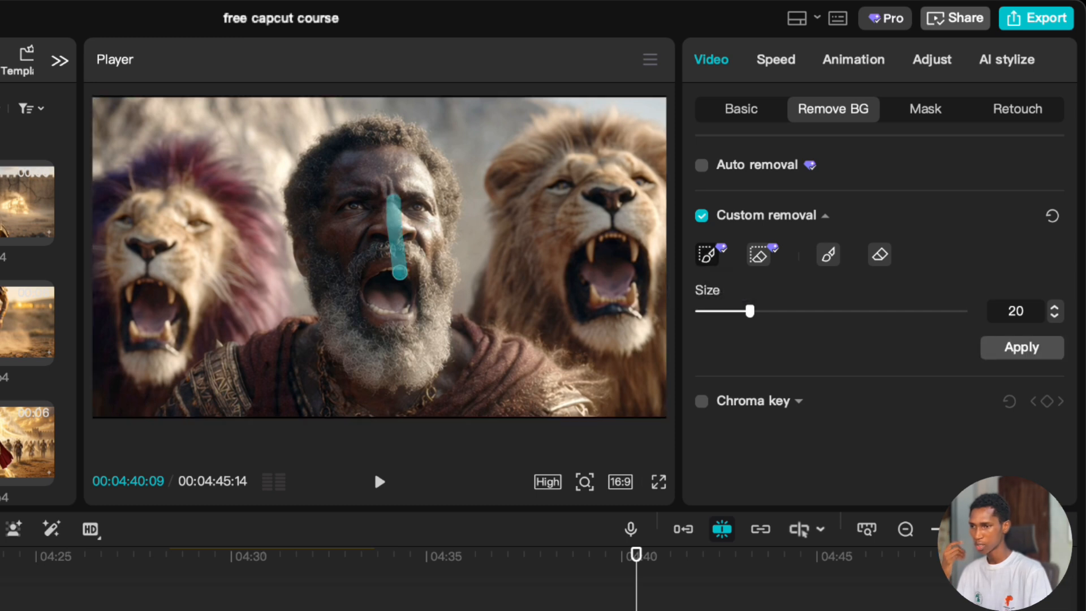
{"action": "left_click_drag", "start_coordinate": [612, 188], "coordinate": [619, 379]}
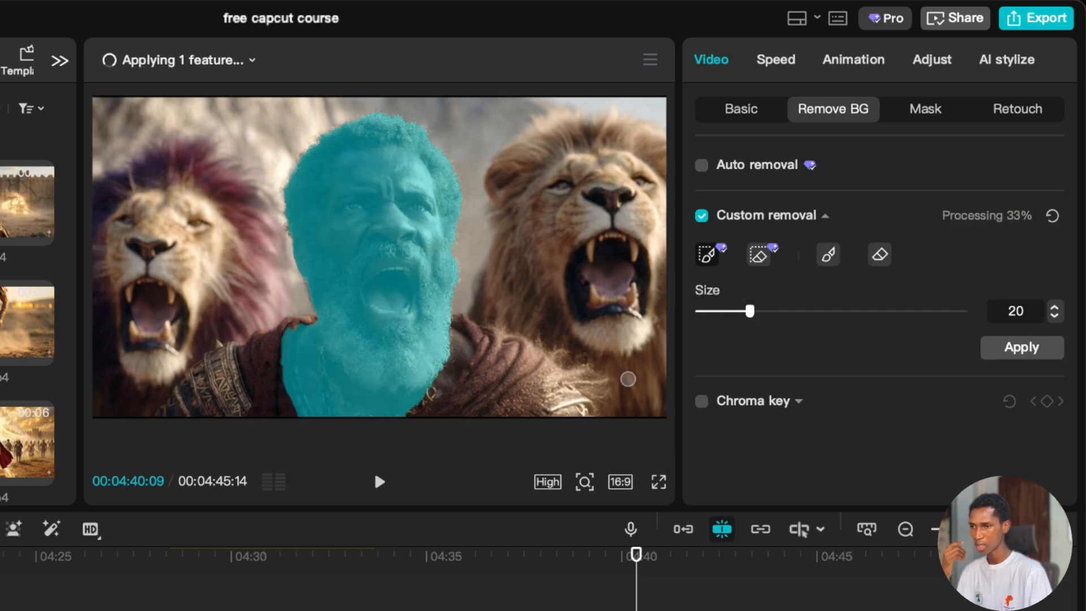
{"action": "left_click_drag", "start_coordinate": [178, 249], "coordinate": [164, 410]}
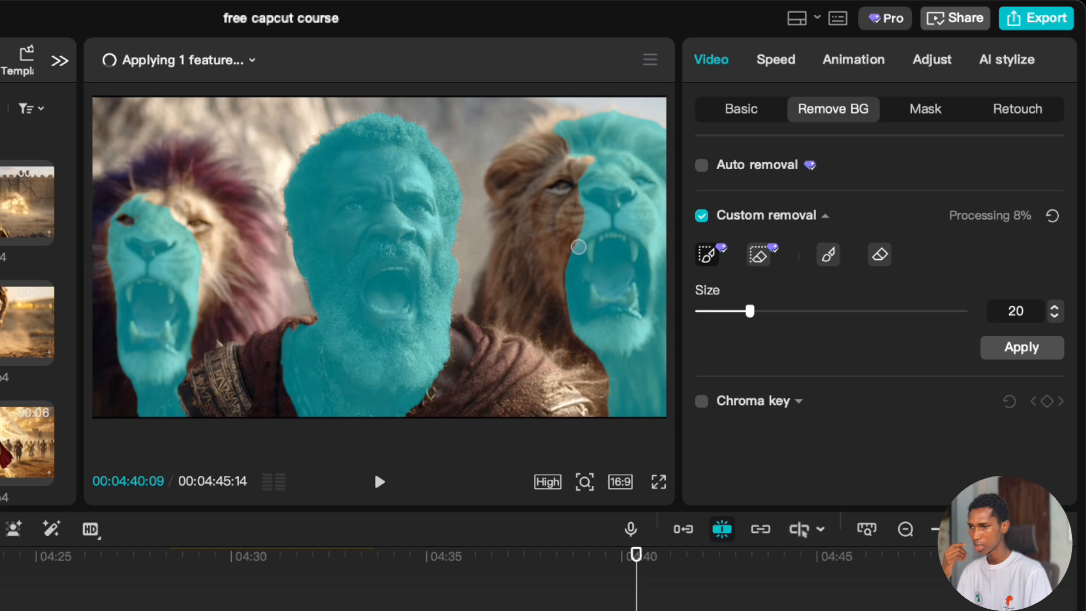
{"action": "left_click_drag", "start_coordinate": [562, 201], "coordinate": [553, 235]}
Set the brush size to 55 and mark the purple-maned lion's remaining mane and body and the man's uncovered shoulder.
{"action": "left_click", "coordinate": [843, 312]}
{"action": "left_click_drag", "start_coordinate": [194, 181], "coordinate": [231, 364]}
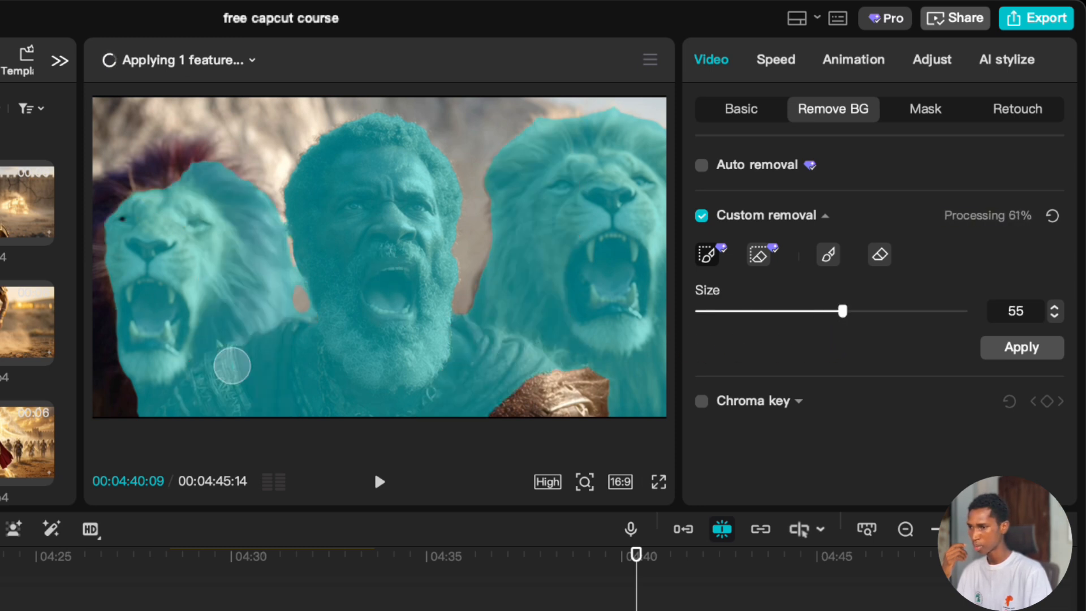
{"action": "mouse_move", "coordinate": [180, 182]}
{"action": "left_mouse_down"}
{"action": "mouse_move", "coordinate": [135, 195]}
{"action": "mouse_move", "coordinate": [109, 218]}
{"action": "left_mouse_up"}
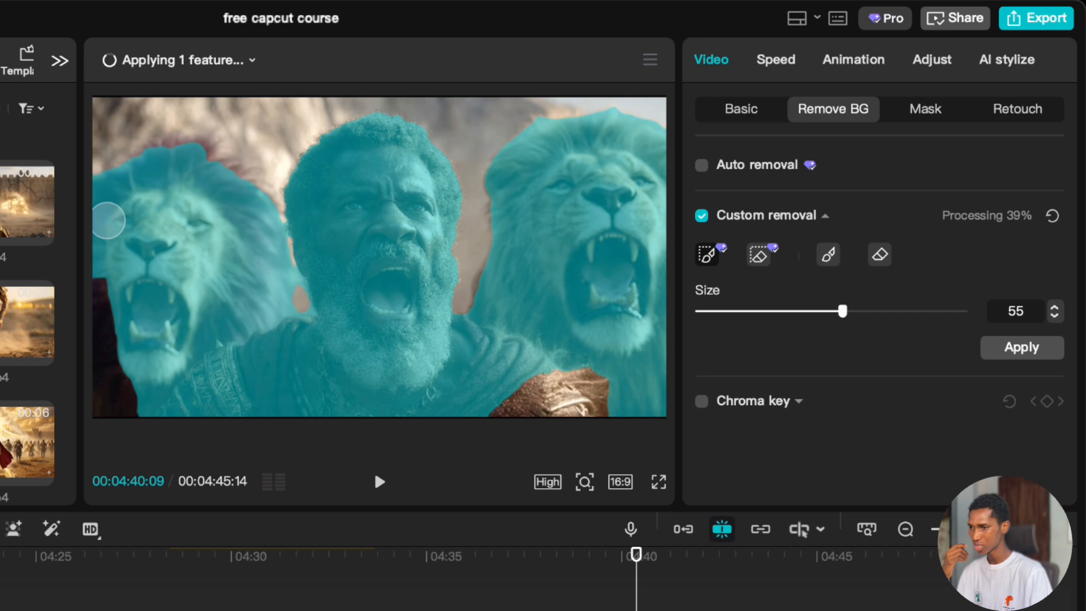
{"action": "left_click_drag", "start_coordinate": [113, 303], "coordinate": [111, 482]}
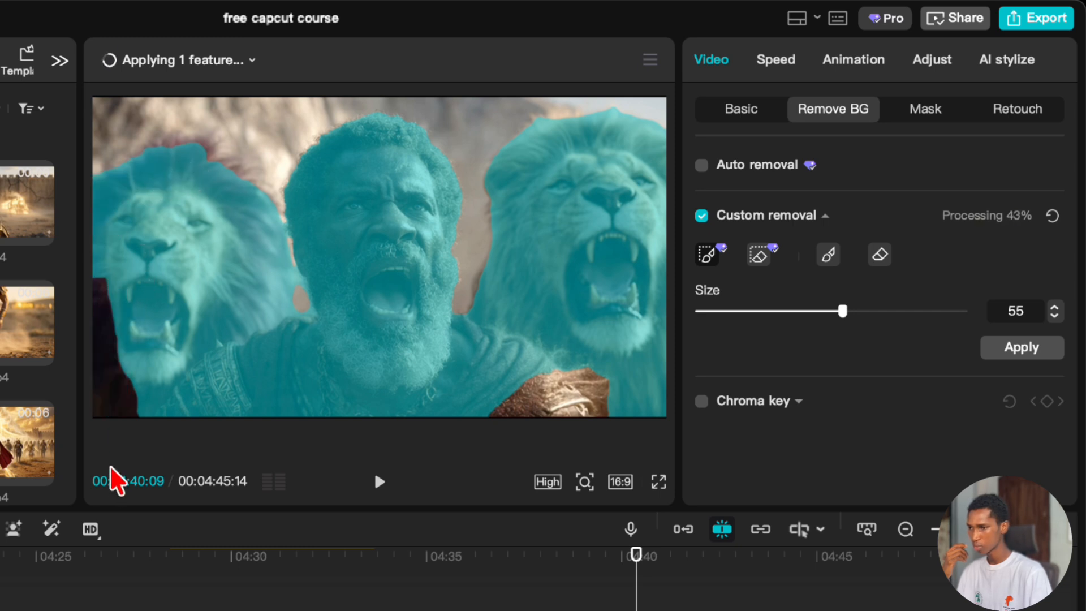
{"action": "left_click_drag", "start_coordinate": [586, 394], "coordinate": [521, 396]}
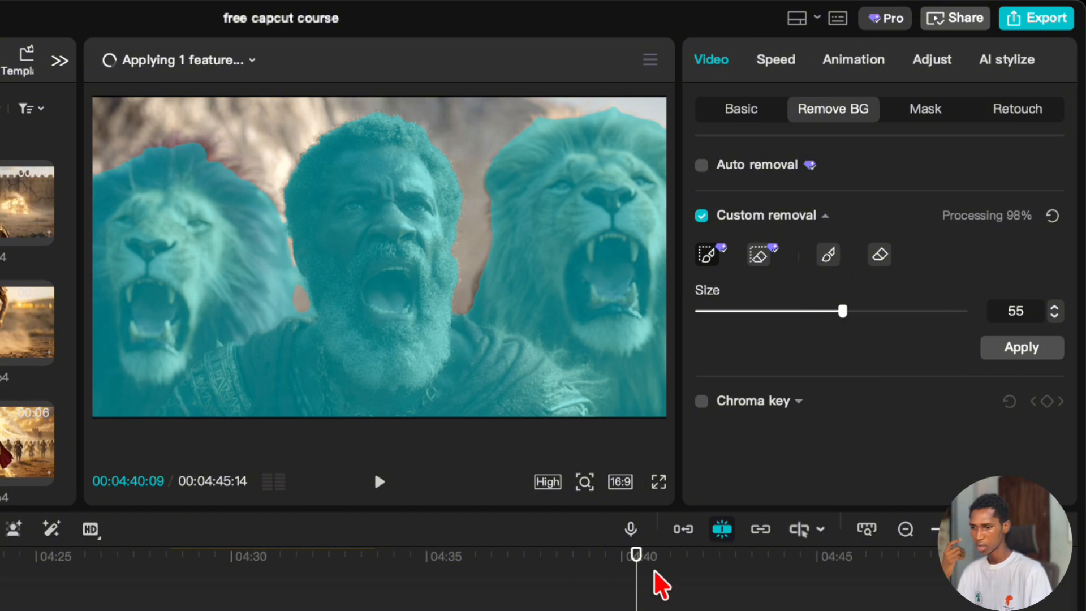
Apply the custom removal to the second lion clip and scrub across both clips to compare their cutouts.
{"action": "left_click_drag", "start_coordinate": [684, 572], "coordinate": [760, 577]}
{"action": "left_click", "coordinate": [1024, 352]}
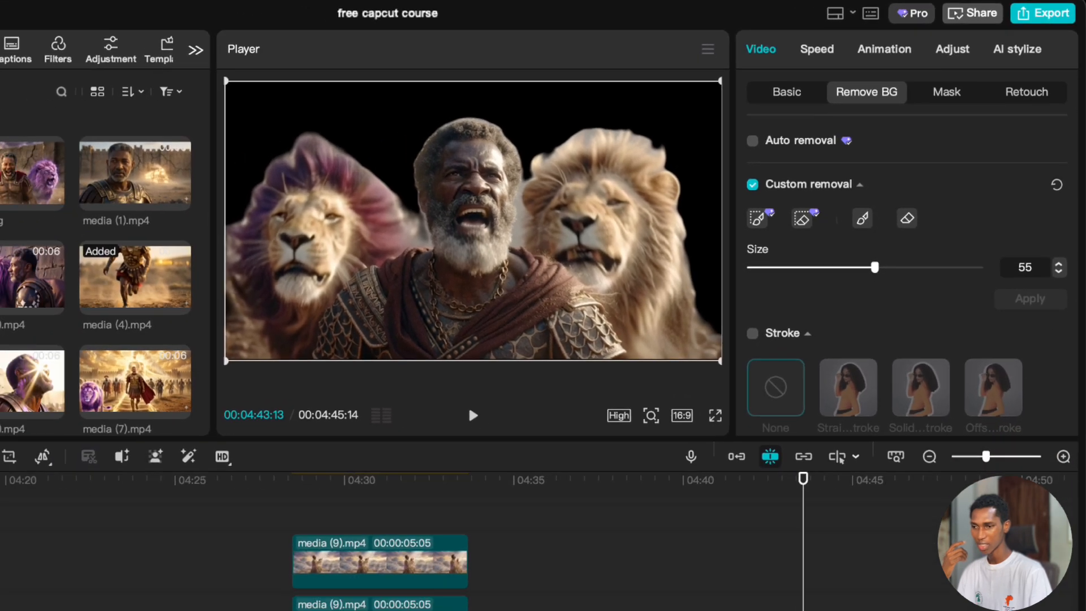
{"action": "left_click", "coordinate": [681, 528]}
{"action": "left_click_drag", "start_coordinate": [680, 528], "coordinate": [614, 516]}
{"action": "left_click_drag", "start_coordinate": [701, 514], "coordinate": [803, 534]}
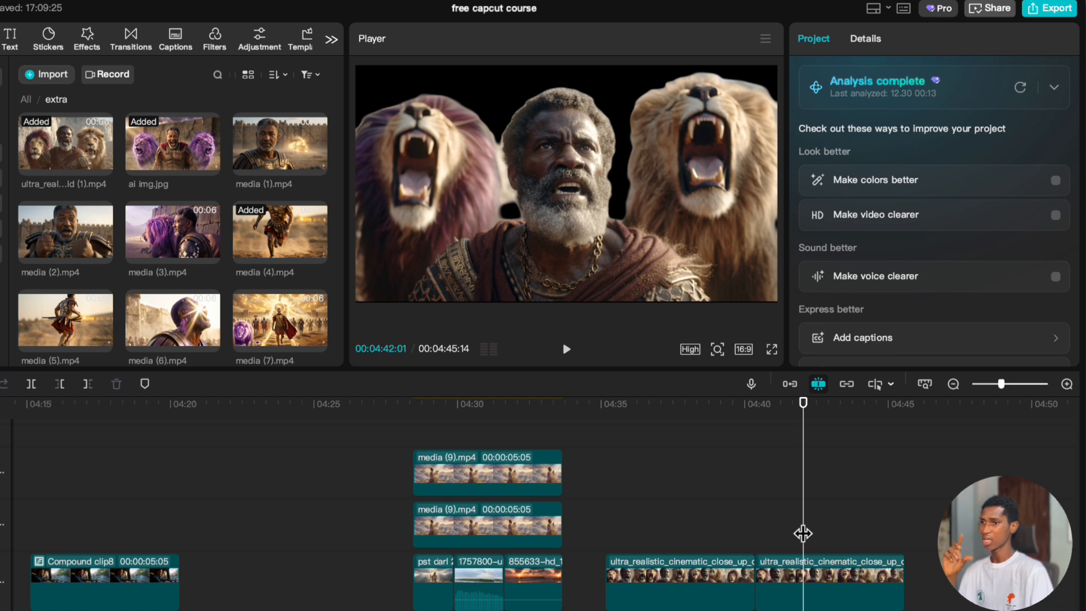
{"action": "left_click_drag", "start_coordinate": [853, 509], "coordinate": [807, 521]}
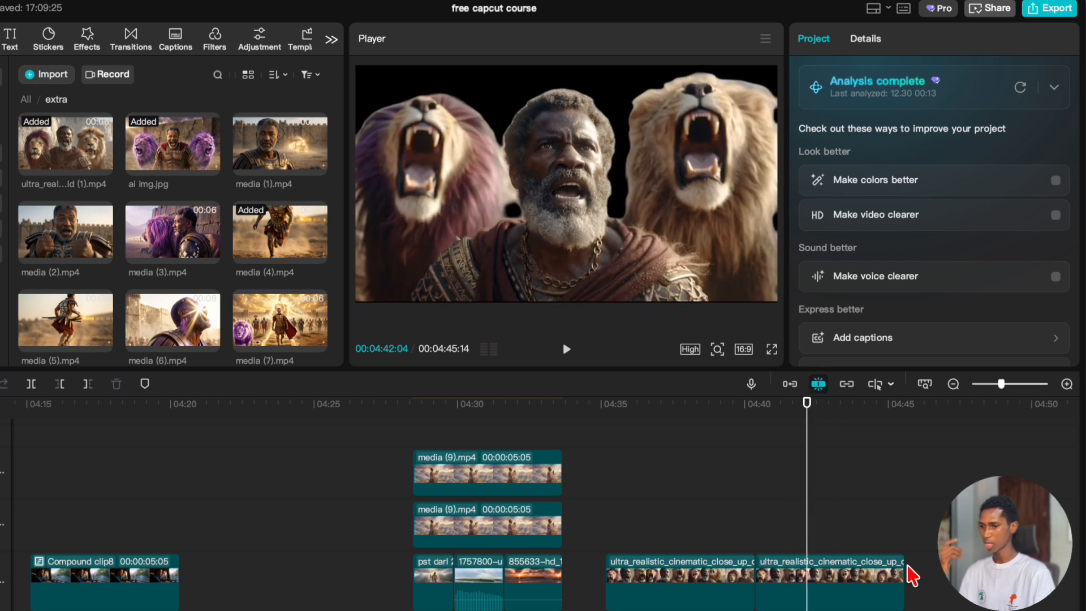
Move both lion clips together up to the track above the main one and go to 00:04:35:05 near their start.
{"action": "left_click_drag", "start_coordinate": [953, 591], "coordinate": [569, 562]}
{"action": "left_click_drag", "start_coordinate": [654, 588], "coordinate": [647, 537]}
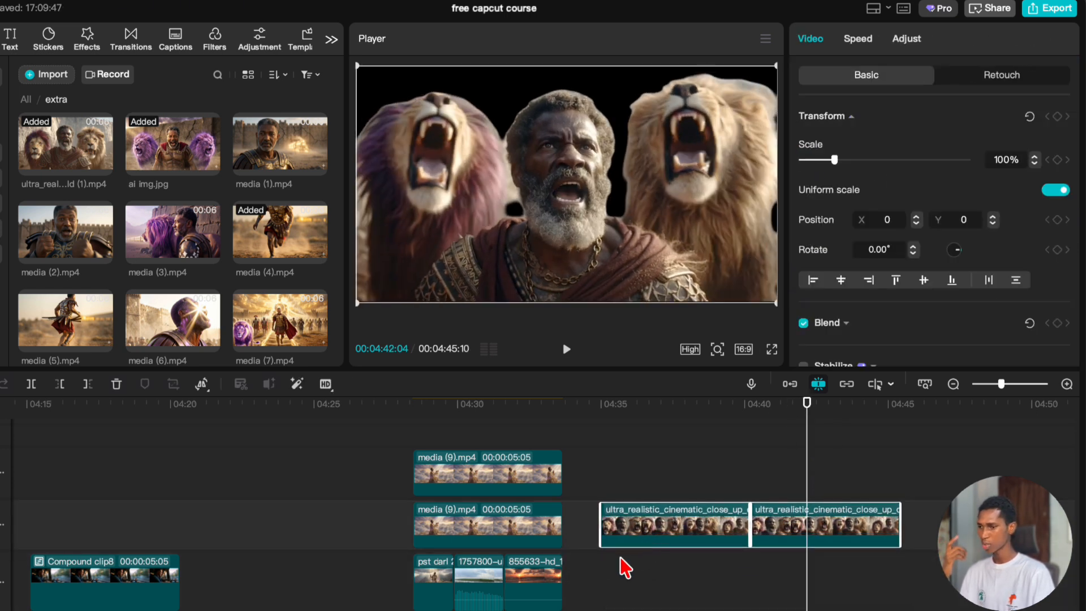
{"action": "left_click", "coordinate": [607, 565]}
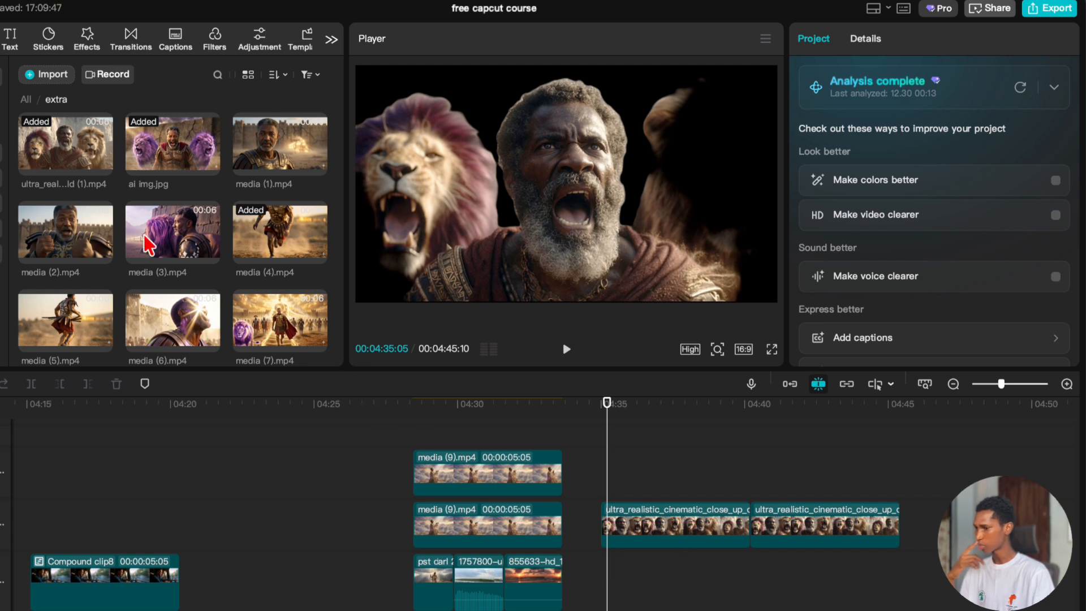
Add the 855633-hd_1920_1080_25fps.mp4 sunset clip from the media library to the main track beneath the lion clips and preview the composite.
{"action": "scroll", "coordinate": [175, 275], "scroll_direction": "down", "scroll_amount": 5}
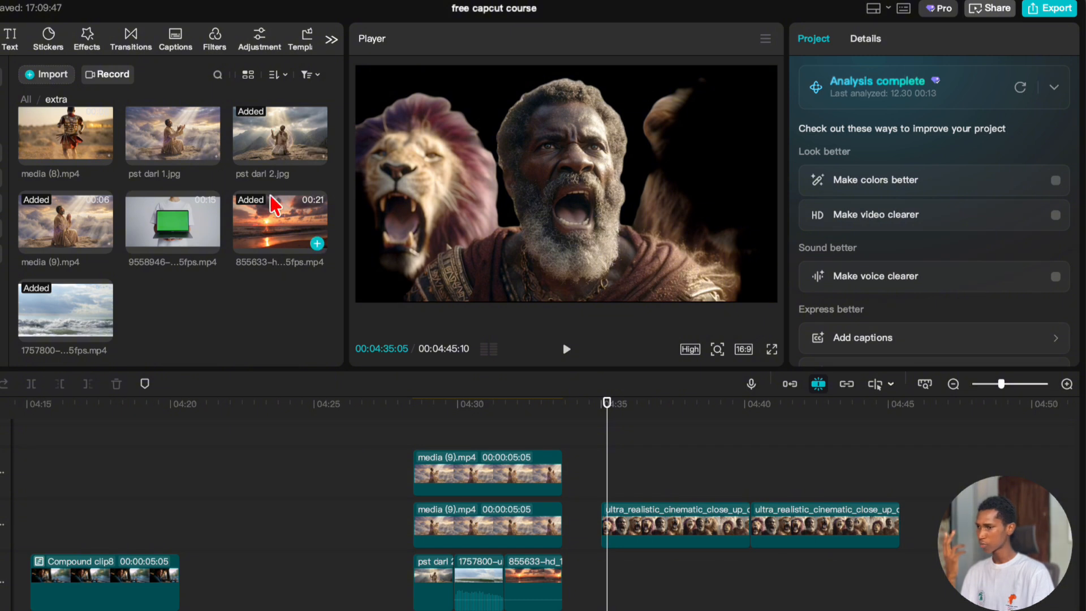
{"action": "scroll", "coordinate": [275, 205], "scroll_direction": "up", "scroll_amount": 2}
{"action": "scroll", "coordinate": [274, 205], "scroll_direction": "up", "scroll_amount": 2}
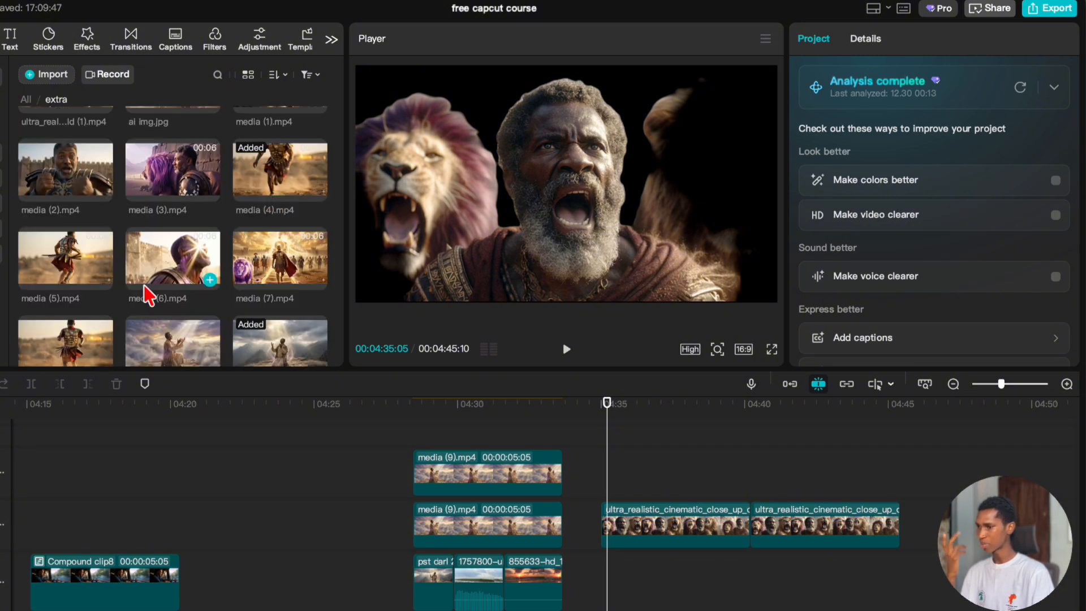
{"action": "scroll", "coordinate": [193, 255], "scroll_direction": "up", "scroll_amount": 1}
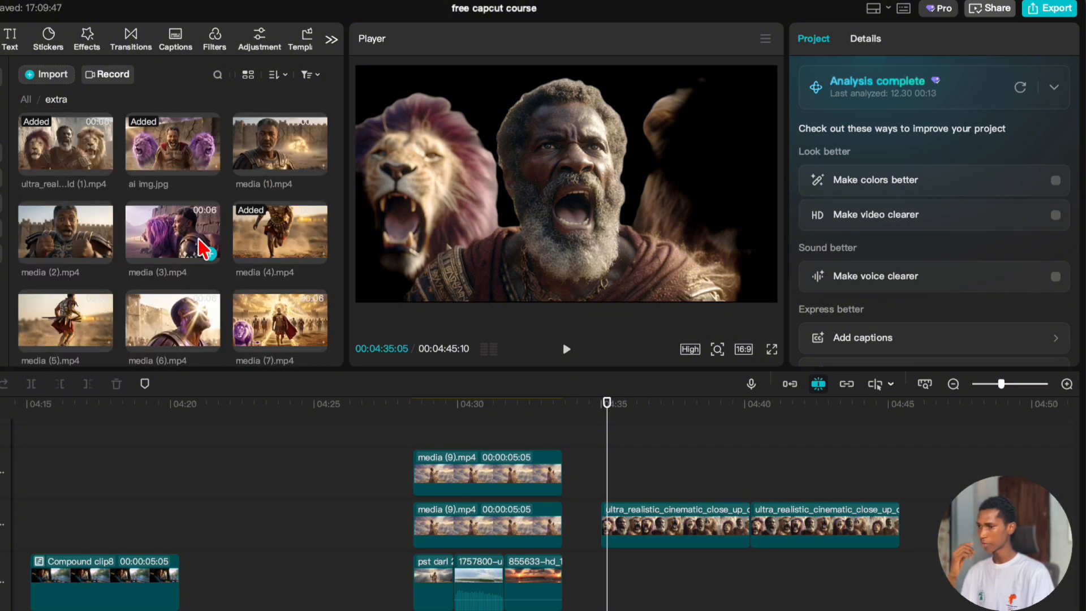
{"action": "scroll", "coordinate": [189, 241], "scroll_direction": "down", "scroll_amount": 3}
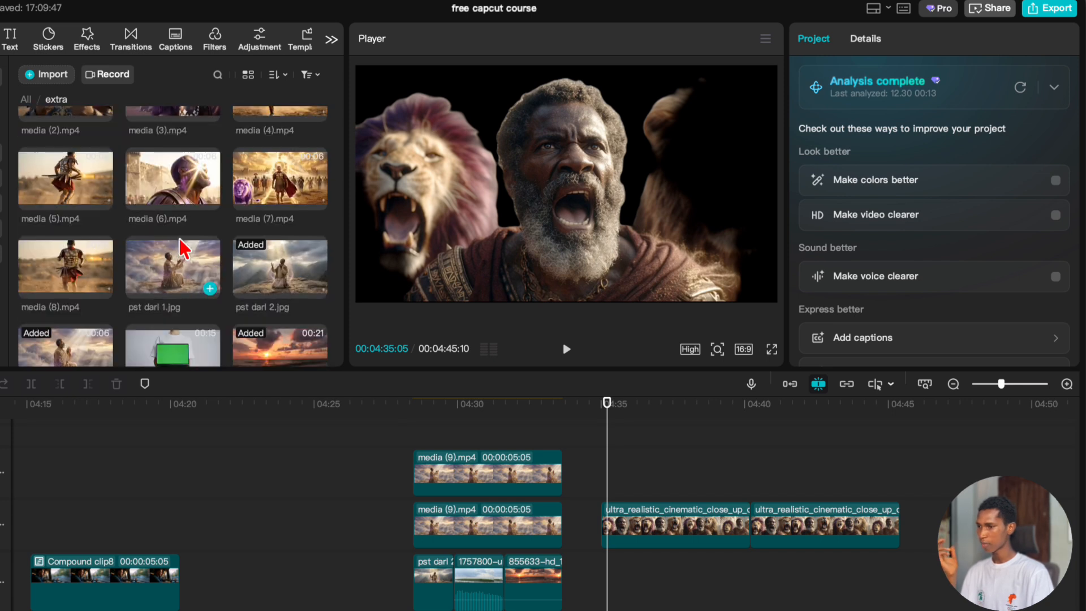
{"action": "scroll", "coordinate": [314, 283], "scroll_direction": "down", "scroll_amount": 2}
{"action": "left_click_drag", "start_coordinate": [282, 268], "coordinate": [610, 600]}
{"action": "left_click_drag", "start_coordinate": [635, 488], "coordinate": [846, 483]}
Try scaling the sunset background to 187% and check the second lion cutout against it around 00:04:42.
{"action": "left_click", "coordinate": [836, 594]}
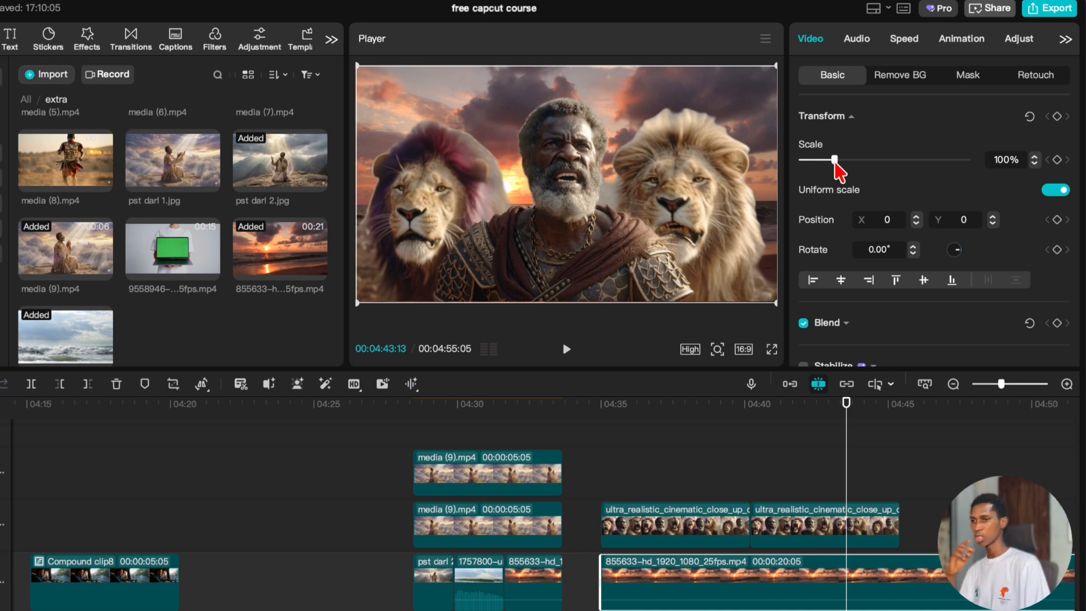
{"action": "left_click_drag", "start_coordinate": [836, 164], "coordinate": [862, 173]}
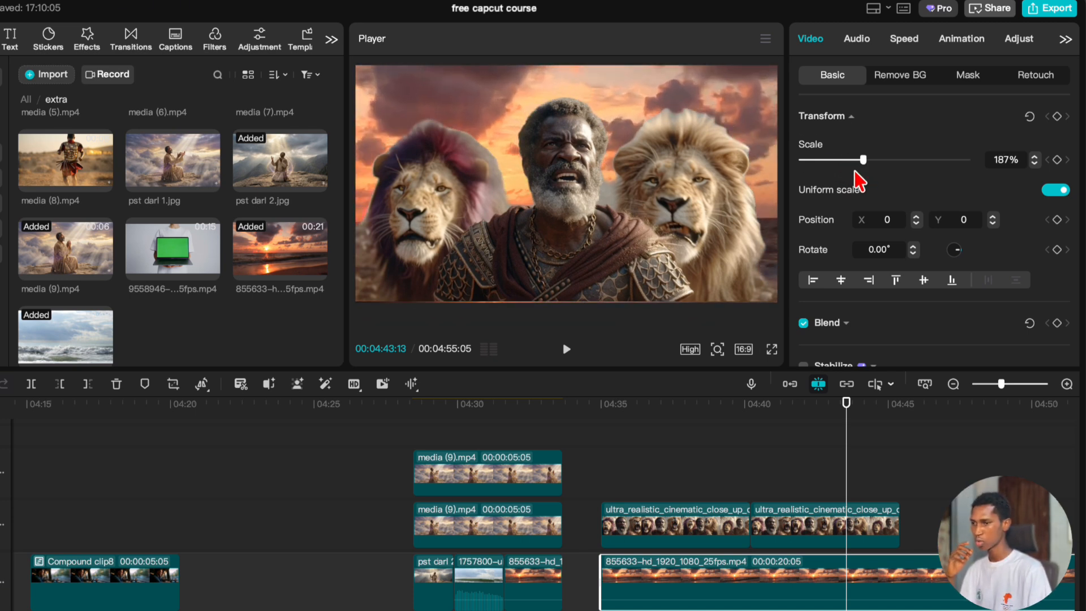
{"action": "left_click", "coordinate": [838, 529]}
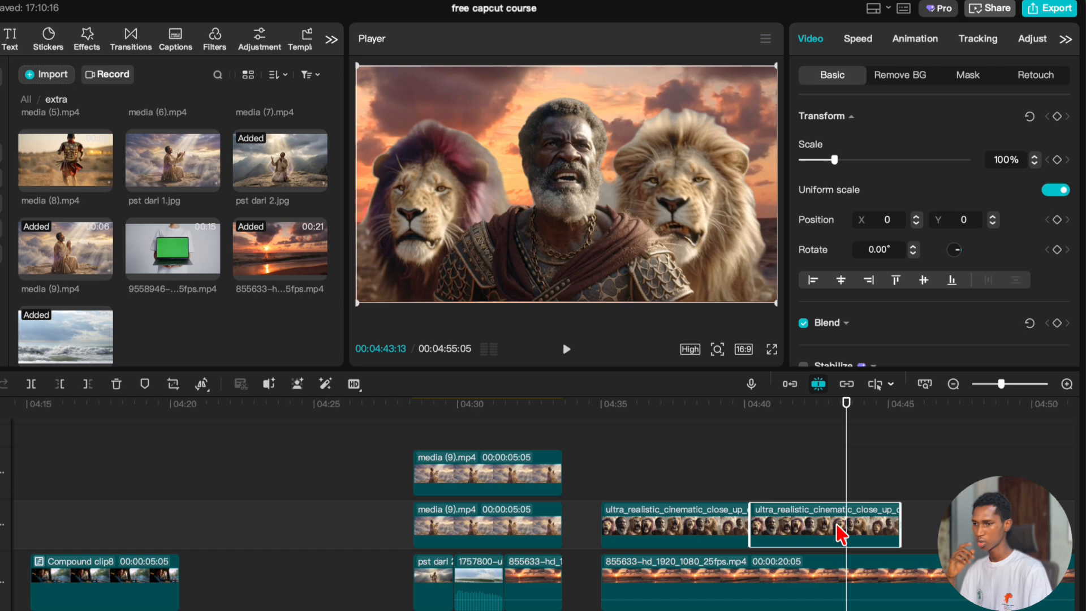
{"action": "left_click", "coordinate": [807, 411]}
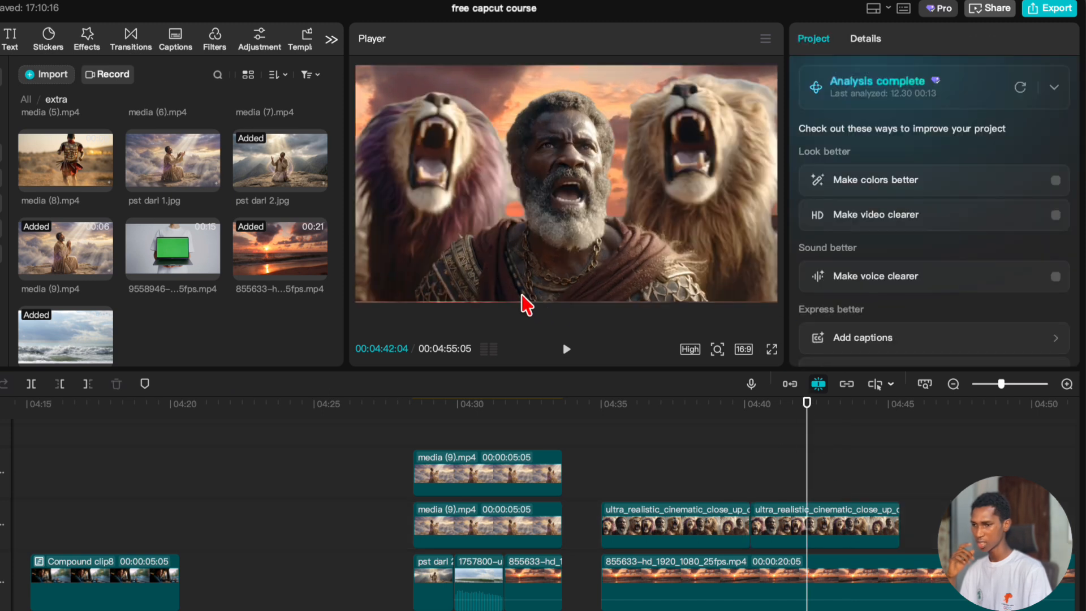
{"action": "left_click", "coordinate": [838, 518]}
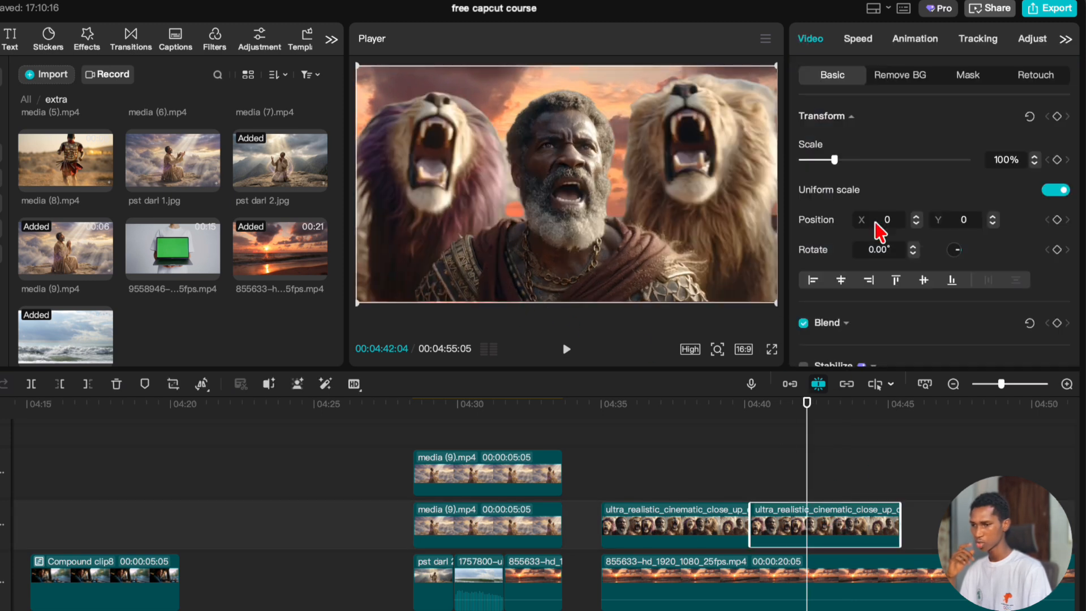
{"action": "left_click", "coordinate": [1035, 157]}
Scale the sunset background to 432% and shift it right and up so its sky fills the area behind the cutout.
{"action": "left_click_drag", "start_coordinate": [802, 465], "coordinate": [858, 475]}
{"action": "left_click", "coordinate": [831, 594]}
{"action": "left_click_drag", "start_coordinate": [878, 158], "coordinate": [944, 163]}
{"action": "left_click_drag", "start_coordinate": [593, 80], "coordinate": [688, 45]}
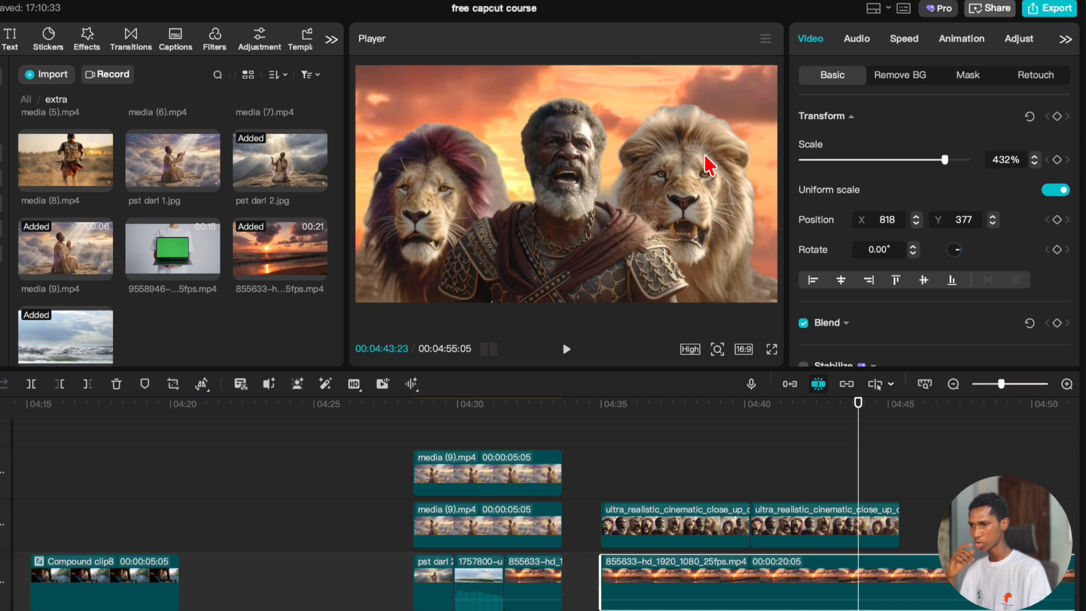
{"action": "left_click_drag", "start_coordinate": [493, 103], "coordinate": [629, 75]}
Trim the end of the sunset background clip to 00:04:45:10, flush with the end of the second lion clip.
{"action": "left_click_drag", "start_coordinate": [753, 450], "coordinate": [899, 463]}
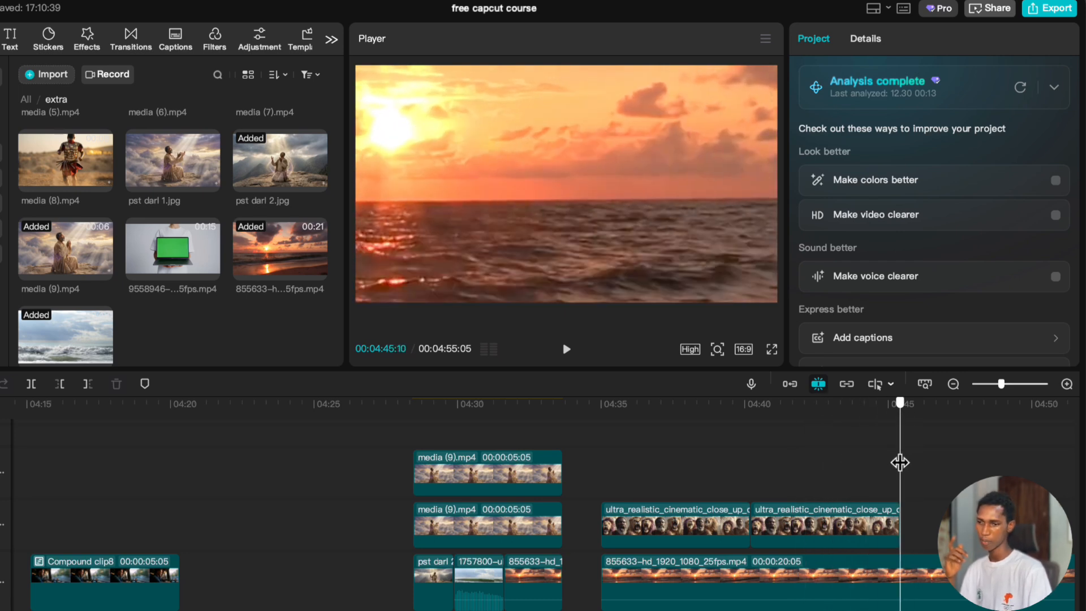
{"action": "left_click", "coordinate": [906, 580]}
{"action": "key", "text": "w"}
{"action": "left_click_drag", "start_coordinate": [820, 437], "coordinate": [778, 460]}
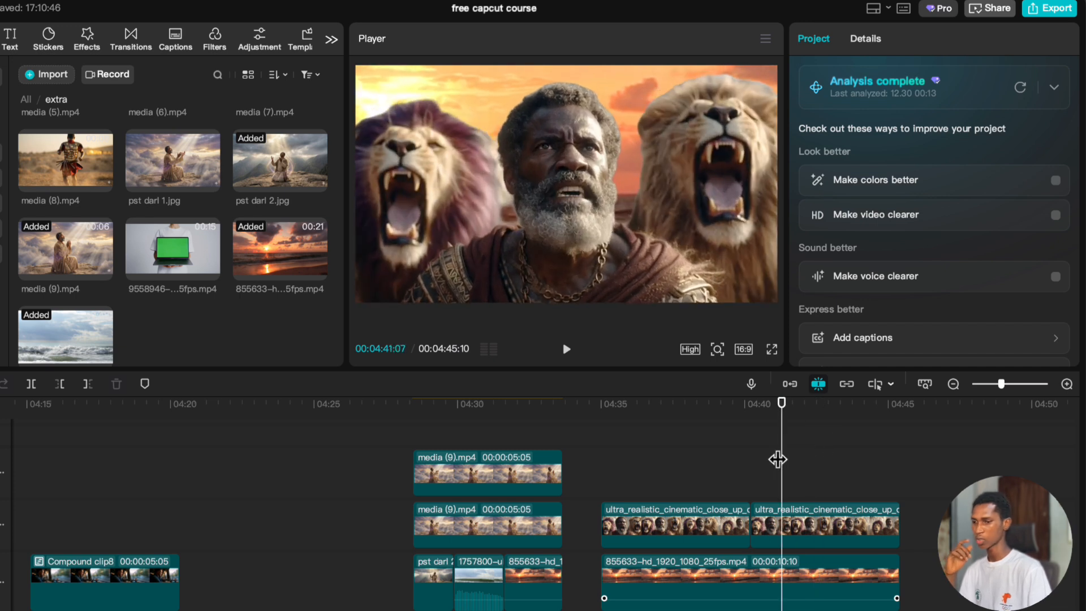
Turn on the background-removal Stroke option for the second lion clip, viewed at 00:04:42:05.
{"action": "left_click_drag", "start_coordinate": [662, 486], "coordinate": [808, 495]}
{"action": "left_click", "coordinate": [799, 531]}
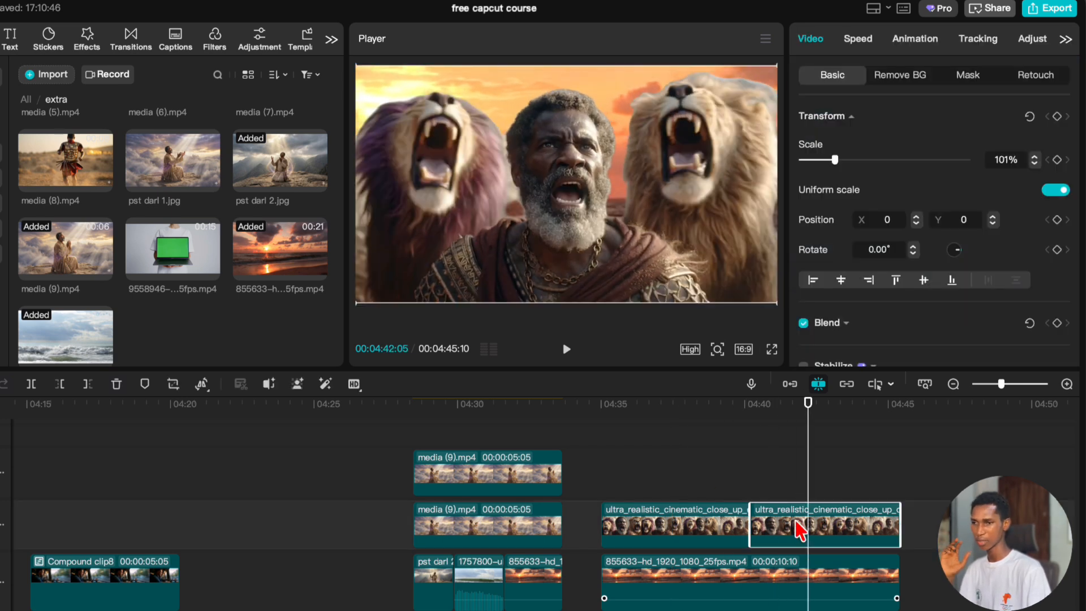
{"action": "left_click", "coordinate": [893, 76]}
{"action": "scroll", "coordinate": [885, 243], "scroll_direction": "down", "scroll_amount": 2}
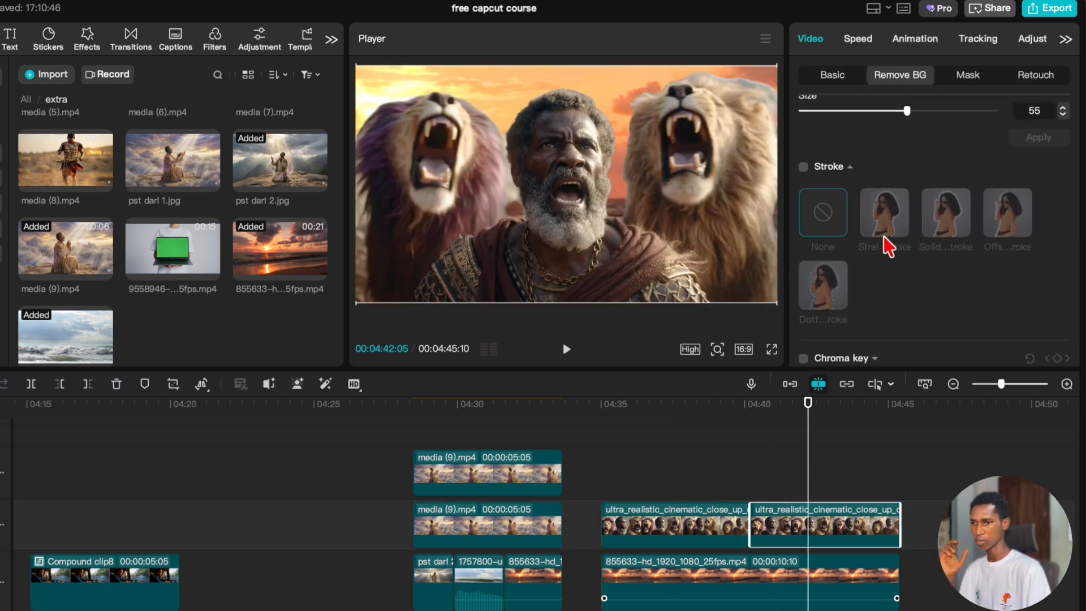
{"action": "scroll", "coordinate": [888, 246], "scroll_direction": "up", "scroll_amount": 2}
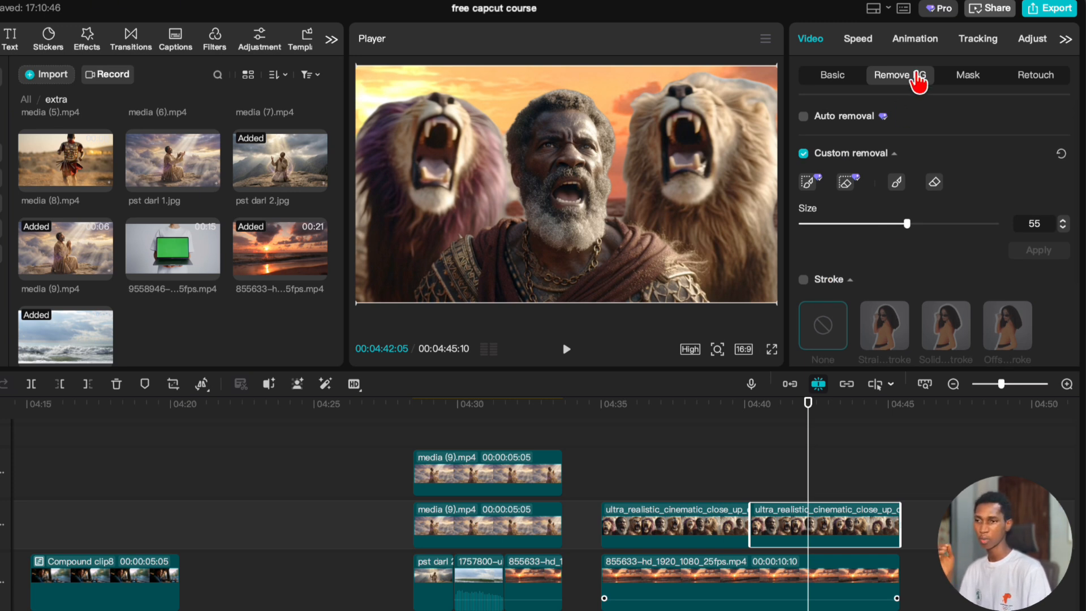
{"action": "scroll", "coordinate": [904, 280], "scroll_direction": "down", "scroll_amount": 3}
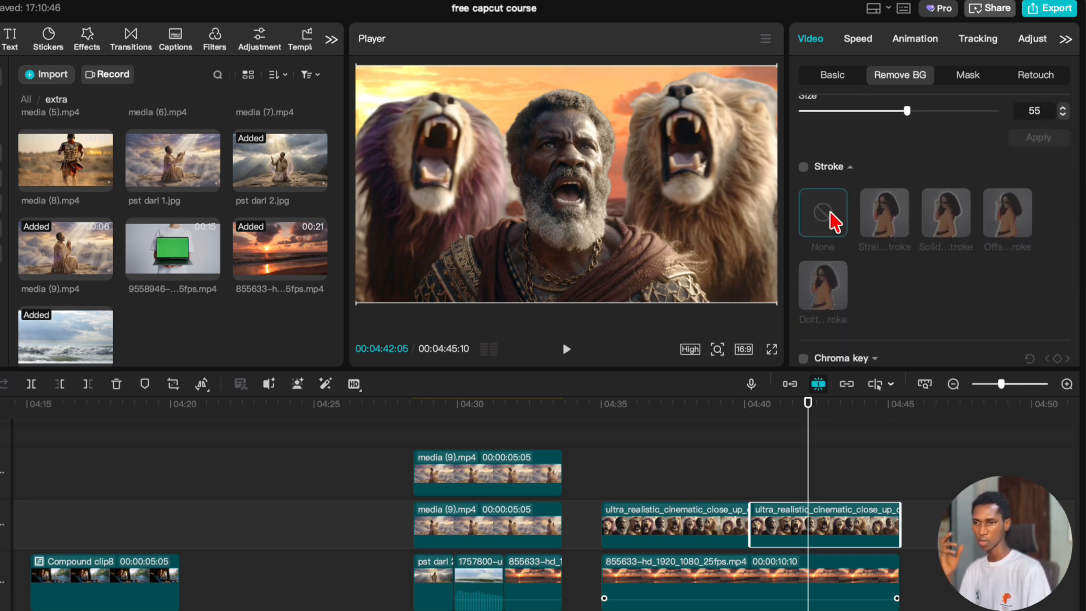
{"action": "scroll", "coordinate": [916, 220], "scroll_direction": "down", "scroll_amount": 1}
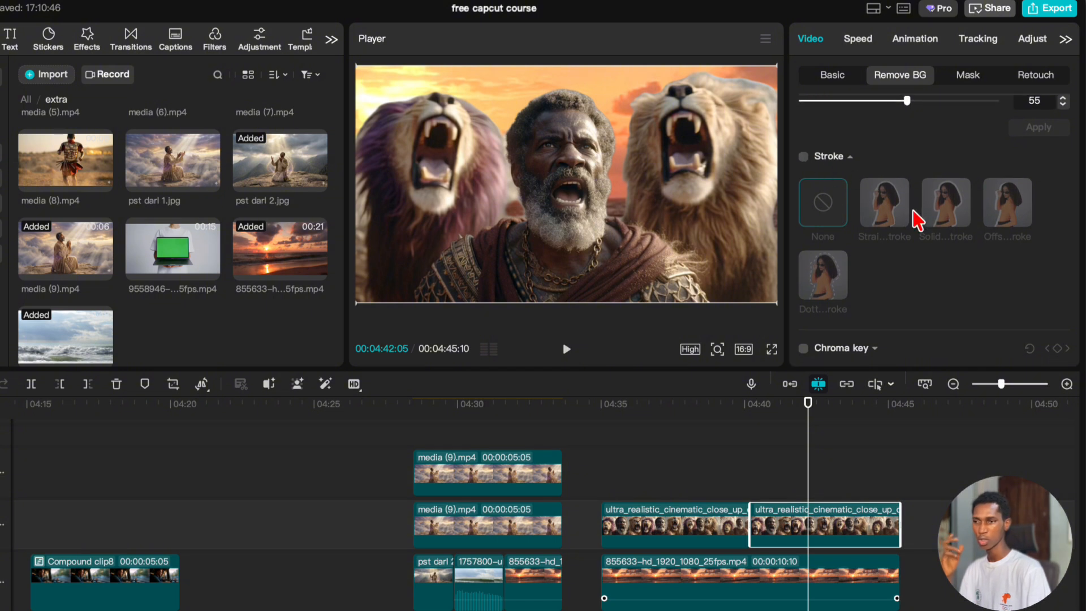
{"action": "left_click", "coordinate": [802, 157]}
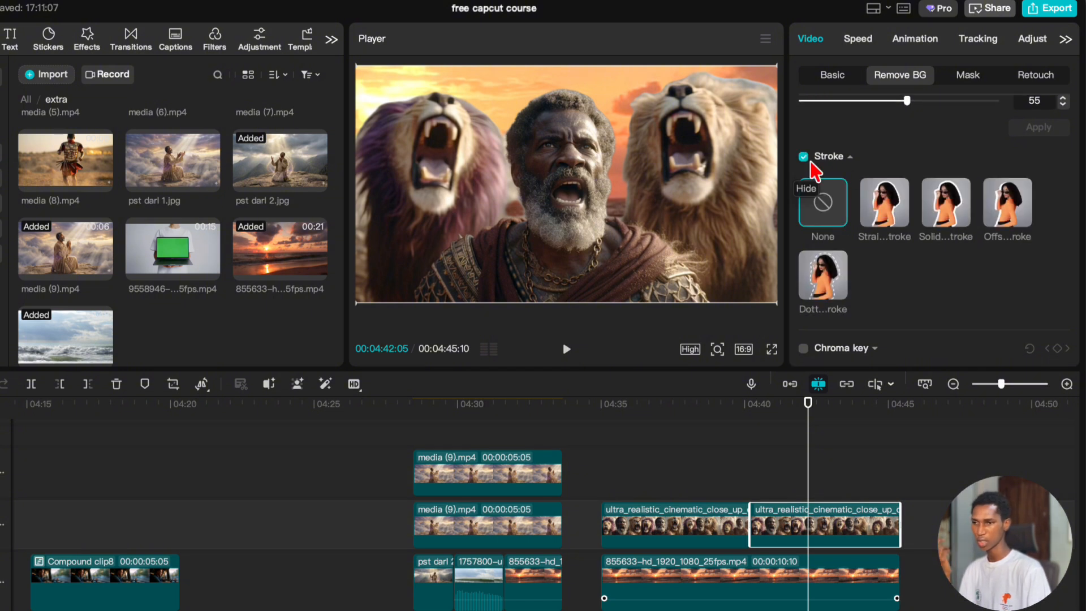
Try the available stroke styles on the second lion cutout, including solid, offset and dotted, and return the stroke to None.
{"action": "left_click", "coordinate": [886, 205]}
{"action": "left_click", "coordinate": [956, 214]}
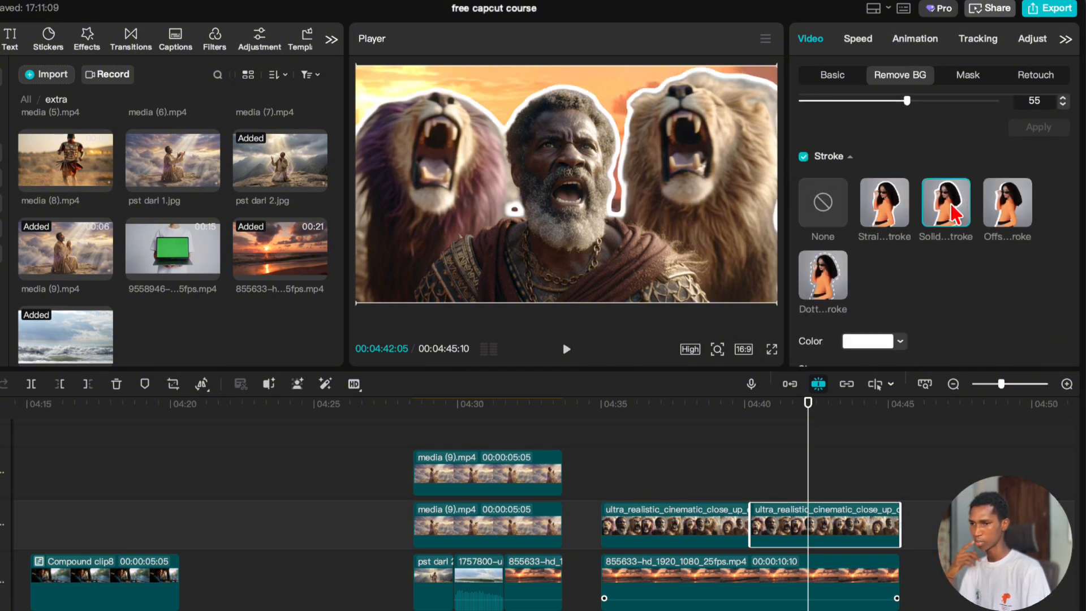
{"action": "left_click", "coordinate": [1019, 214]}
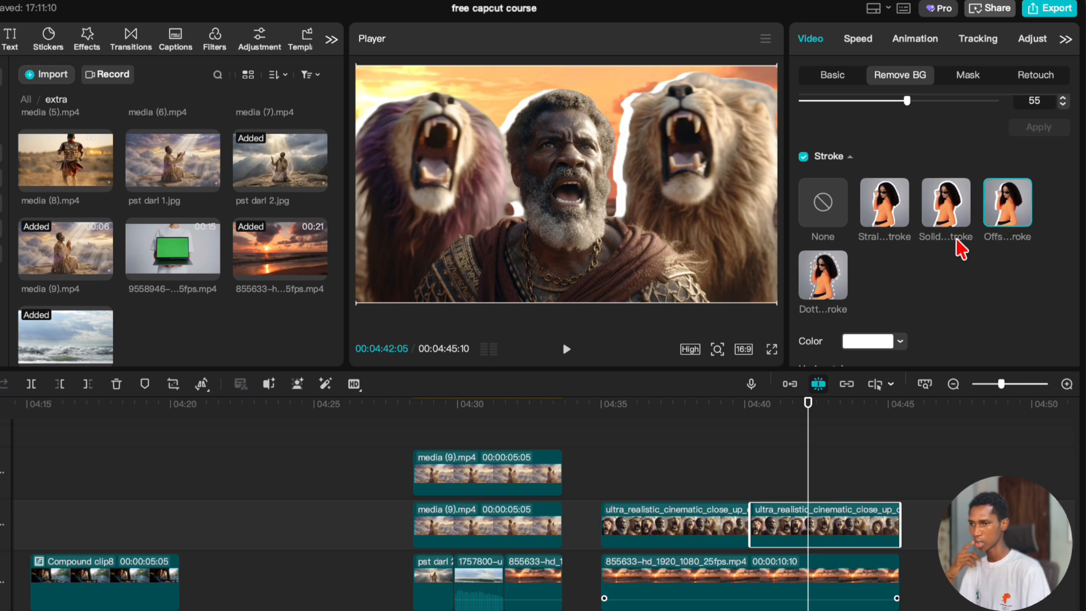
{"action": "left_click", "coordinate": [823, 277]}
{"action": "left_click", "coordinate": [820, 210]}
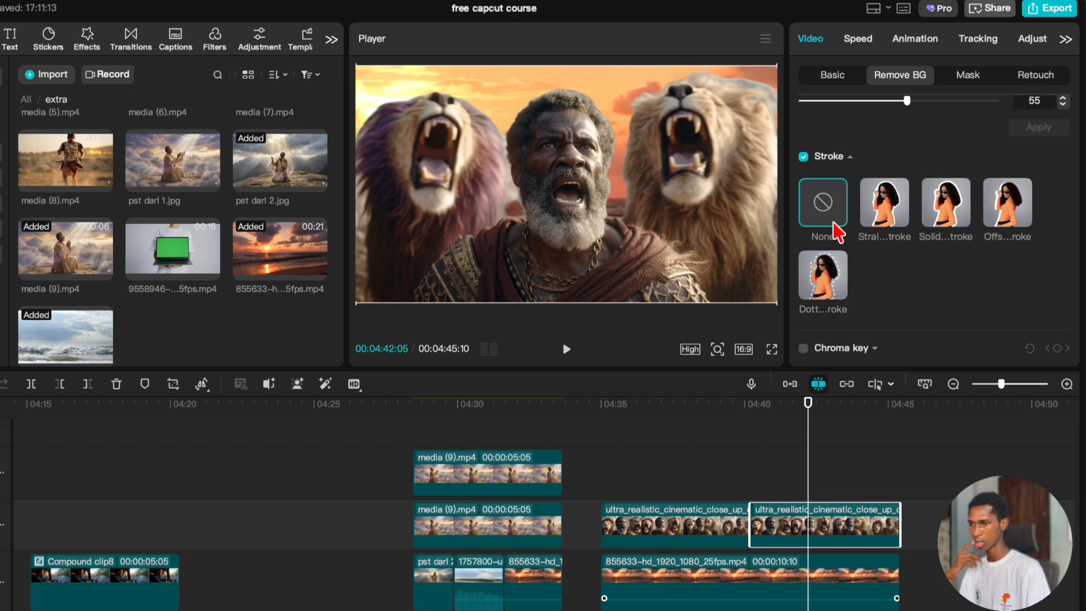
{"action": "left_click", "coordinate": [850, 157]}
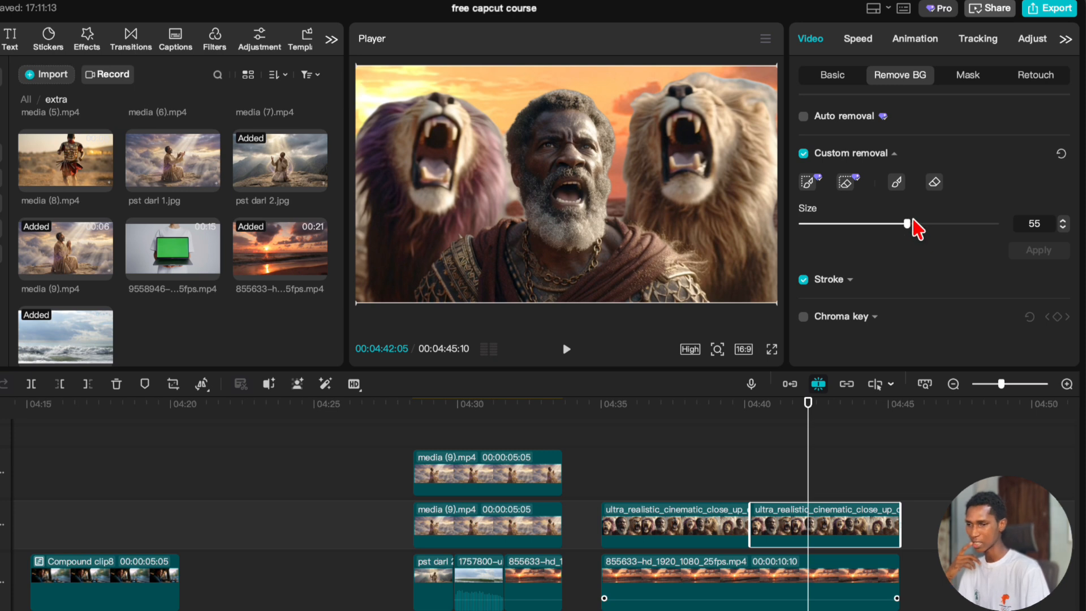
Try removing the mouth of the lion on the right from the second cutout with the Smart eraser and undo it.
{"action": "left_click", "coordinate": [845, 184]}
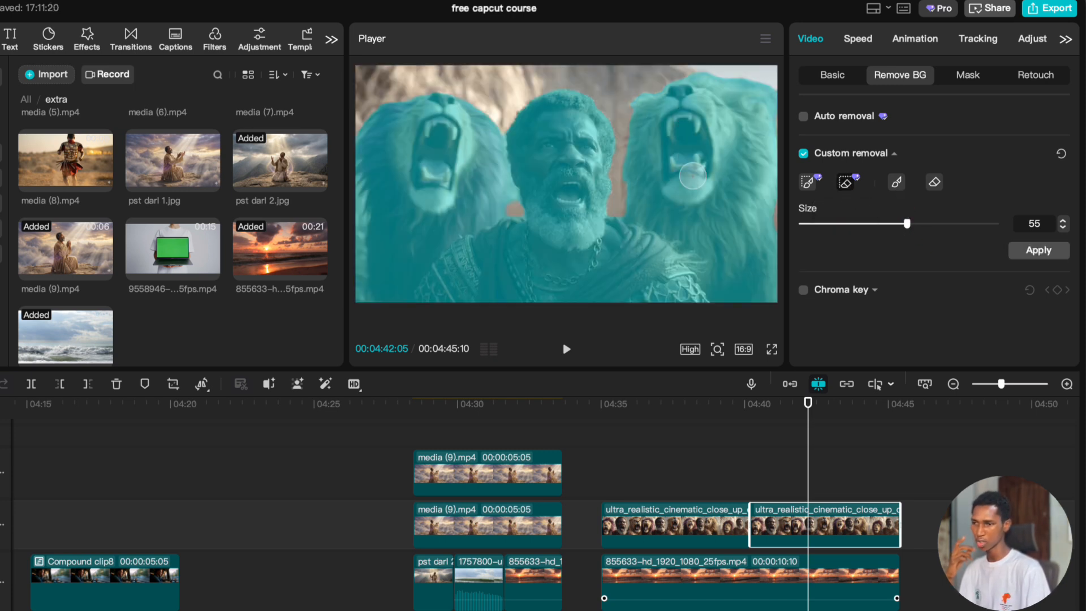
{"action": "left_click", "coordinate": [693, 176]}
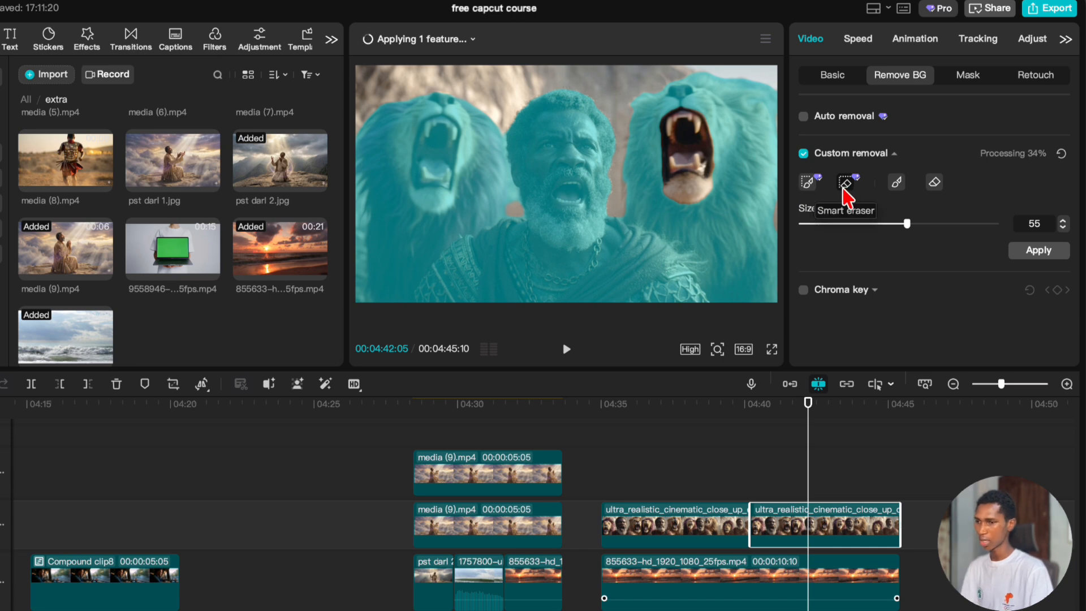
{"action": "key", "text": "super+z"}
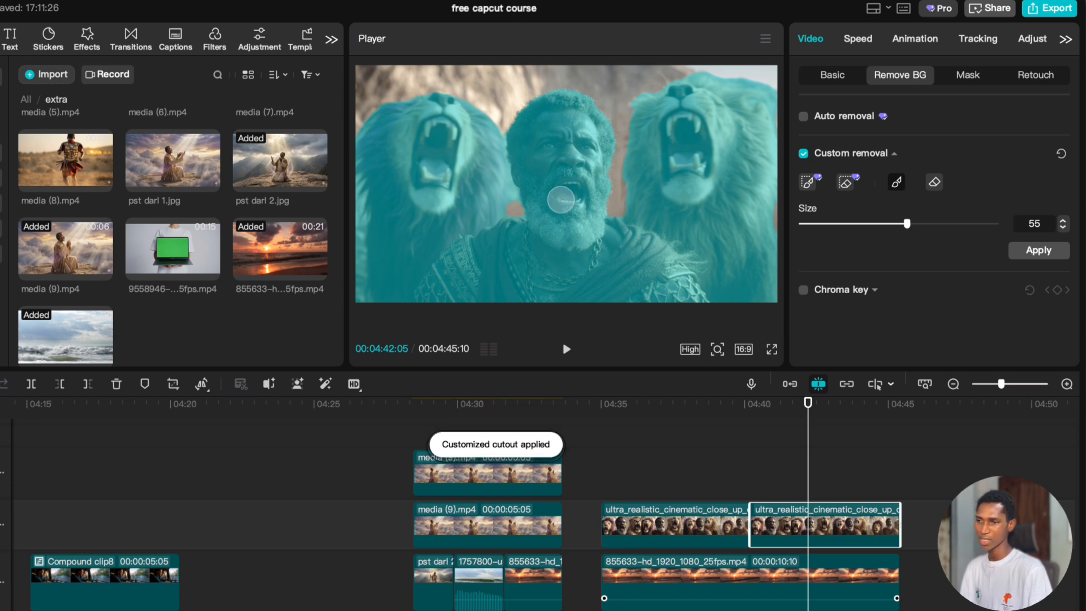
Apply the custom removal to the second lion clip again with the Smart brush and preview the cutout around 00:04:43.
{"action": "left_click", "coordinate": [928, 181]}
{"action": "left_click", "coordinate": [957, 182]}
{"action": "left_click", "coordinate": [890, 161]}
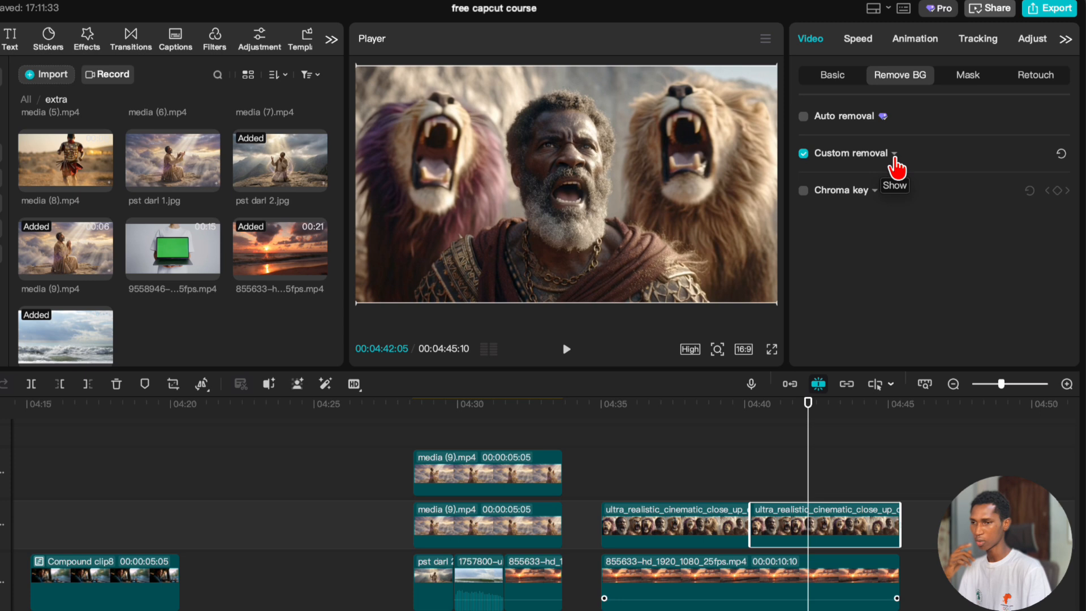
{"action": "left_click_drag", "start_coordinate": [783, 491], "coordinate": [862, 480]}
{"action": "left_click", "coordinate": [801, 523]}
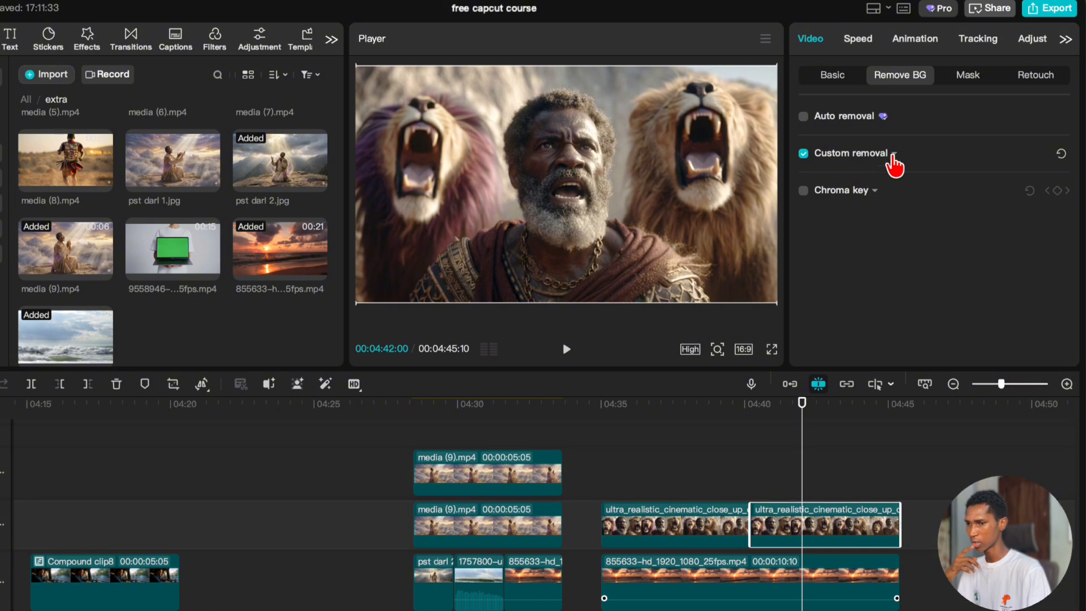
{"action": "left_click", "coordinate": [893, 160]}
{"action": "left_click", "coordinate": [807, 182]}
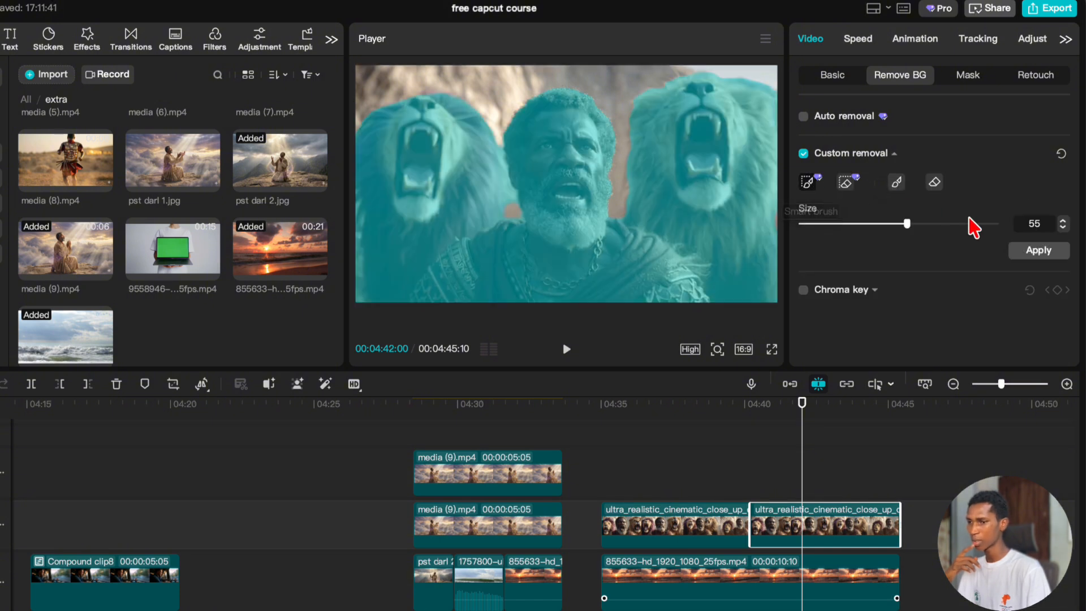
{"action": "left_click", "coordinate": [1038, 251]}
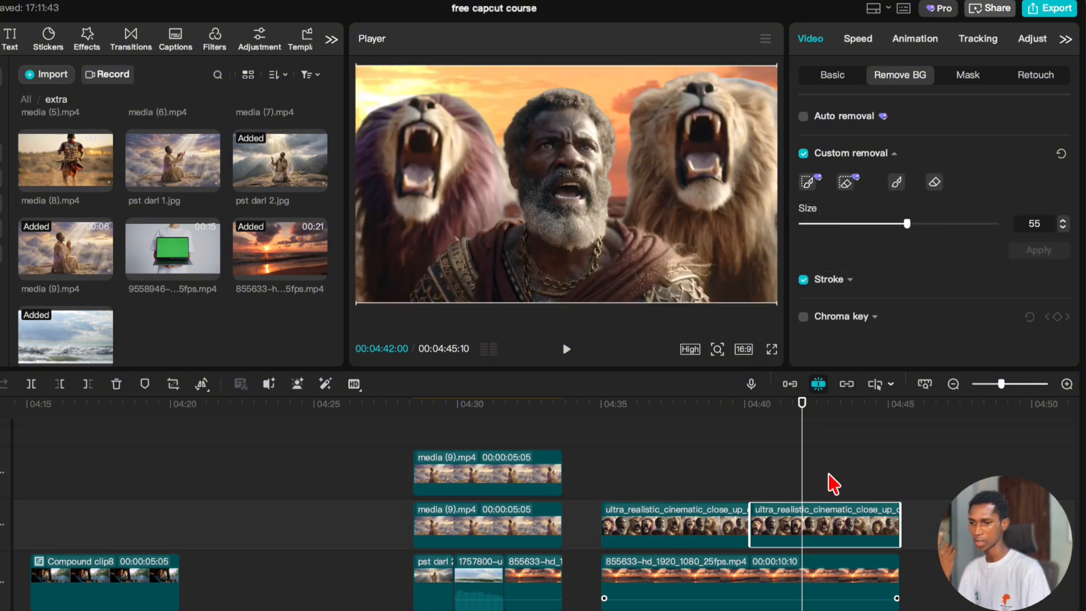
{"action": "left_click", "coordinate": [833, 448]}
{"action": "left_click_drag", "start_coordinate": [835, 454], "coordinate": [846, 461]}
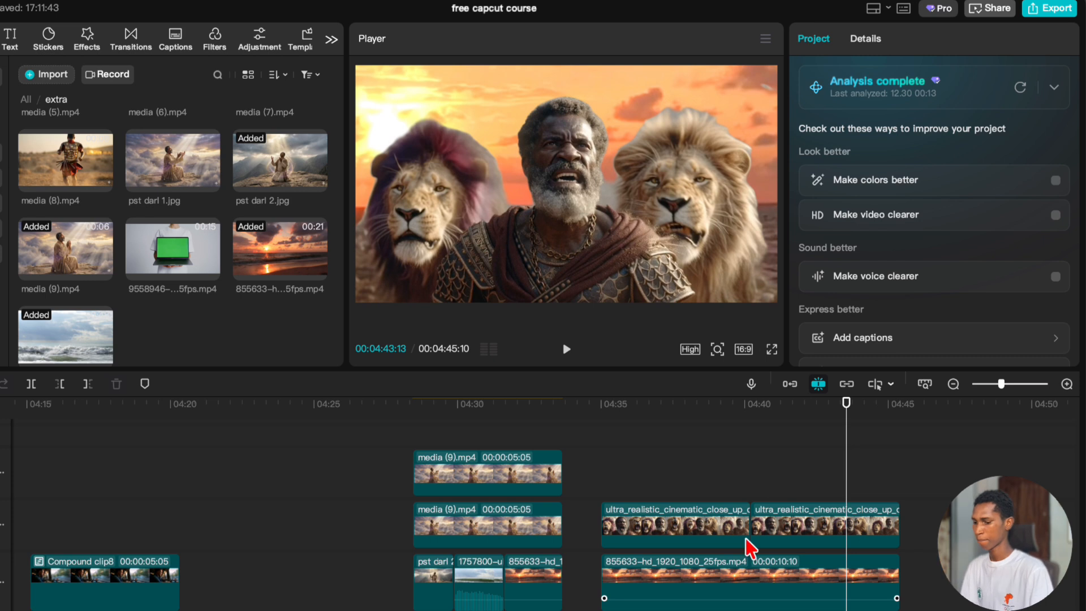
Add IMG_3010.mov from the capcut course media folder to the main track, leaving a gap after the sunset clip.
{"action": "scroll", "coordinate": [746, 538], "scroll_direction": "down", "scroll_amount": 2}
{"action": "scroll", "coordinate": [746, 538], "scroll_direction": "down", "scroll_amount": 2}
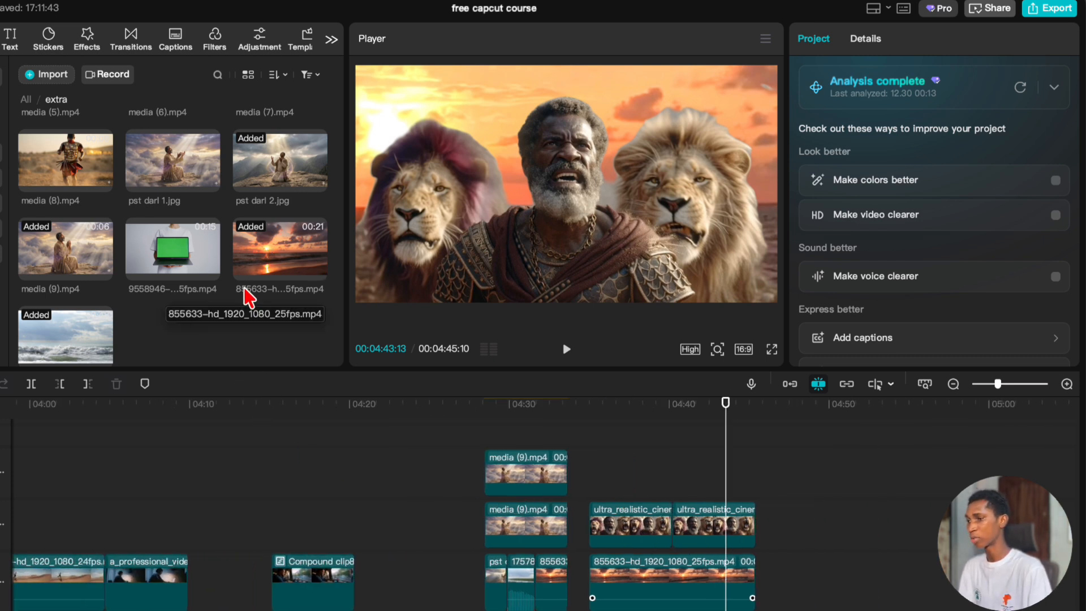
{"action": "left_click", "coordinate": [25, 99]}
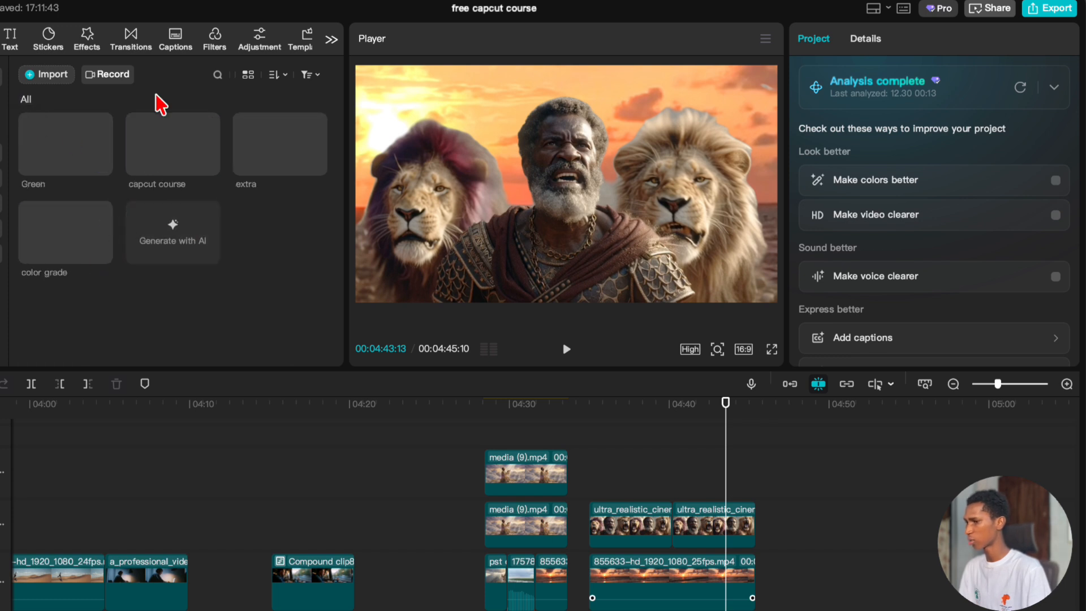
{"action": "double_click", "coordinate": [158, 141]}
{"action": "scroll", "coordinate": [164, 215], "scroll_direction": "down", "scroll_amount": 10}
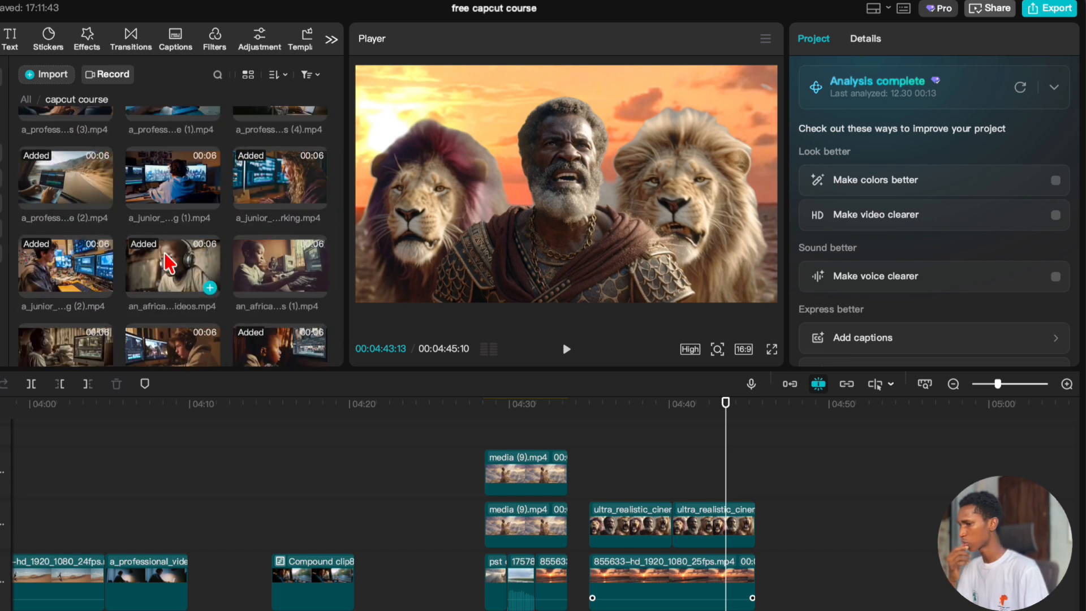
{"action": "left_click_drag", "start_coordinate": [566, 312], "coordinate": [799, 576]}
Trim the end of the IMG_3010.mov clip to 00:04:51:14.
{"action": "left_click", "coordinate": [807, 505]}
{"action": "left_click_drag", "start_coordinate": [808, 506], "coordinate": [854, 526]}
{"action": "left_click", "coordinate": [867, 588]}
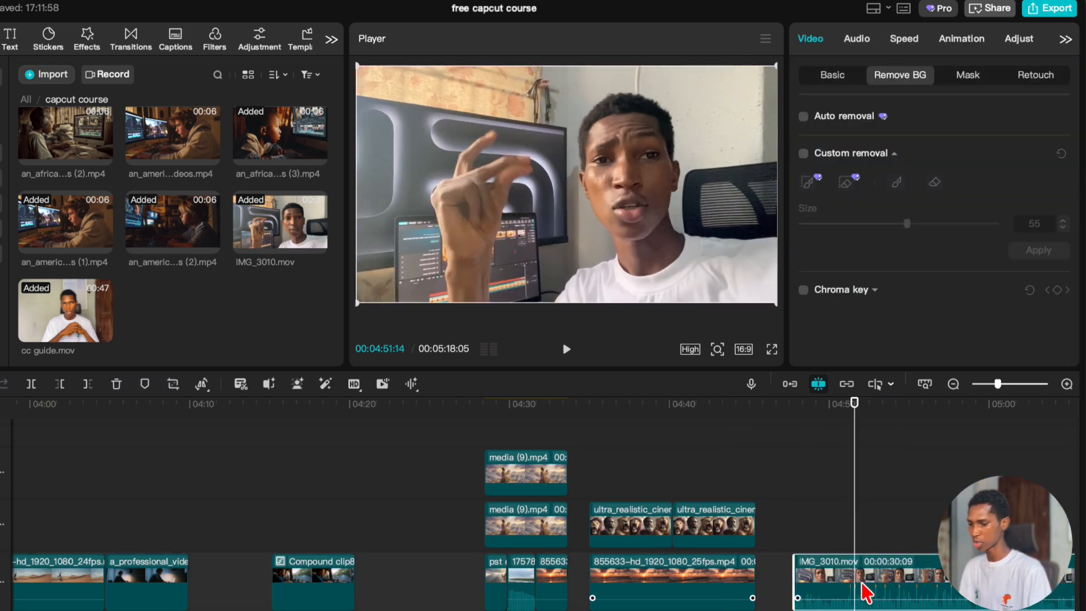
{"action": "key", "text": "w"}
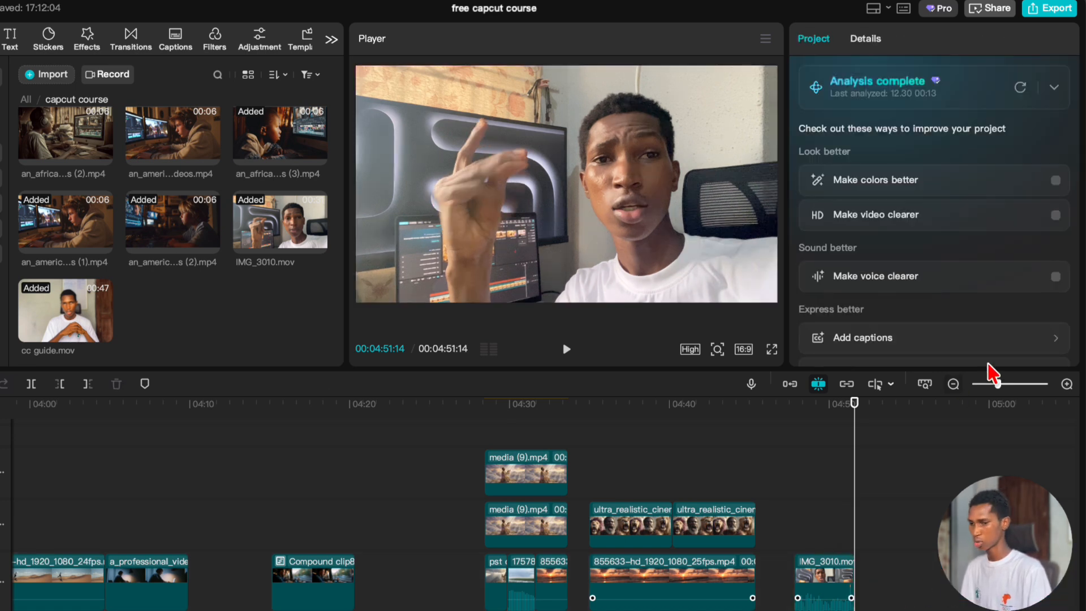
Remove the background of the IMG_3010.mov clip with Auto removal.
{"action": "left_click", "coordinate": [1005, 384]}
{"action": "scroll", "coordinate": [735, 561], "scroll_direction": "right", "scroll_amount": 3}
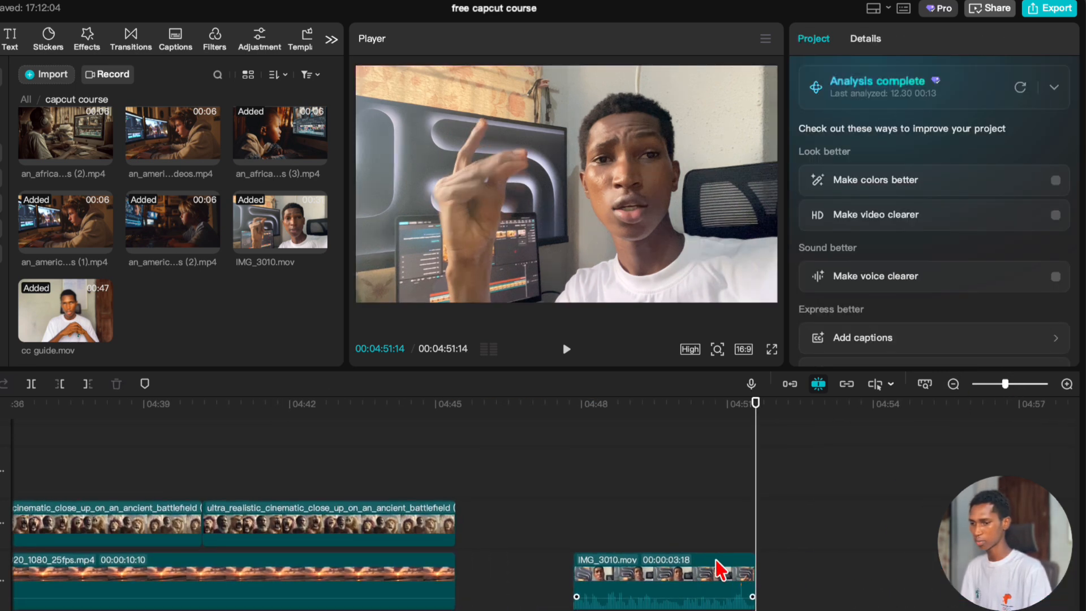
{"action": "left_click", "coordinate": [640, 574]}
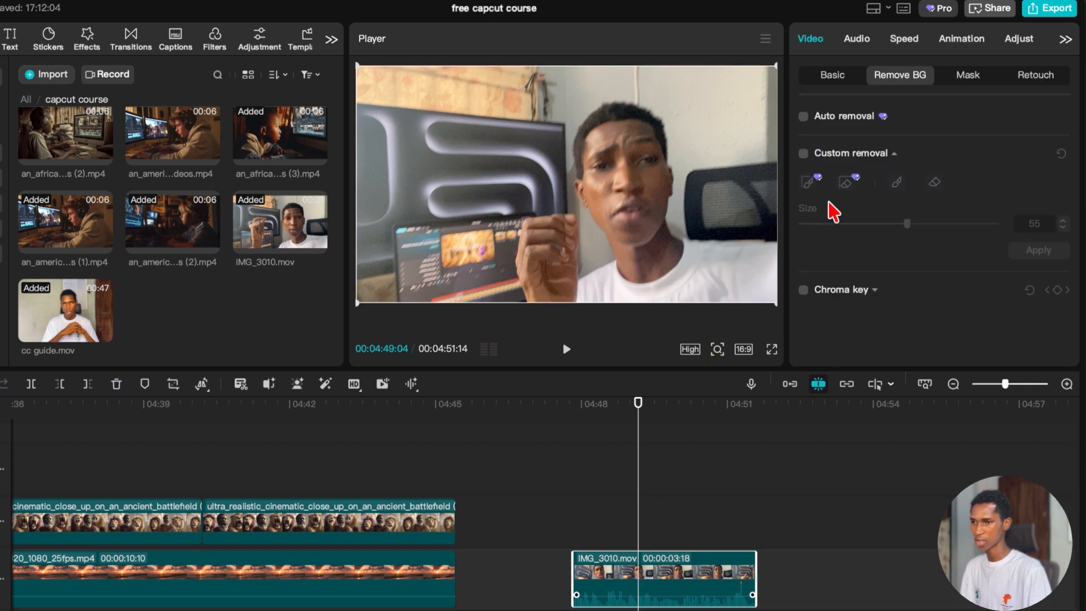
{"action": "left_click", "coordinate": [804, 117]}
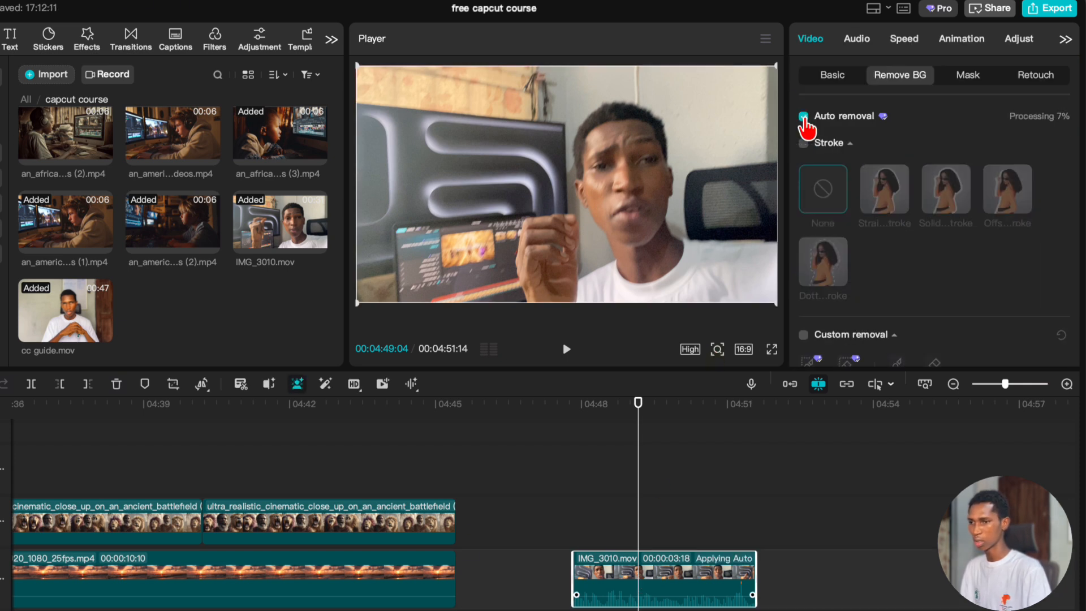
Move the IMG_3010.mov cutout to the track above and place cc guide.mov beneath it on the main track.
{"action": "mouse_move", "coordinate": [610, 560]}
{"action": "left_mouse_down"}
{"action": "mouse_move", "coordinate": [606, 529]}
{"action": "mouse_move", "coordinate": [611, 538]}
{"action": "left_mouse_up"}
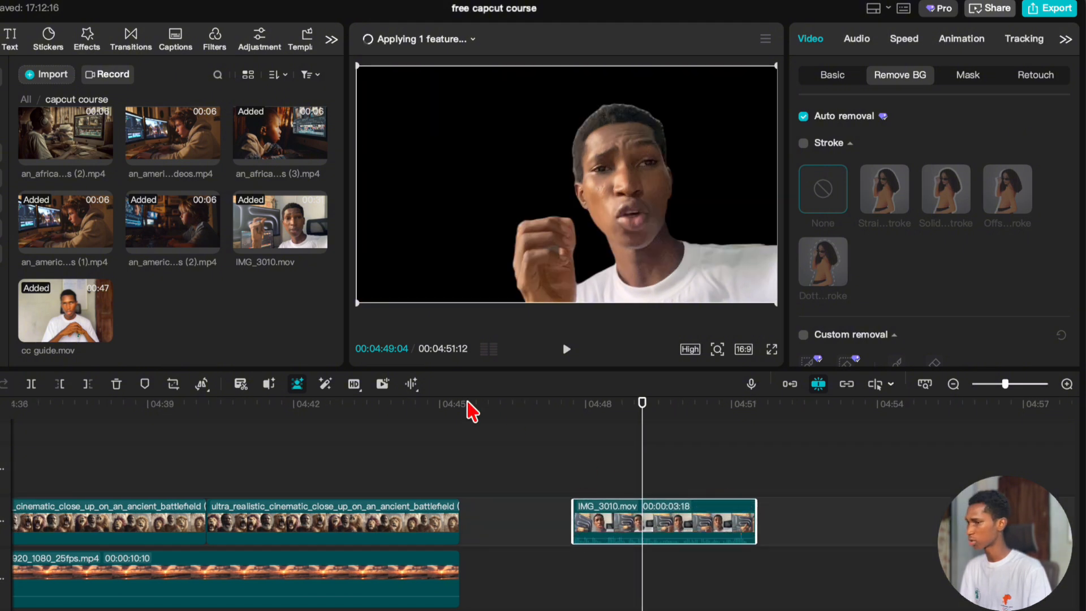
{"action": "left_click_drag", "start_coordinate": [45, 327], "coordinate": [578, 582]}
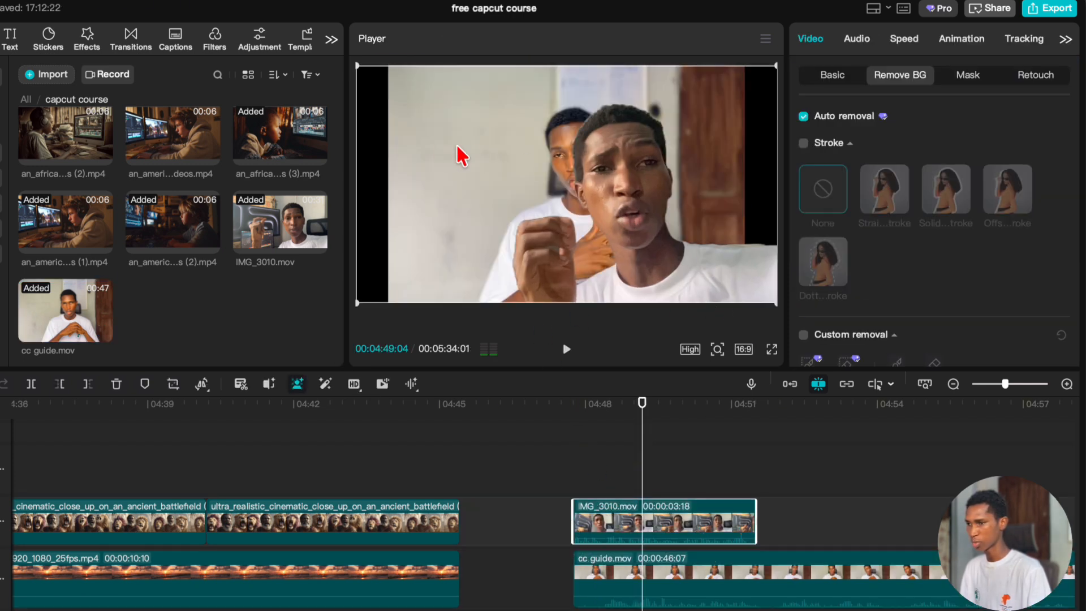
Scale the IMG_3010.mov cutout down to roughly 60% and place it in the lower-right corner of the video frame.
{"action": "left_click_drag", "start_coordinate": [453, 155], "coordinate": [540, 195]}
{"action": "left_click_drag", "start_coordinate": [426, 116], "coordinate": [538, 202]}
{"action": "left_click_drag", "start_coordinate": [692, 249], "coordinate": [705, 254]}
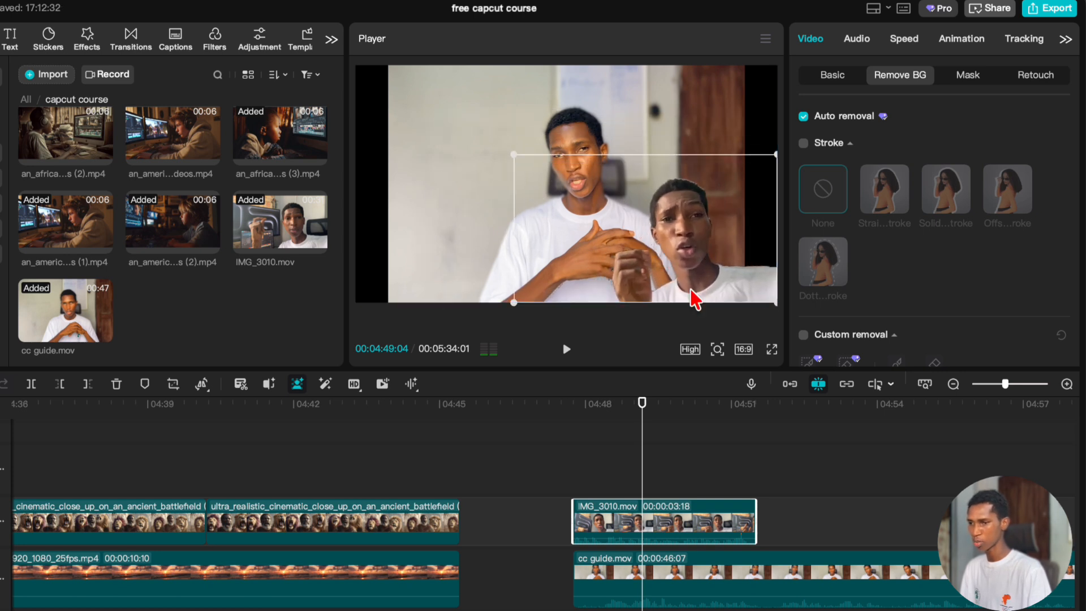
{"action": "left_click", "coordinate": [591, 468]}
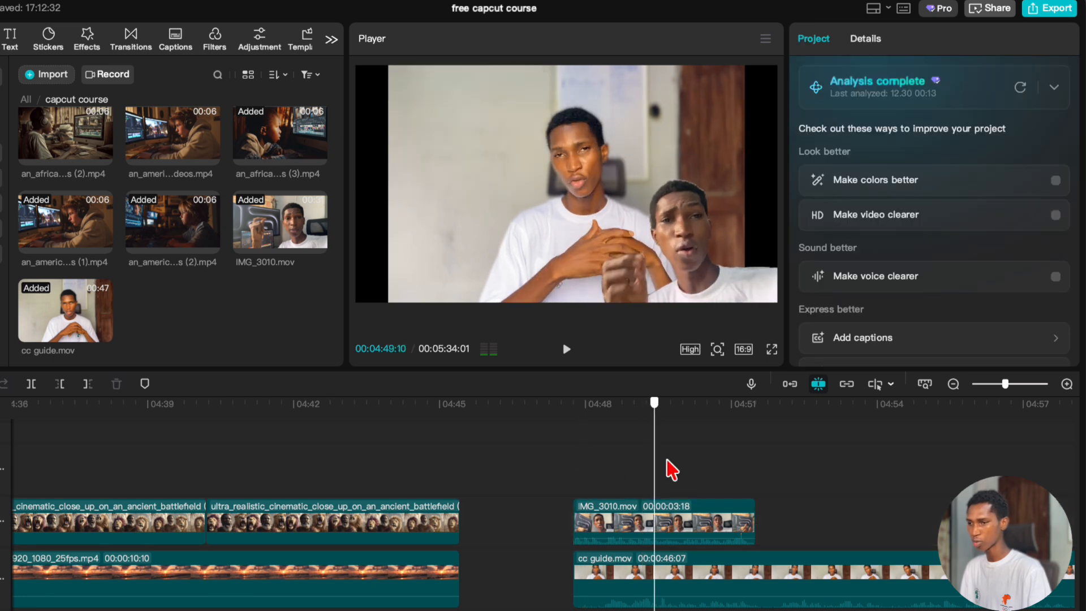
Scale the cc guide.mov background clip to about three quarters of the frame width and shift it slightly left of centre.
{"action": "left_click", "coordinate": [684, 604]}
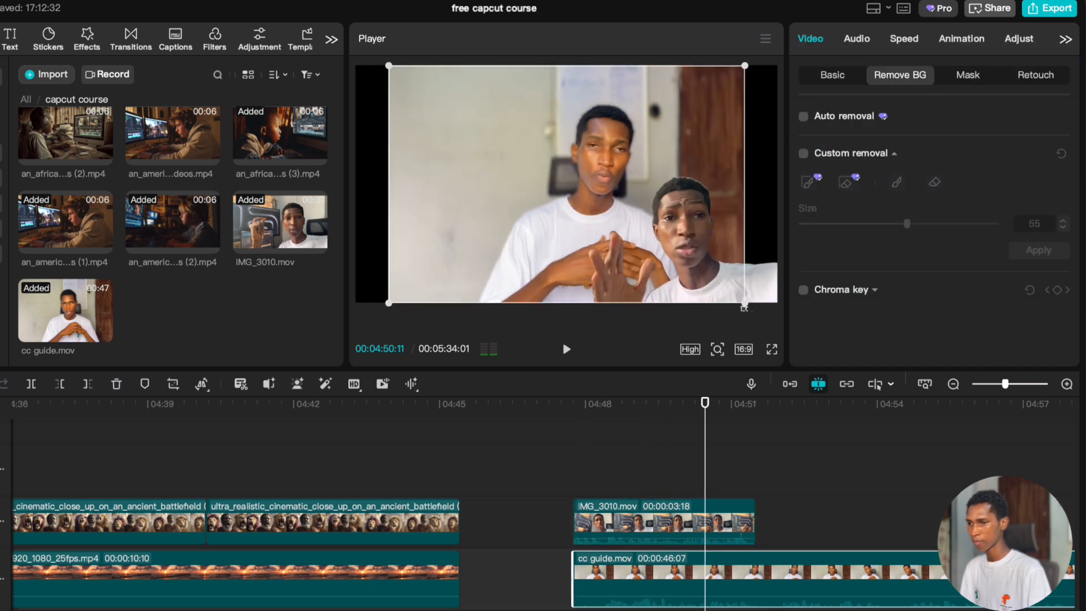
{"action": "left_click_drag", "start_coordinate": [773, 318], "coordinate": [793, 327]}
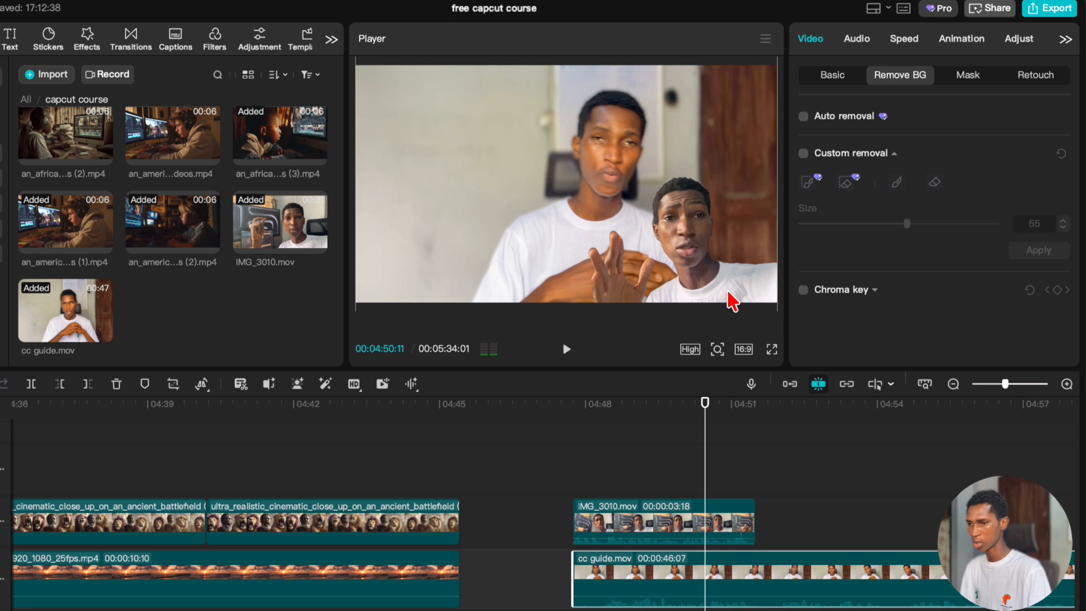
{"action": "left_click_drag", "start_coordinate": [586, 215], "coordinate": [572, 212]}
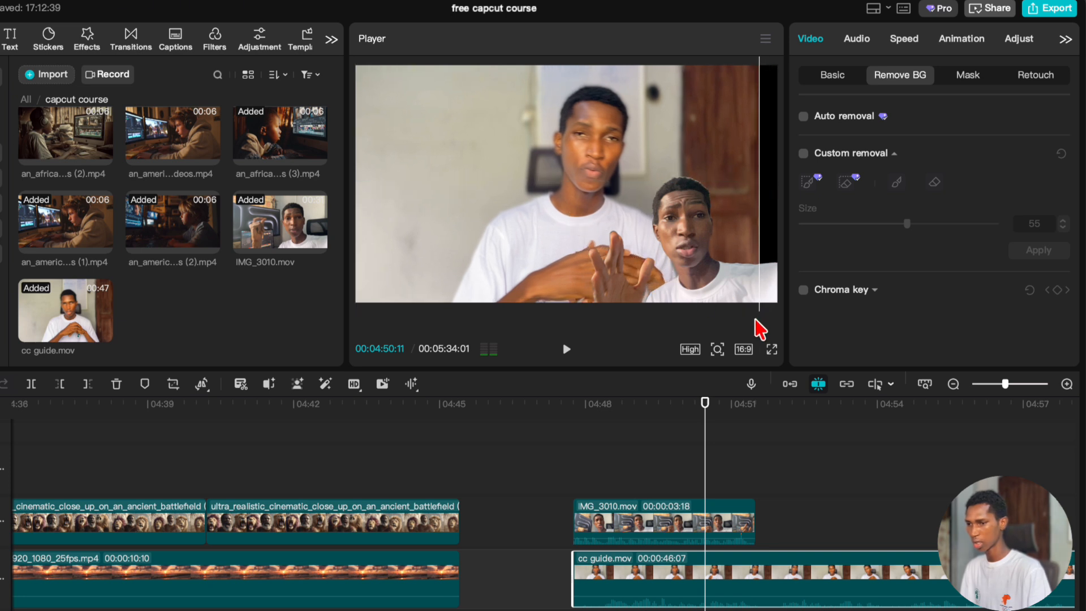
{"action": "left_click_drag", "start_coordinate": [582, 160], "coordinate": [588, 148]}
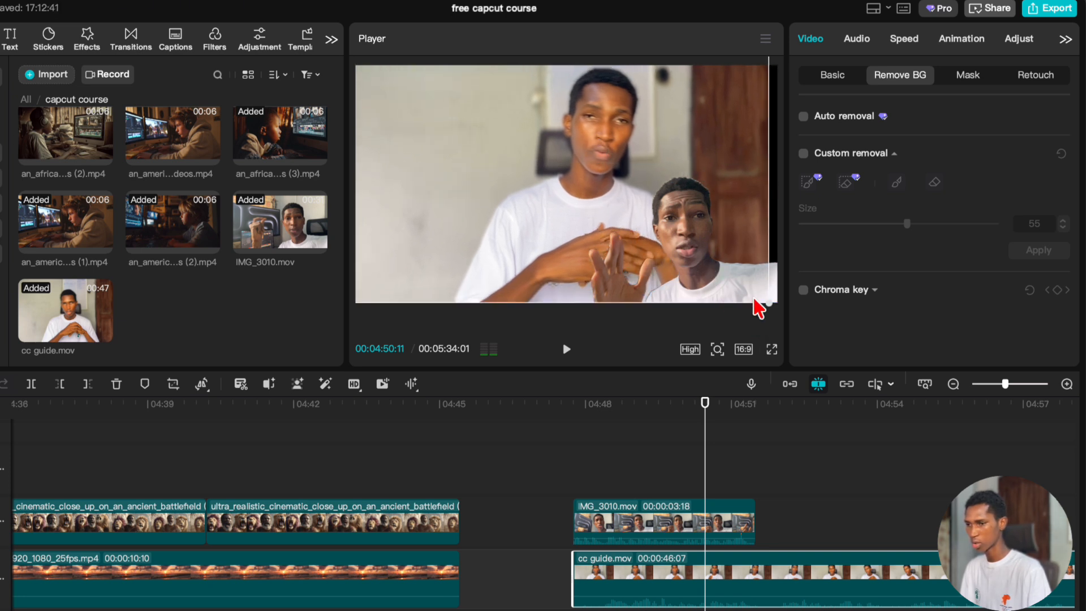
{"action": "left_click_drag", "start_coordinate": [770, 306], "coordinate": [708, 264]}
{"action": "left_click_drag", "start_coordinate": [604, 165], "coordinate": [573, 177]}
{"action": "mouse_move", "coordinate": [684, 286]}
{"action": "left_mouse_down"}
{"action": "mouse_move", "coordinate": [728, 304]}
{"action": "mouse_move", "coordinate": [693, 291]}
{"action": "left_mouse_up"}
Trim the end of the cc guide.mov clip to 00:04:51:12, level with the end of the IMG_3010.mov cutout.
{"action": "left_click", "coordinate": [582, 460]}
{"action": "left_click_drag", "start_coordinate": [582, 460], "coordinate": [755, 479]}
{"action": "left_click", "coordinate": [748, 460]}
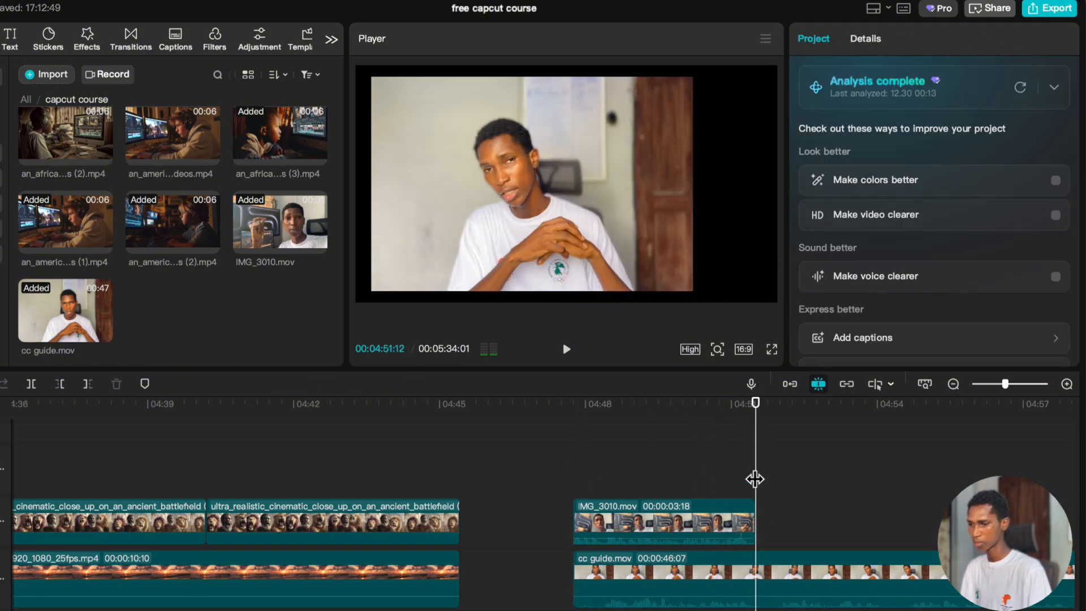
{"action": "left_click", "coordinate": [748, 560]}
{"action": "key", "text": "w"}
{"action": "left_click", "coordinate": [693, 468]}
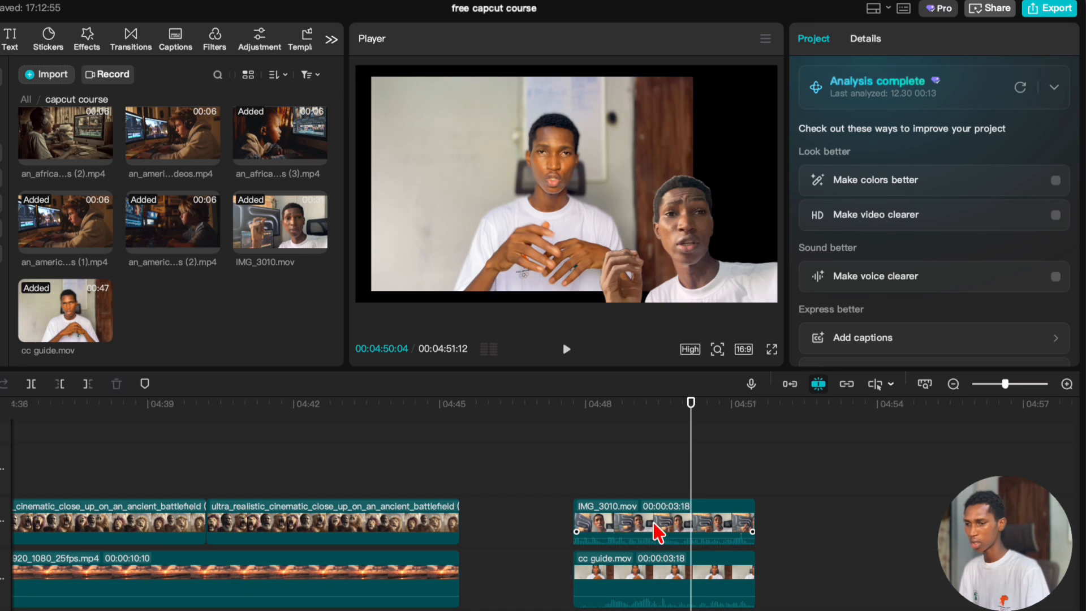
Turn on a white straight stroke around the IMG_3010.mov cutout and set its size to 0.
{"action": "left_click", "coordinate": [659, 526]}
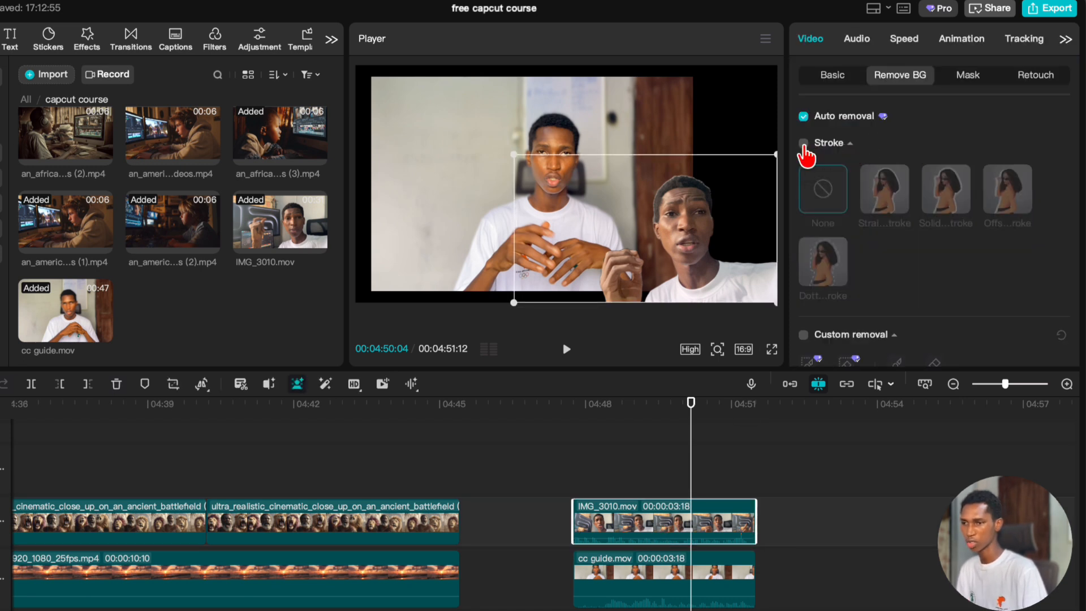
{"action": "left_click", "coordinate": [804, 144]}
{"action": "left_click", "coordinate": [882, 208]}
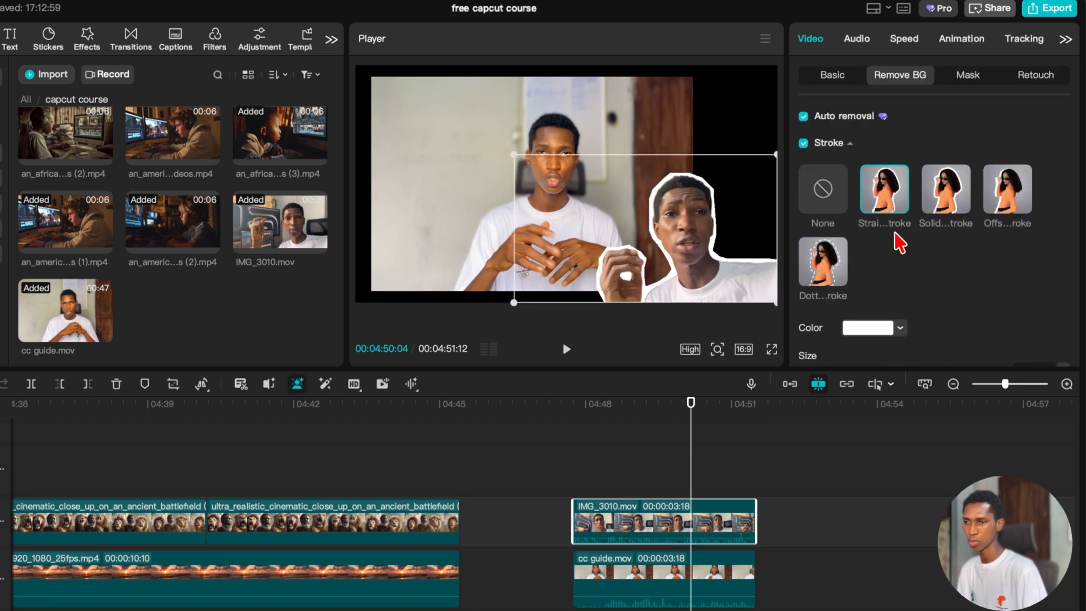
{"action": "scroll", "coordinate": [899, 283], "scroll_direction": "down", "scroll_amount": 3}
{"action": "mouse_move", "coordinate": [812, 269]}
{"action": "left_mouse_down"}
{"action": "mouse_move", "coordinate": [900, 277]}
{"action": "mouse_move", "coordinate": [773, 297]}
{"action": "left_mouse_up"}
{"action": "left_click_drag", "start_coordinate": [891, 306], "coordinate": [990, 304]}
{"action": "scroll", "coordinate": [933, 249], "scroll_direction": "up", "scroll_amount": 3}
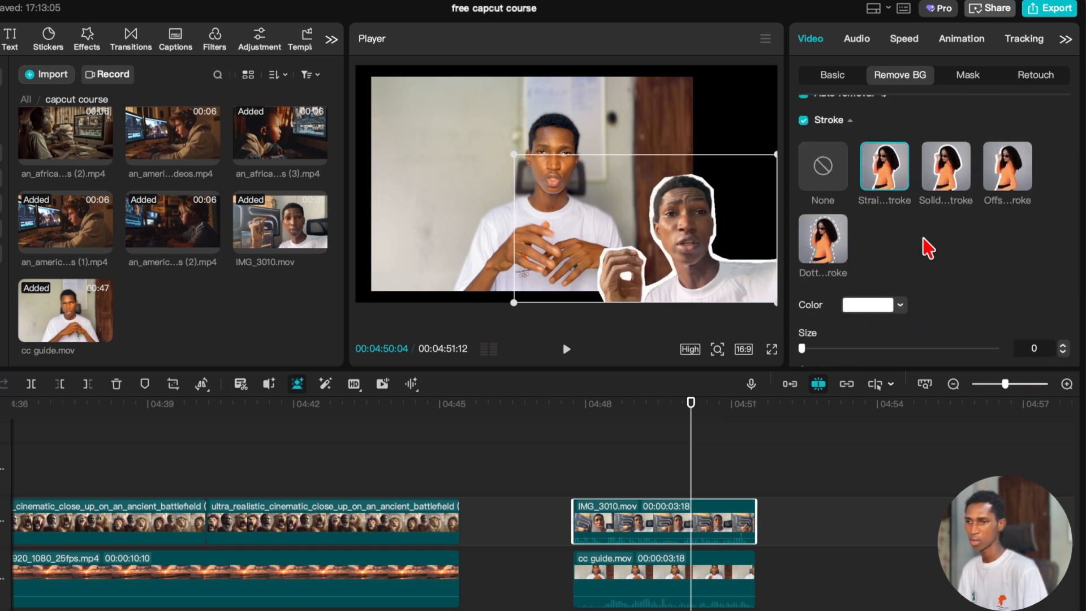
Switch the IMG_3010.mov cutout to the solid stroke style, reduce the stroke size to a thin outline, and preview it.
{"action": "left_click", "coordinate": [950, 190]}
{"action": "scroll", "coordinate": [891, 226], "scroll_direction": "down", "scroll_amount": 3}
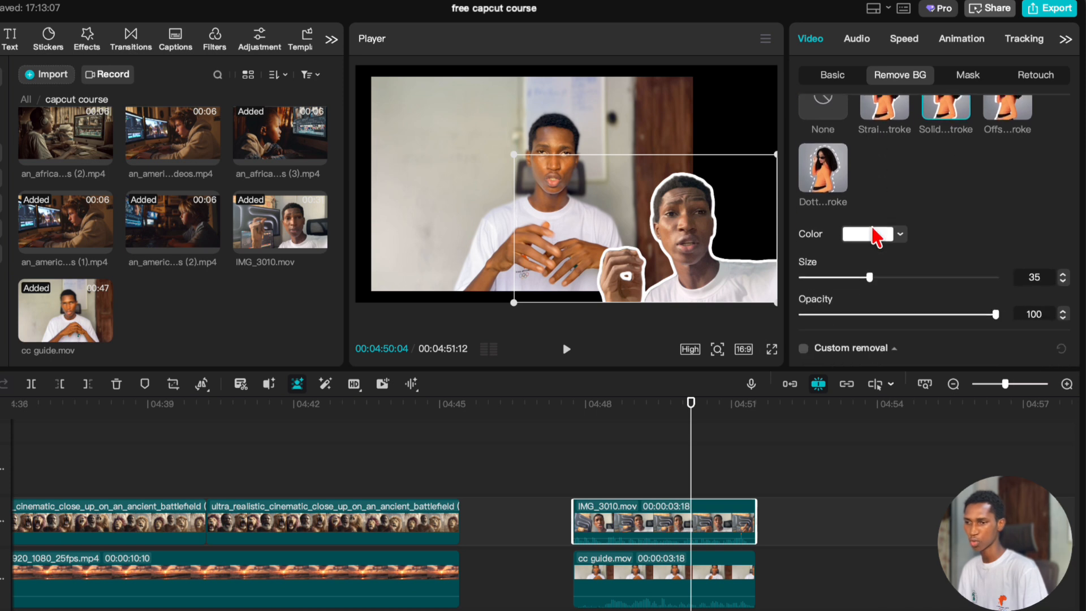
{"action": "left_click_drag", "start_coordinate": [878, 279], "coordinate": [767, 290]}
{"action": "left_click", "coordinate": [608, 467]}
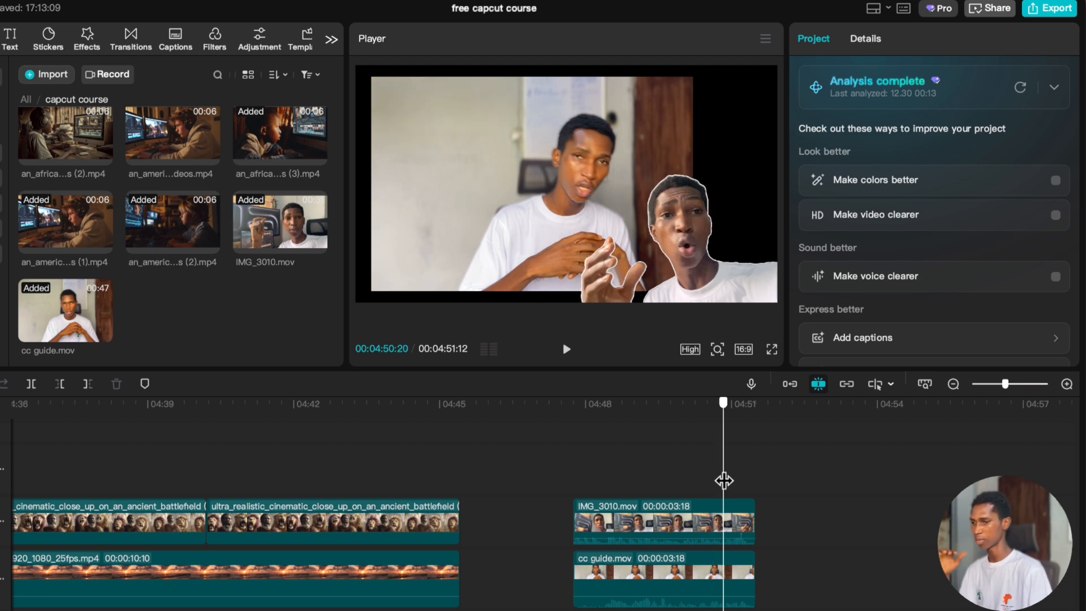
{"action": "left_click_drag", "start_coordinate": [724, 481], "coordinate": [730, 477]}
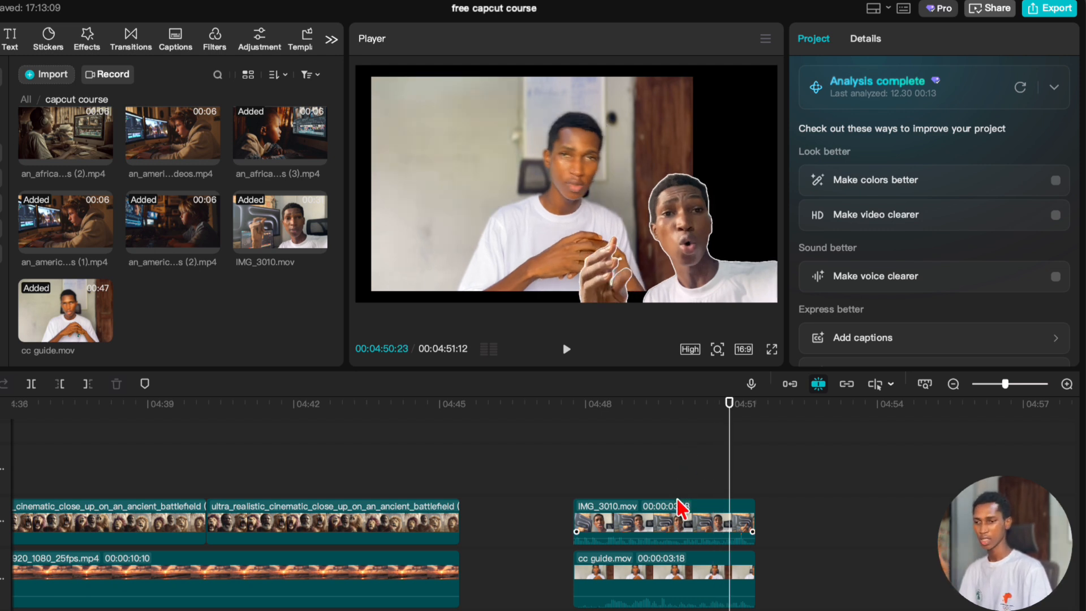
{"action": "left_click", "coordinate": [680, 515]}
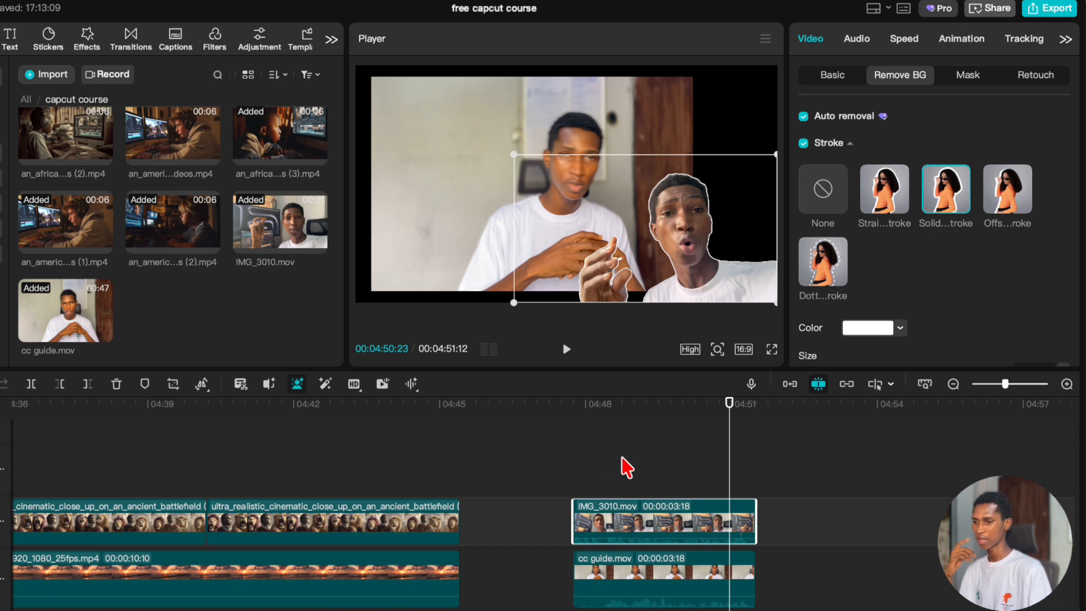
Set the canvas background type of the cc guide.mov clip to Blur.
{"action": "left_click", "coordinate": [636, 584]}
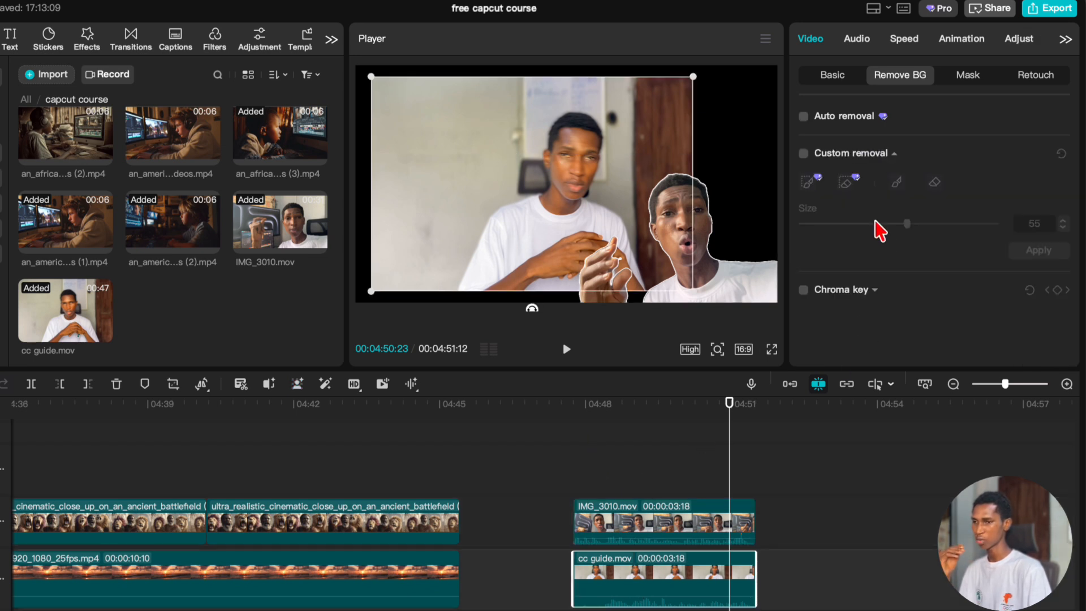
{"action": "left_click", "coordinate": [836, 76]}
{"action": "scroll", "coordinate": [898, 297], "scroll_direction": "down", "scroll_amount": 15}
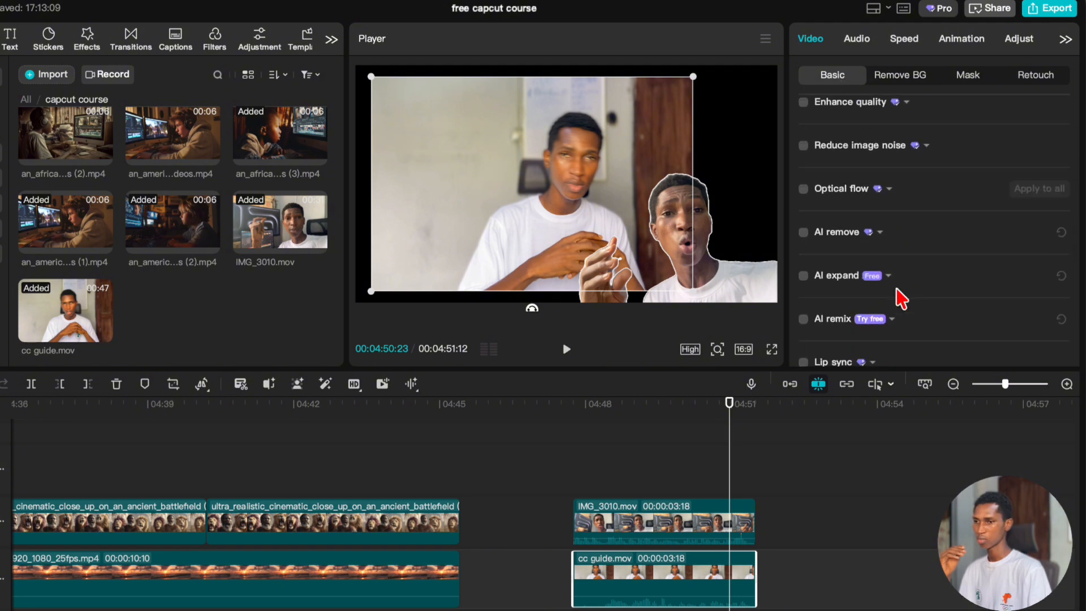
{"action": "scroll", "coordinate": [898, 297], "scroll_direction": "down", "scroll_amount": 5}
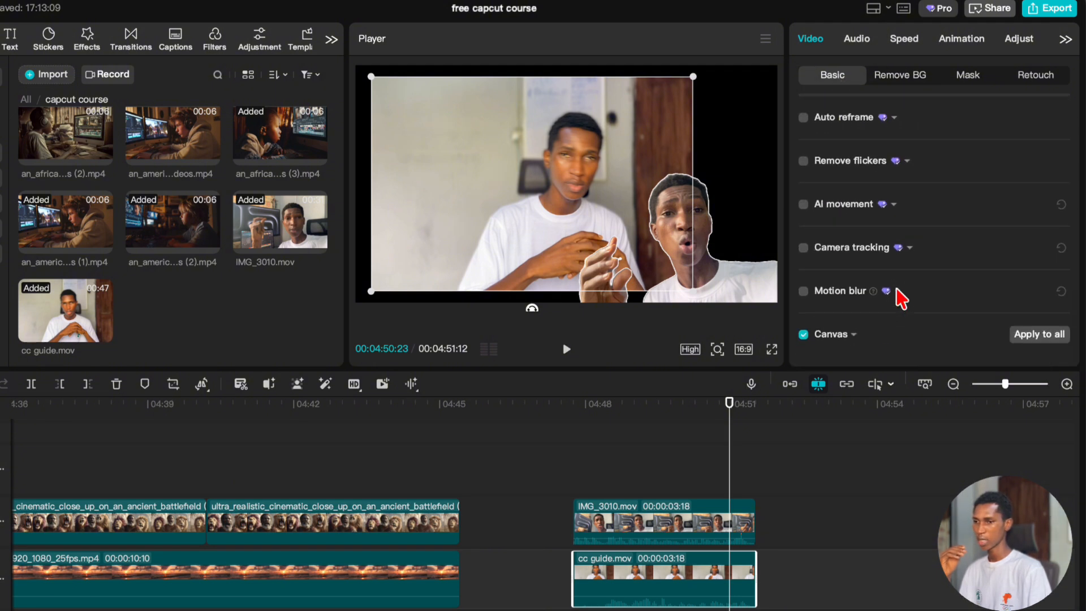
{"action": "left_click", "coordinate": [851, 337]}
{"action": "left_click", "coordinate": [865, 333]}
{"action": "scroll", "coordinate": [887, 272], "scroll_direction": "down", "scroll_amount": 2}
{"action": "left_click", "coordinate": [866, 351]}
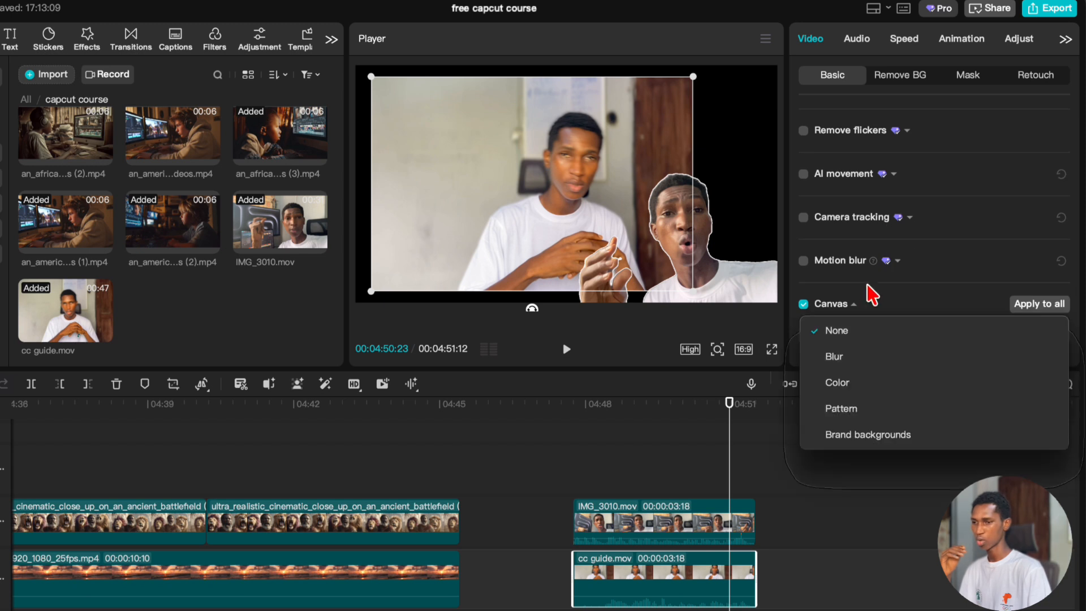
{"action": "left_click", "coordinate": [853, 364]}
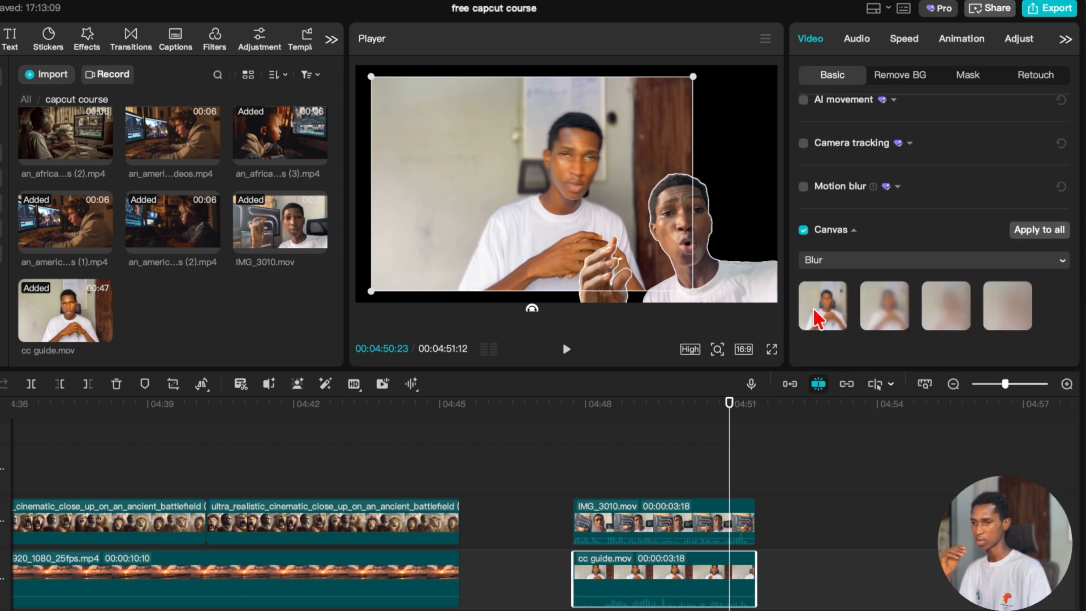
Try the canvas blur levels on cc guide.mov, keep the strongest one, and preview the composite.
{"action": "left_click", "coordinate": [815, 307]}
{"action": "left_click", "coordinate": [878, 310]}
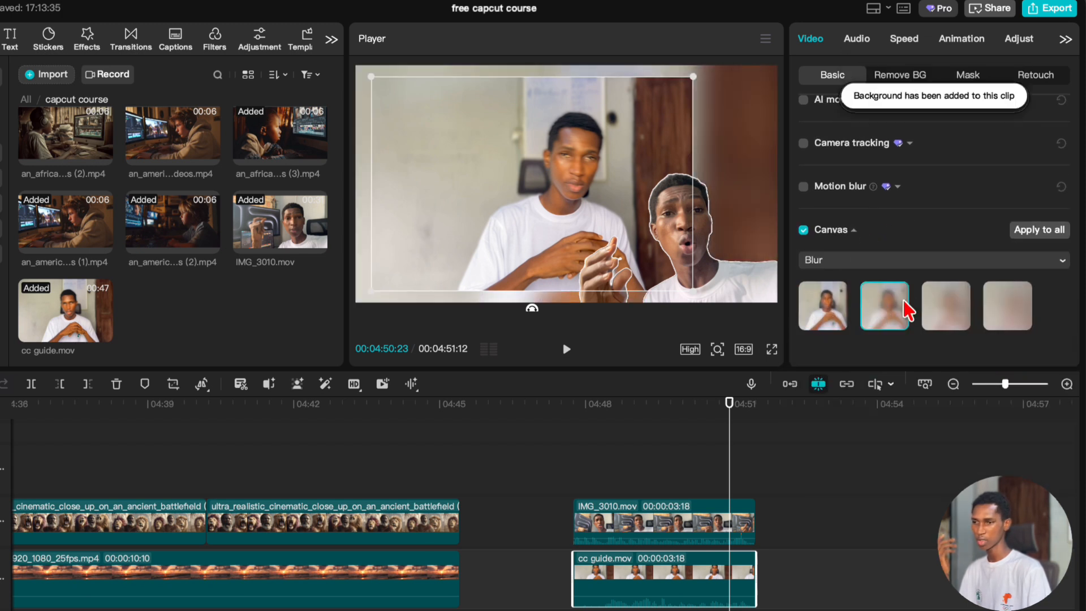
{"action": "left_click", "coordinate": [925, 299]}
{"action": "left_click", "coordinate": [998, 305]}
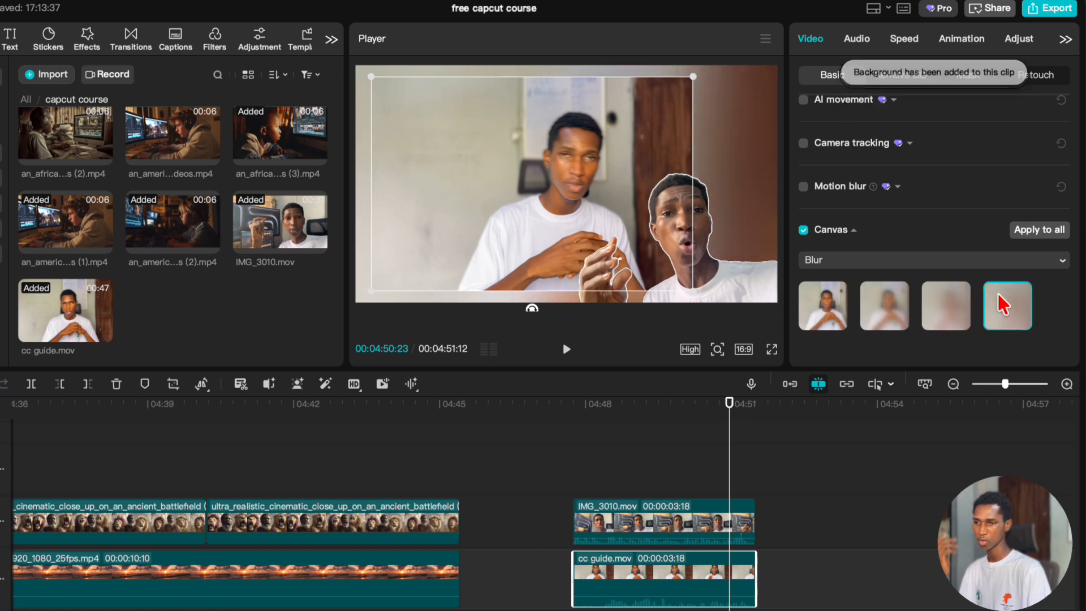
{"action": "left_click", "coordinate": [704, 481]}
{"action": "left_click", "coordinate": [711, 484]}
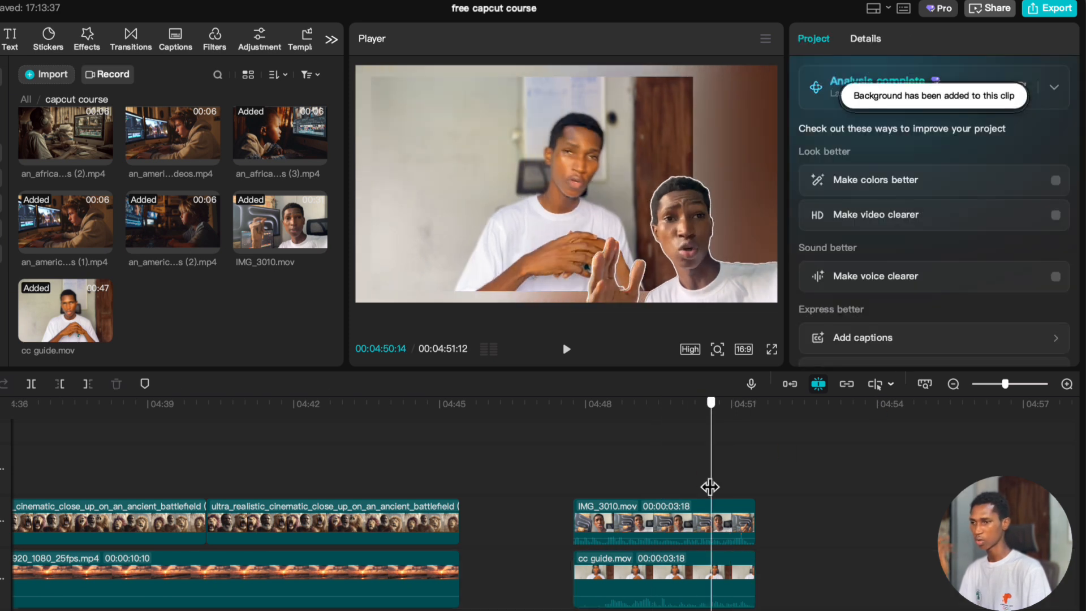
{"action": "left_click", "coordinate": [654, 473]}
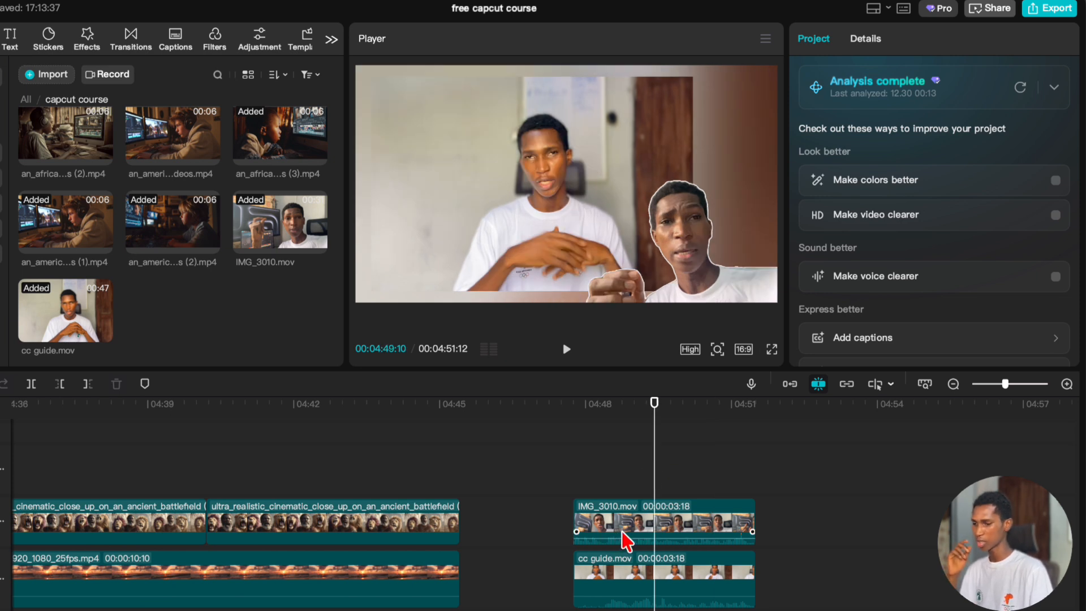
Review the background removal settings of the IMG_3010.mov cutout and of the two ultra_realistic_cinematic lion clips.
{"action": "scroll", "coordinate": [645, 478], "scroll_direction": "down", "scroll_amount": 3}
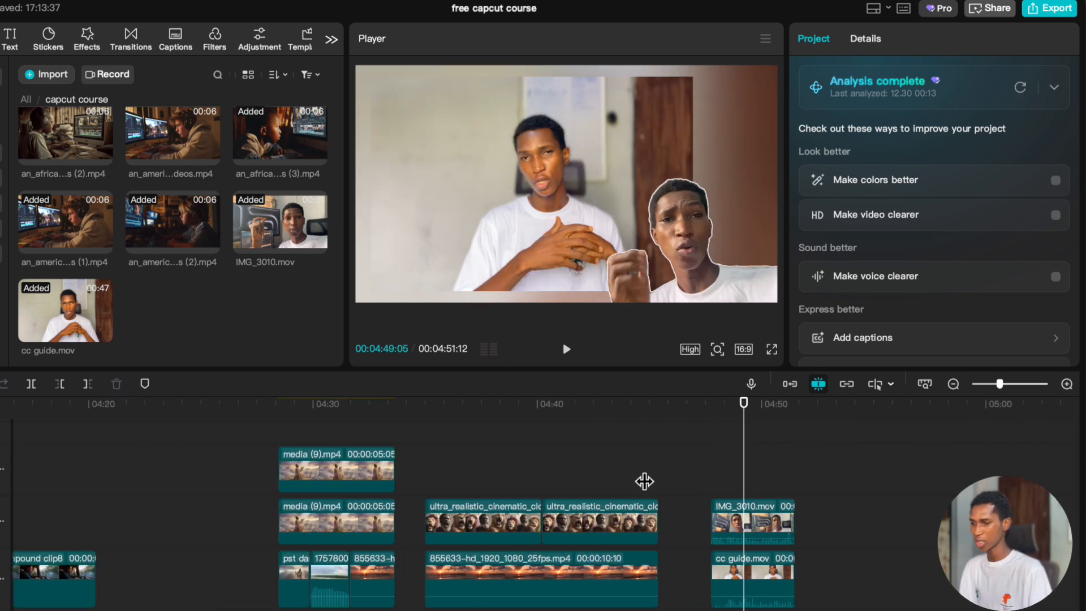
{"action": "left_click", "coordinate": [778, 525]}
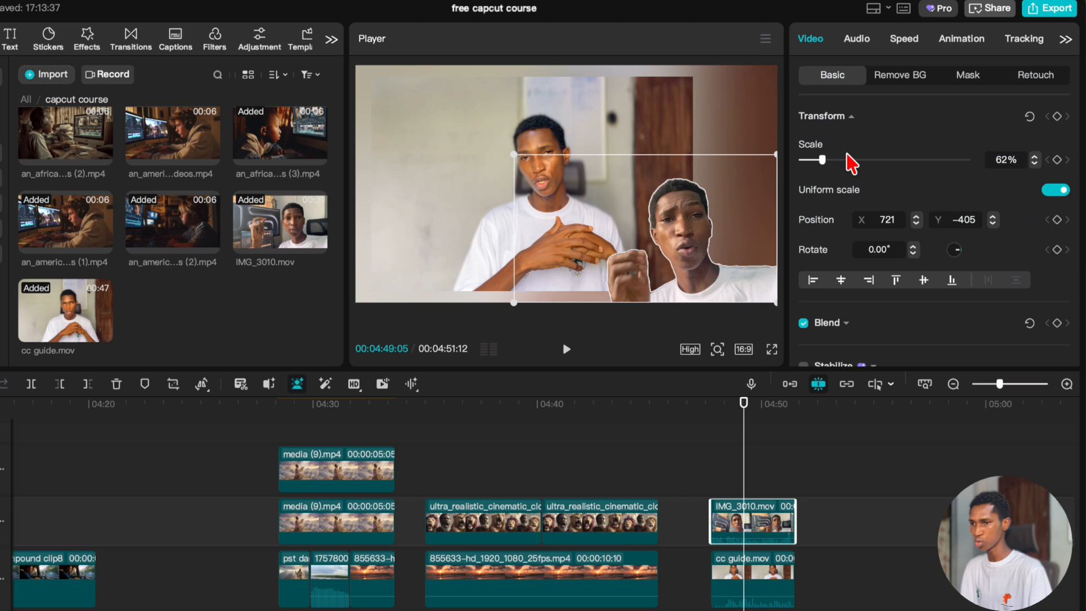
{"action": "left_click", "coordinate": [890, 79]}
{"action": "scroll", "coordinate": [851, 294], "scroll_direction": "down", "scroll_amount": 3}
{"action": "scroll", "coordinate": [852, 277], "scroll_direction": "up", "scroll_amount": 4}
{"action": "left_click", "coordinate": [850, 145]}
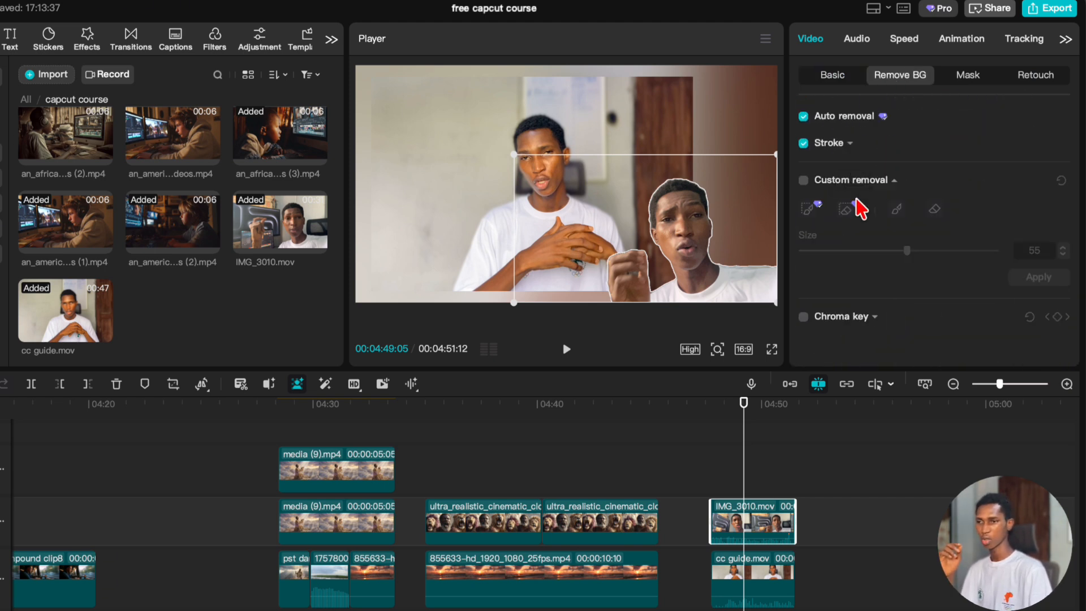
{"action": "left_click", "coordinate": [895, 181]}
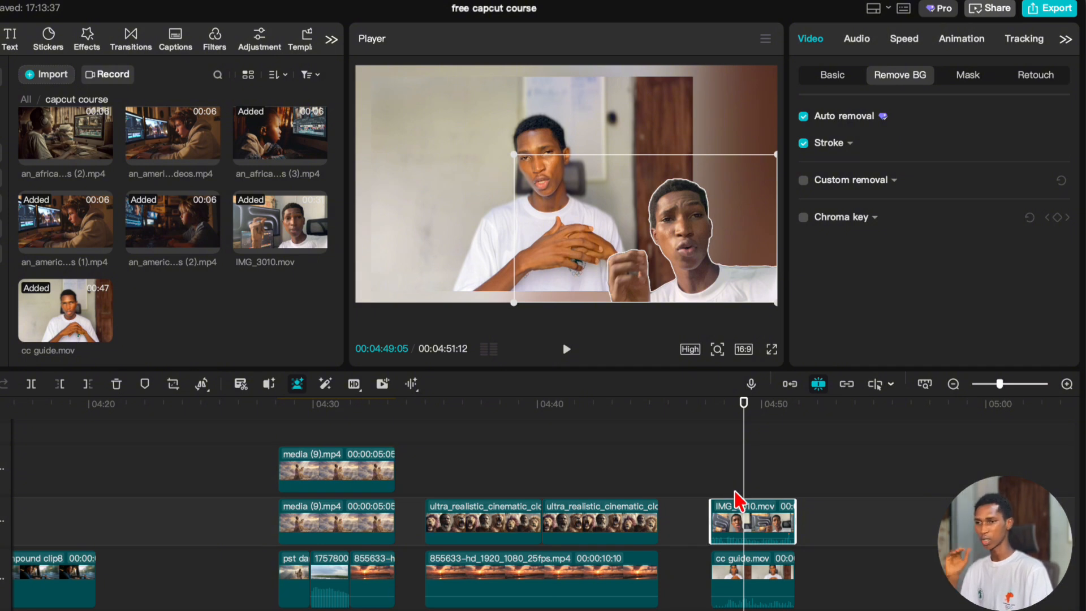
{"action": "left_click", "coordinate": [626, 524]}
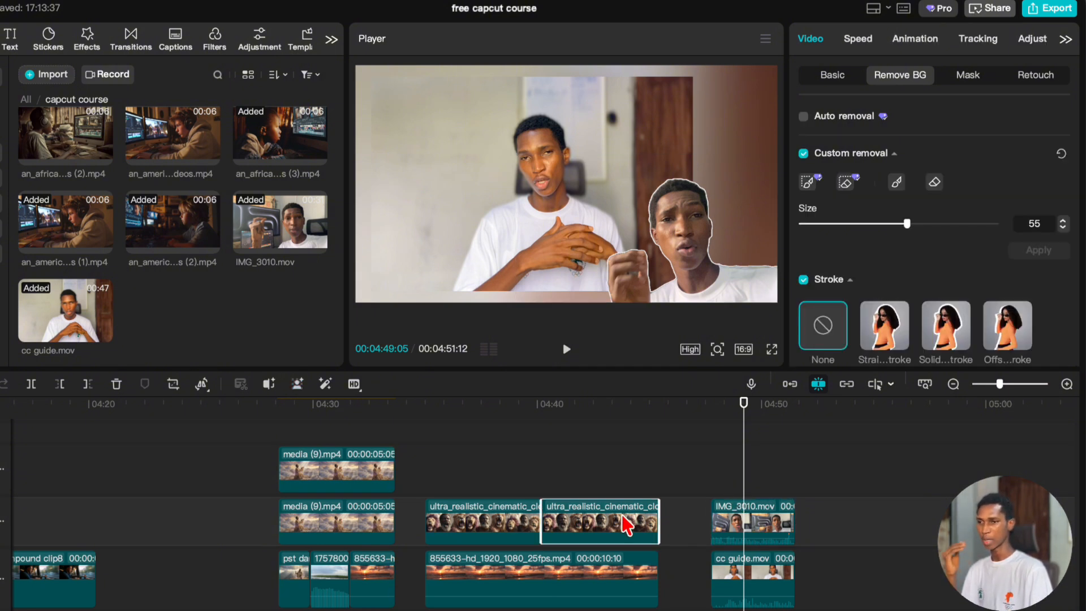
{"action": "left_click", "coordinate": [503, 527]}
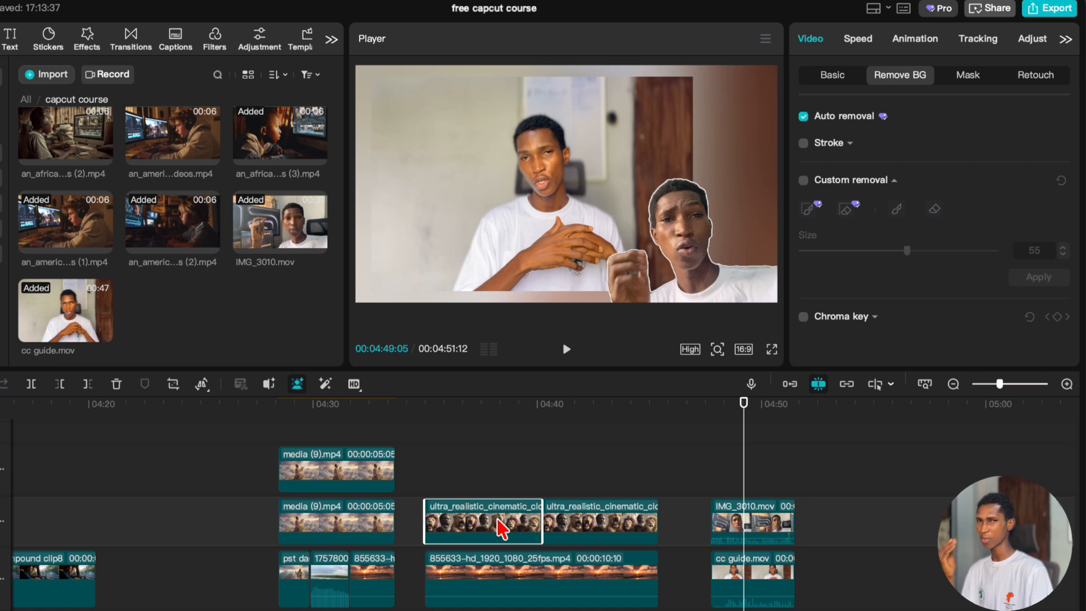